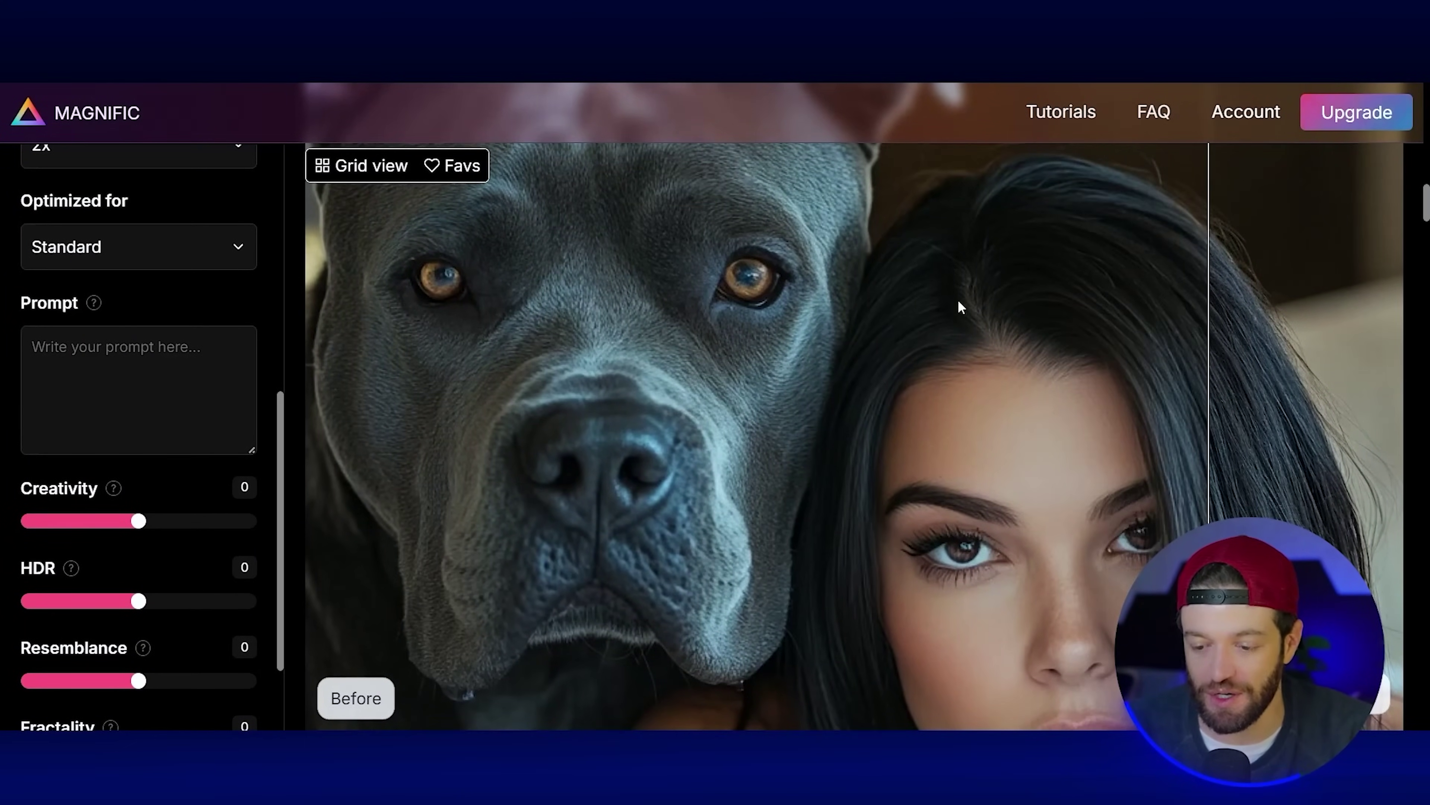
Compare the before and after versions of the dog-and-woman portrait by sweeping the comparison divider across both faces
{"action": "scroll", "coordinate": [959, 300], "scroll_direction": "down", "scroll_amount": 5}
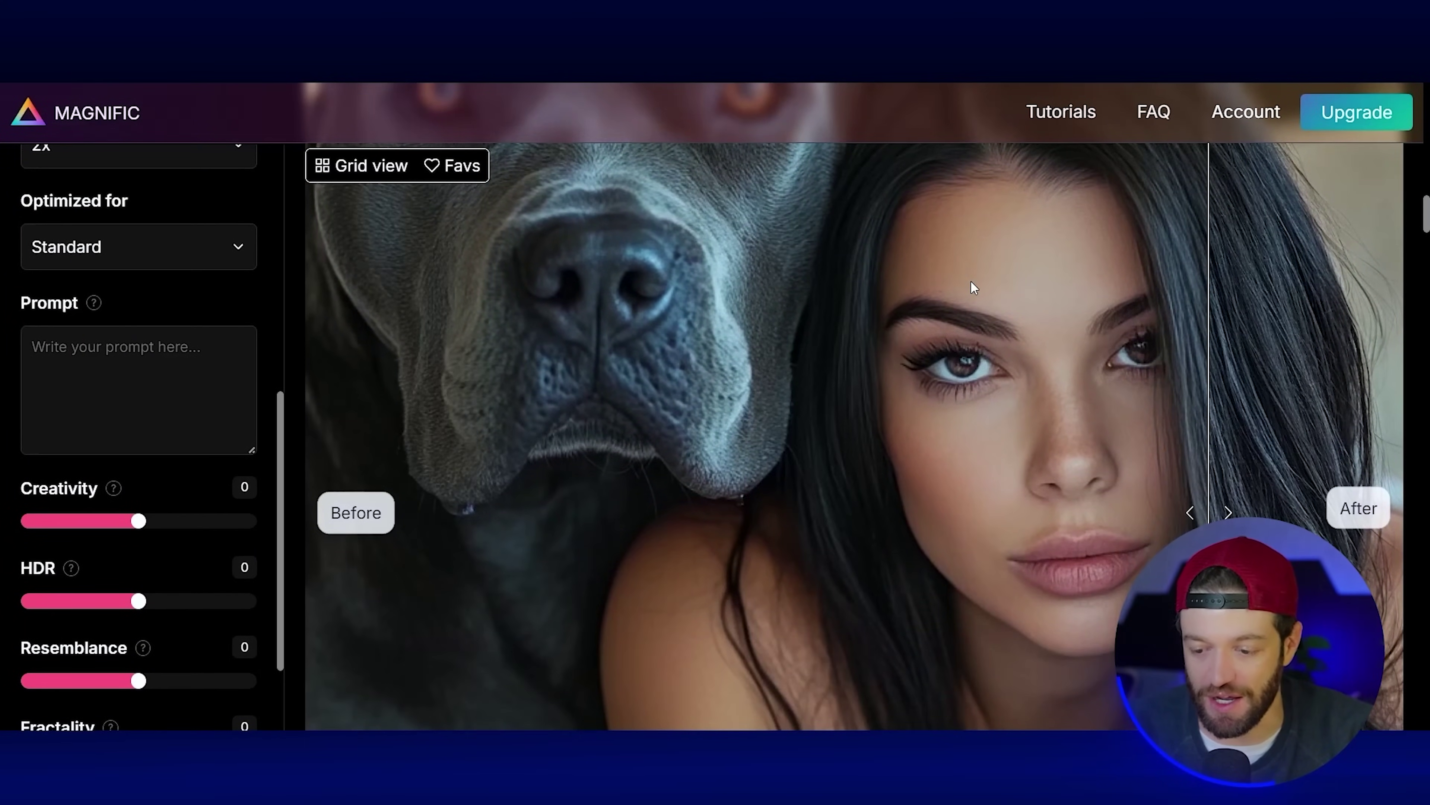
{"action": "scroll", "coordinate": [901, 296], "scroll_direction": "up", "scroll_amount": 5}
{"action": "scroll", "coordinate": [856, 300], "scroll_direction": "up", "scroll_amount": 2}
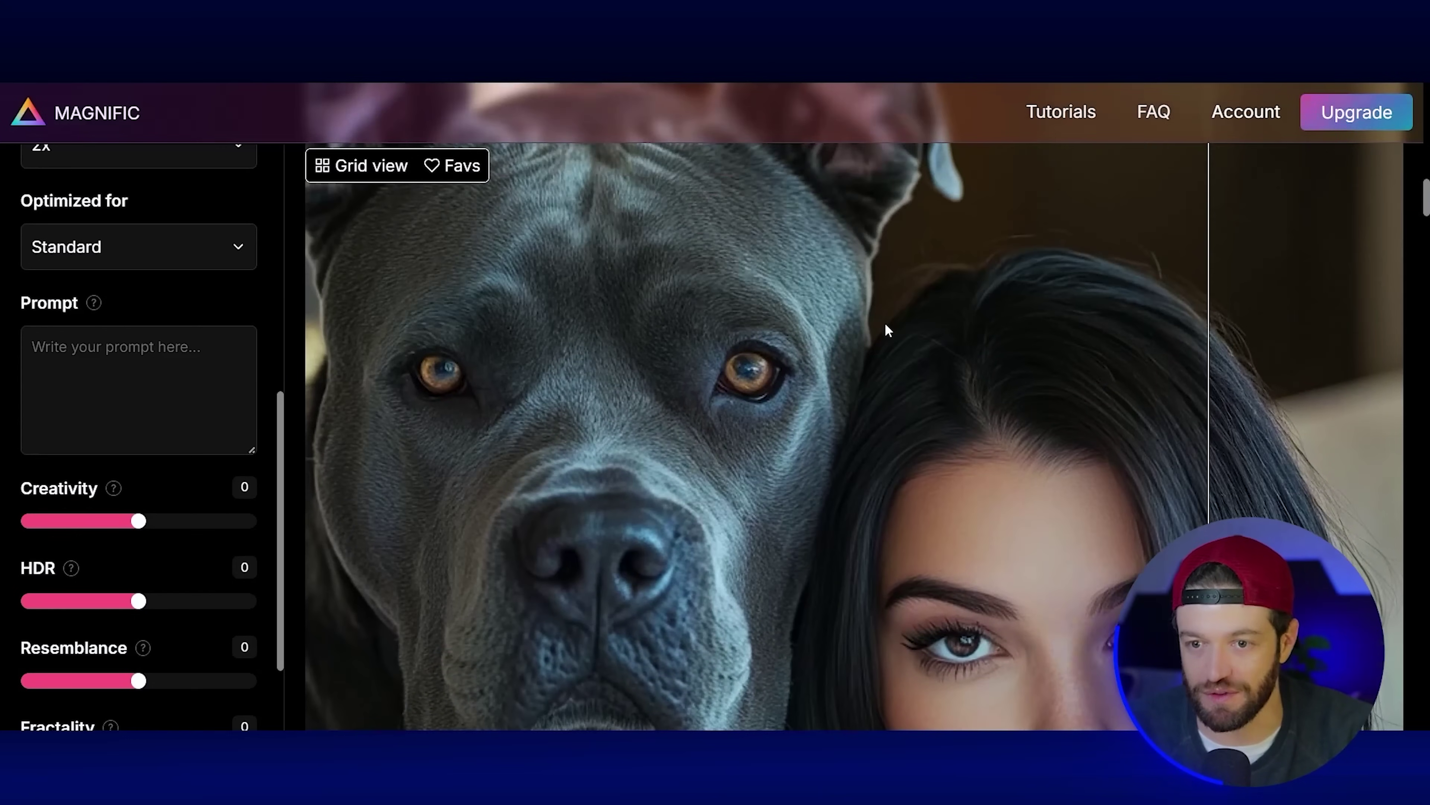
{"action": "scroll", "coordinate": [929, 333], "scroll_direction": "down", "scroll_amount": 2}
{"action": "scroll", "coordinate": [1027, 332], "scroll_direction": "up", "scroll_amount": 2}
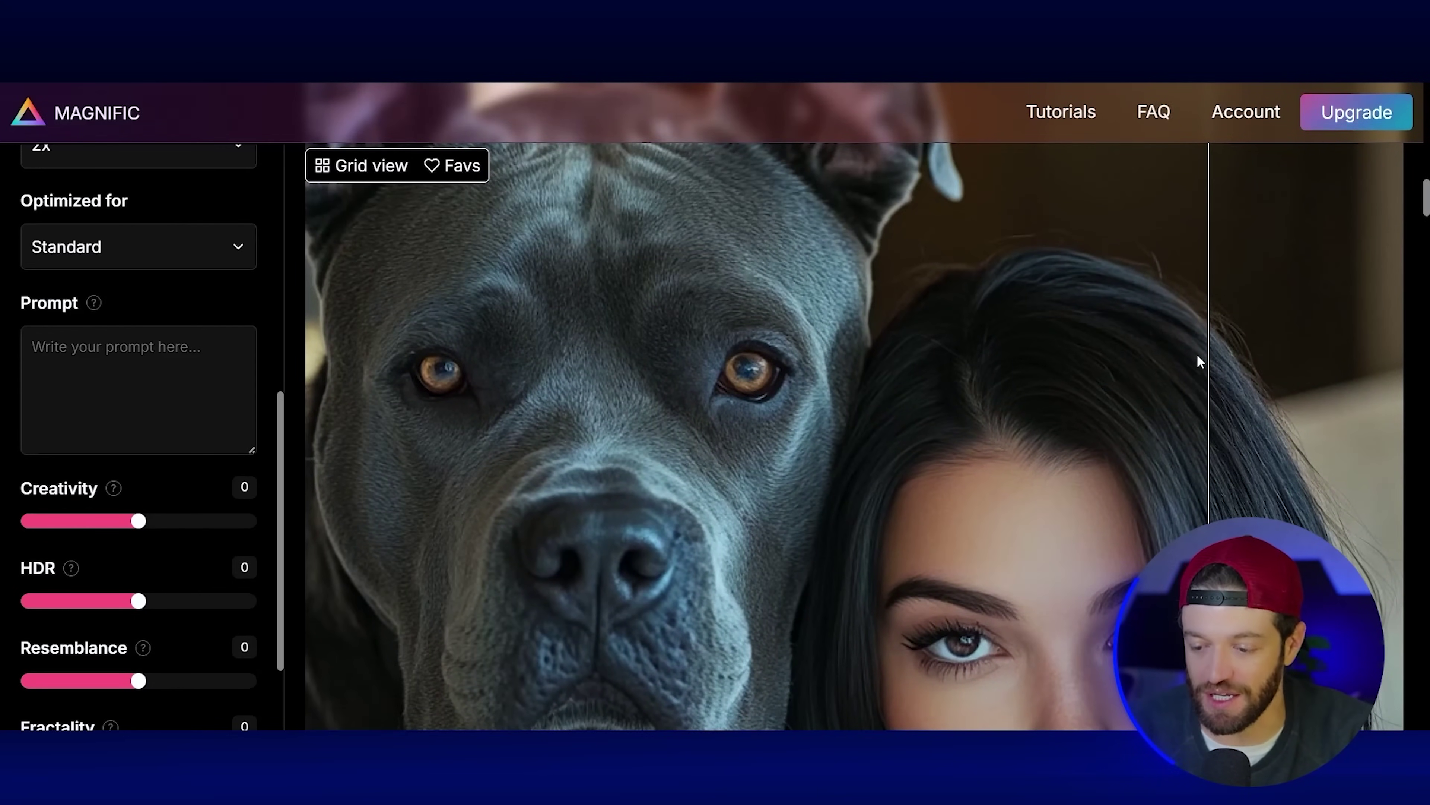
{"action": "scroll", "coordinate": [1197, 362], "scroll_direction": "down", "scroll_amount": 2}
{"action": "left_click_drag", "start_coordinate": [1205, 321], "coordinate": [866, 320]}
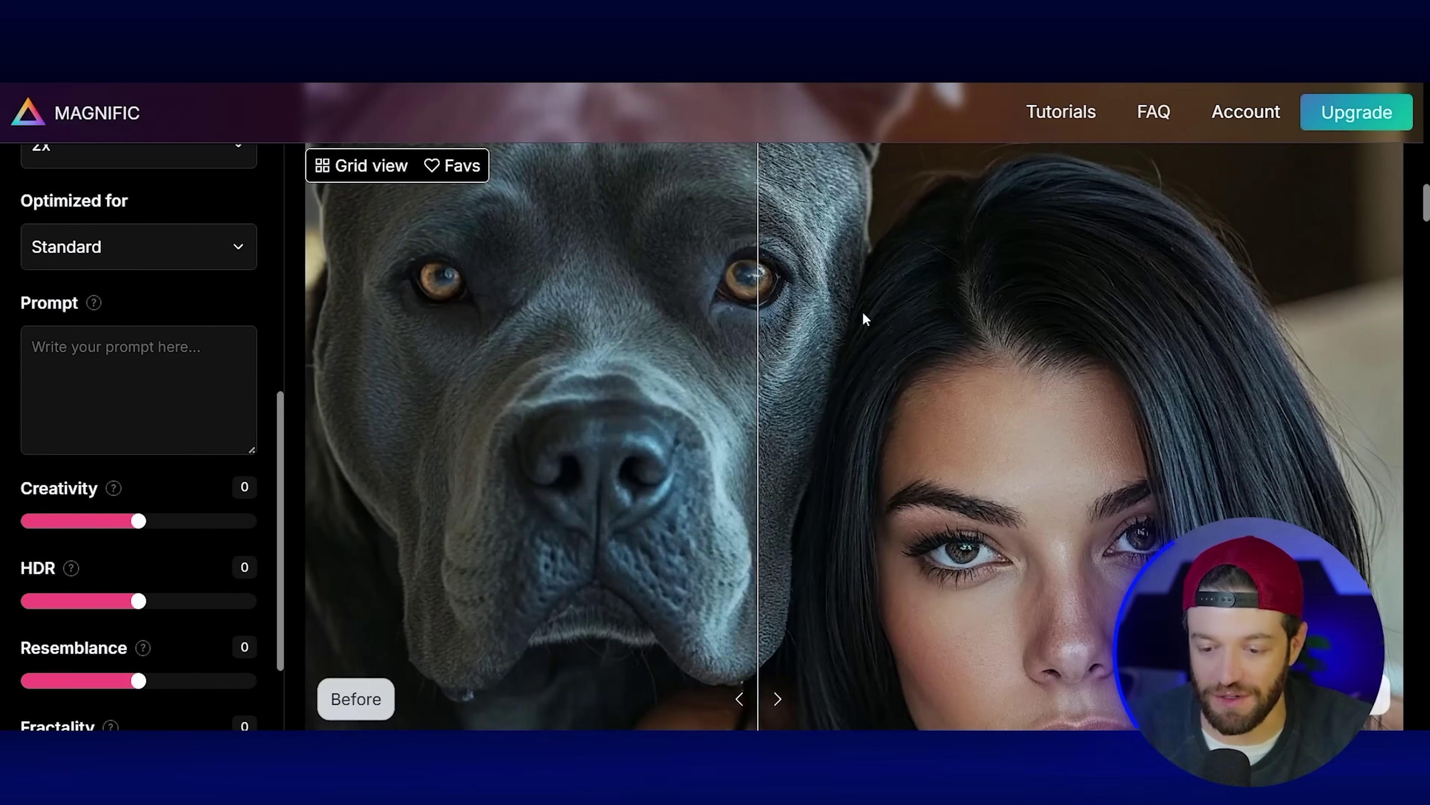
{"action": "left_click_drag", "start_coordinate": [1289, 333], "coordinate": [993, 325]}
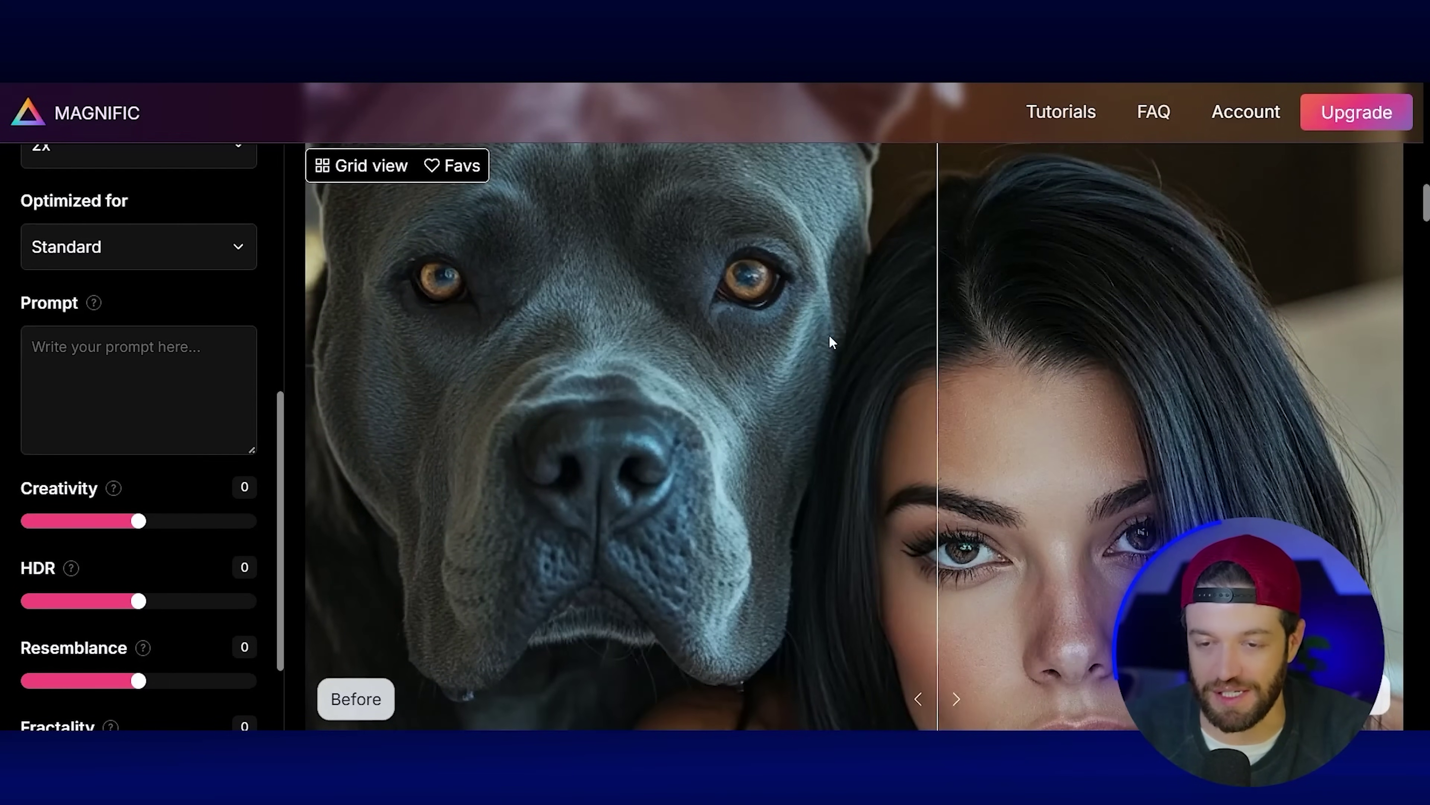
{"action": "left_click_drag", "start_coordinate": [832, 342], "coordinate": [917, 328]}
{"action": "left_click_drag", "start_coordinate": [997, 361], "coordinate": [1211, 386]}
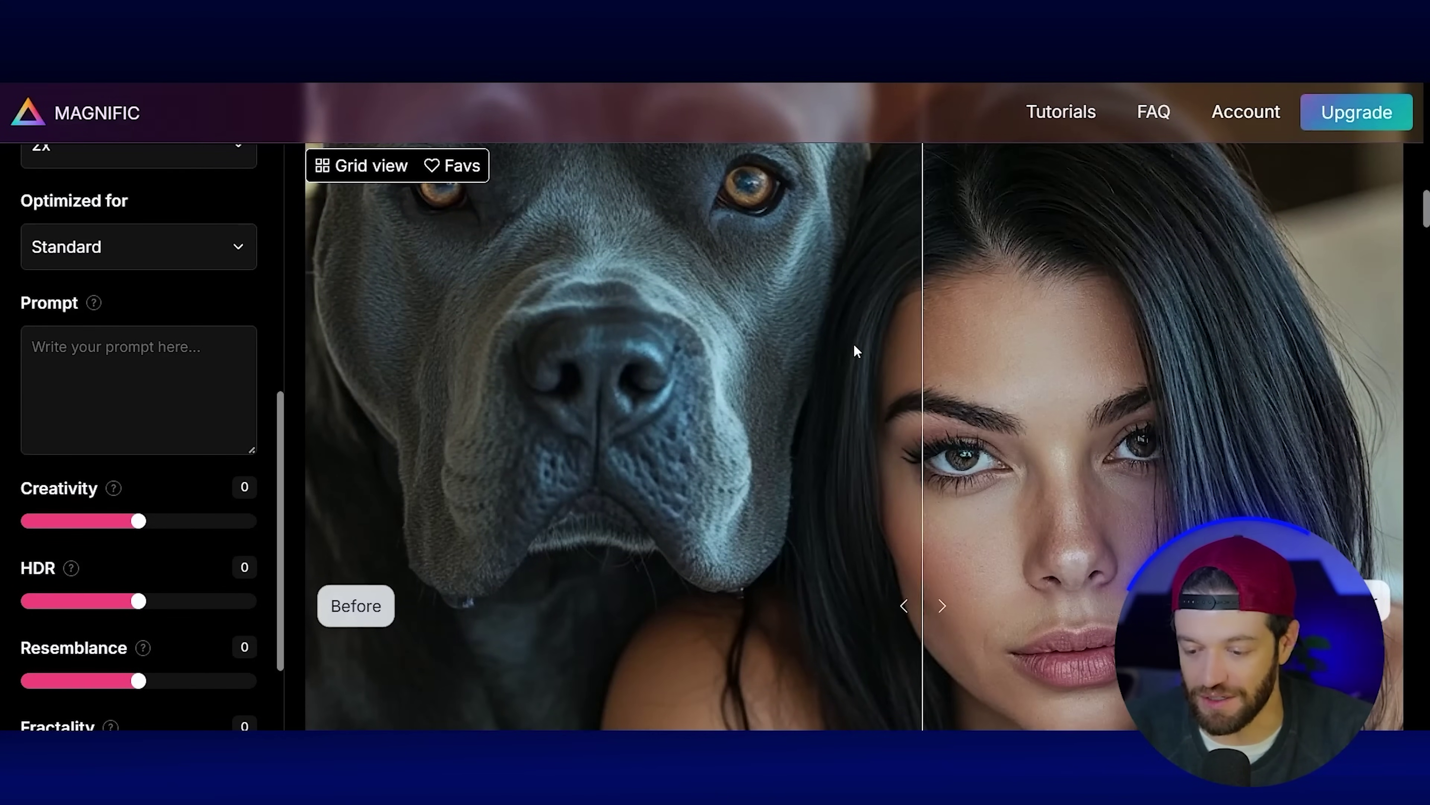
{"action": "left_click_drag", "start_coordinate": [856, 345], "coordinate": [559, 275]}
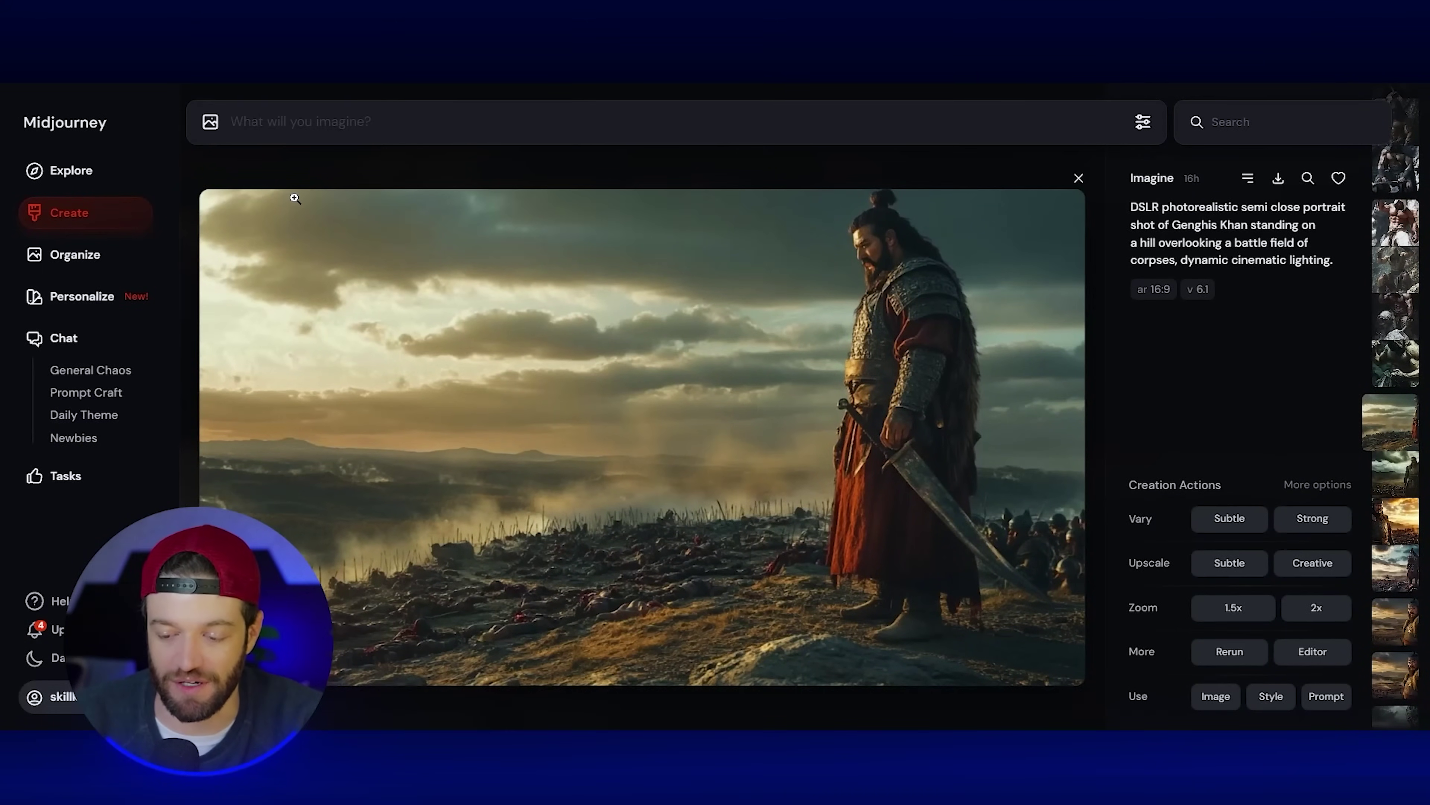
Browse through the Genghis Khan renders in Midjourney to the upscaled close portrait
{"action": "key", "text": "Down"}
{"action": "key", "text": "Down"}
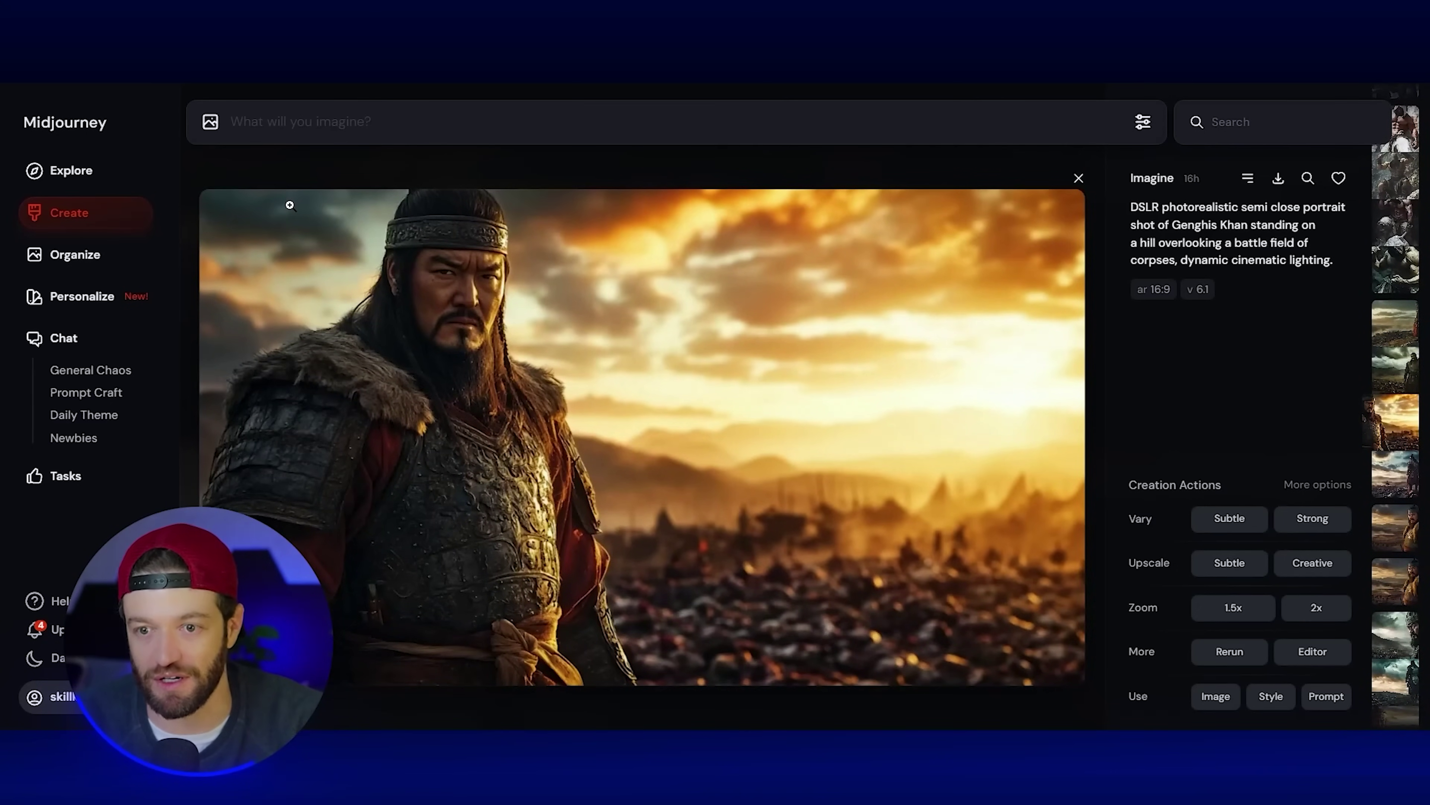
{"action": "key", "text": "Down"}
{"action": "key", "text": "Down"}
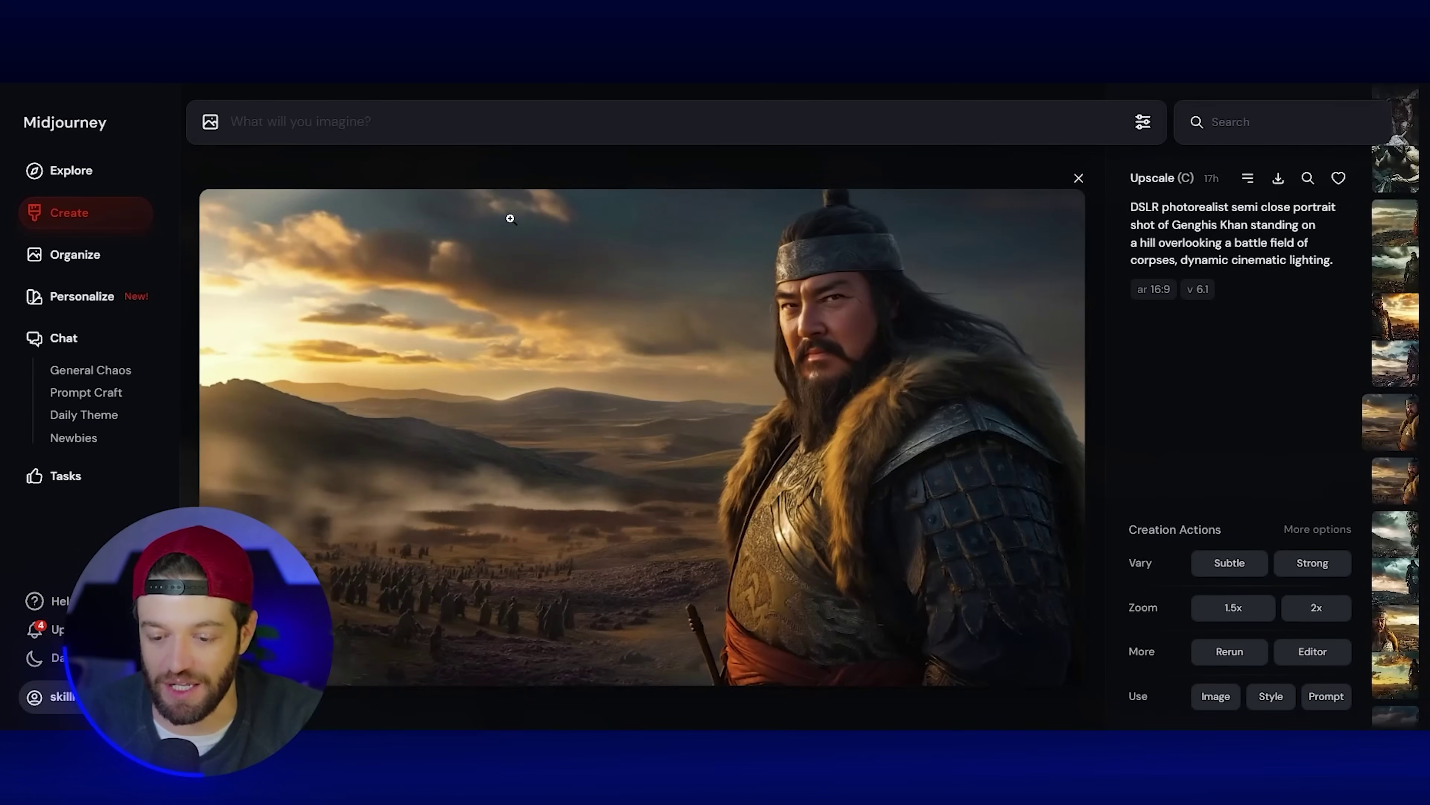
Examine the Genghis Khan prompt in the imagine field, marking "DSLR photorealistic" and "dynamic cinematic lighting"
{"action": "left_click", "coordinate": [238, 129]}
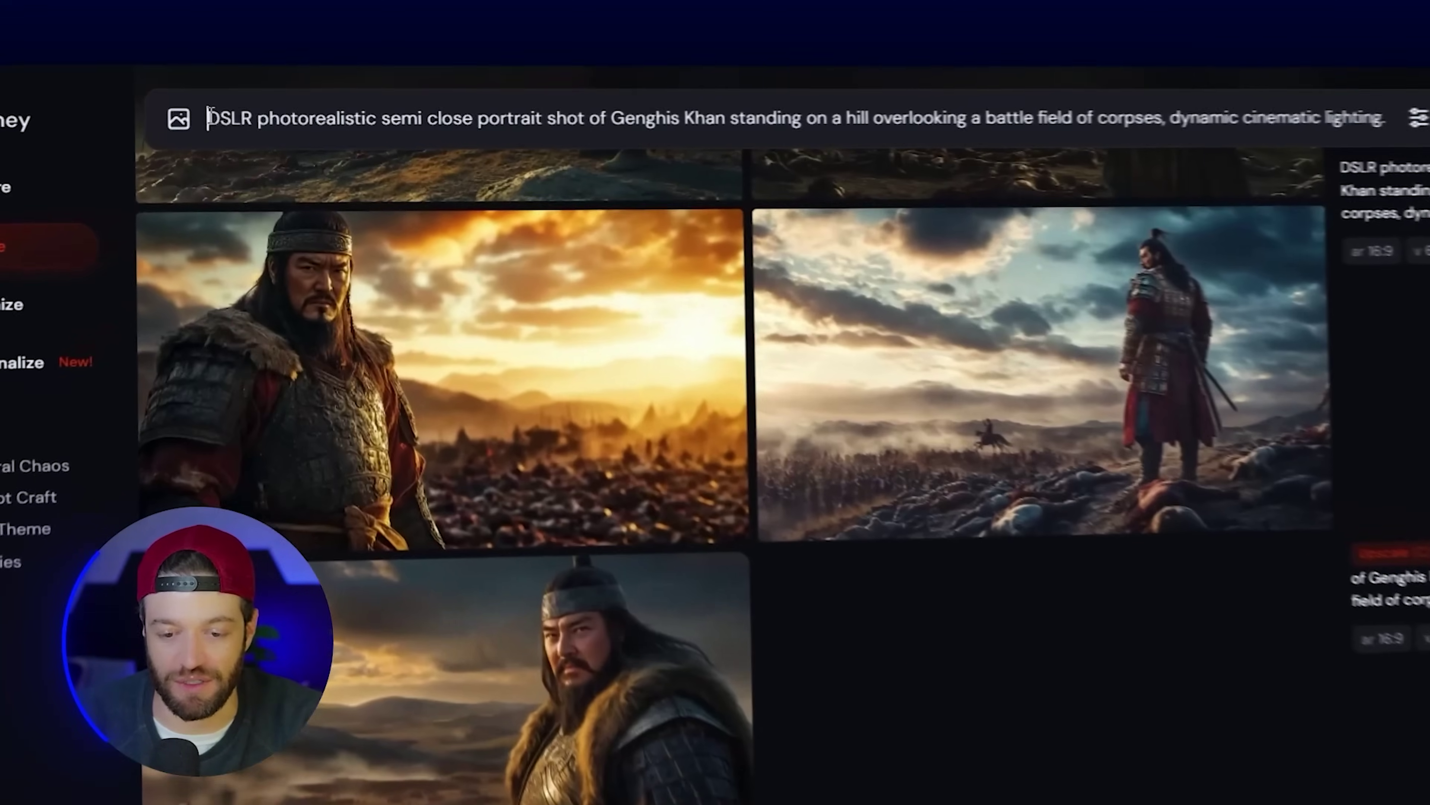
{"action": "left_click_drag", "start_coordinate": [231, 121], "coordinate": [408, 116]}
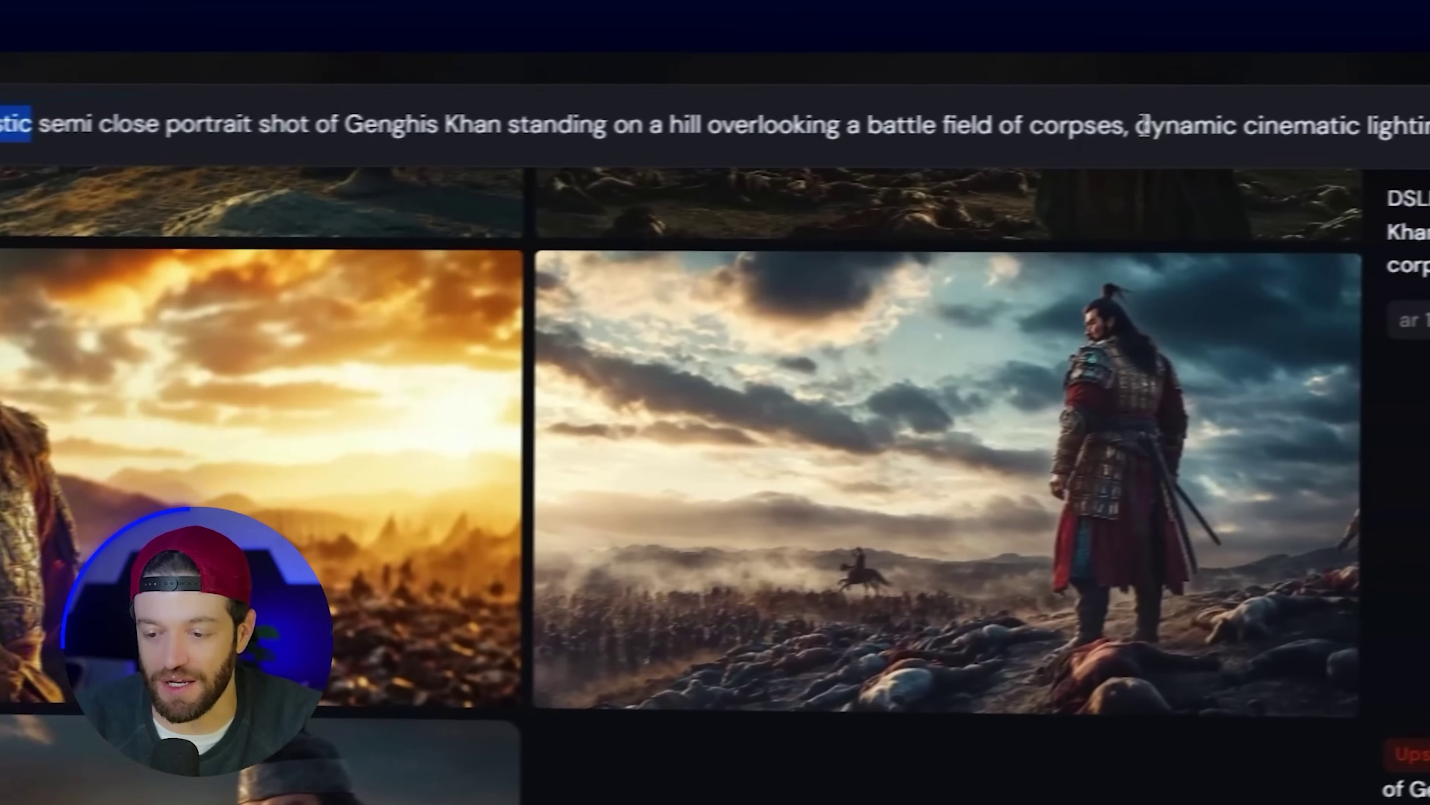
{"action": "left_click_drag", "start_coordinate": [1346, 117], "coordinate": [1429, 119]}
{"action": "left_click_drag", "start_coordinate": [1071, 151], "coordinate": [1230, 157]}
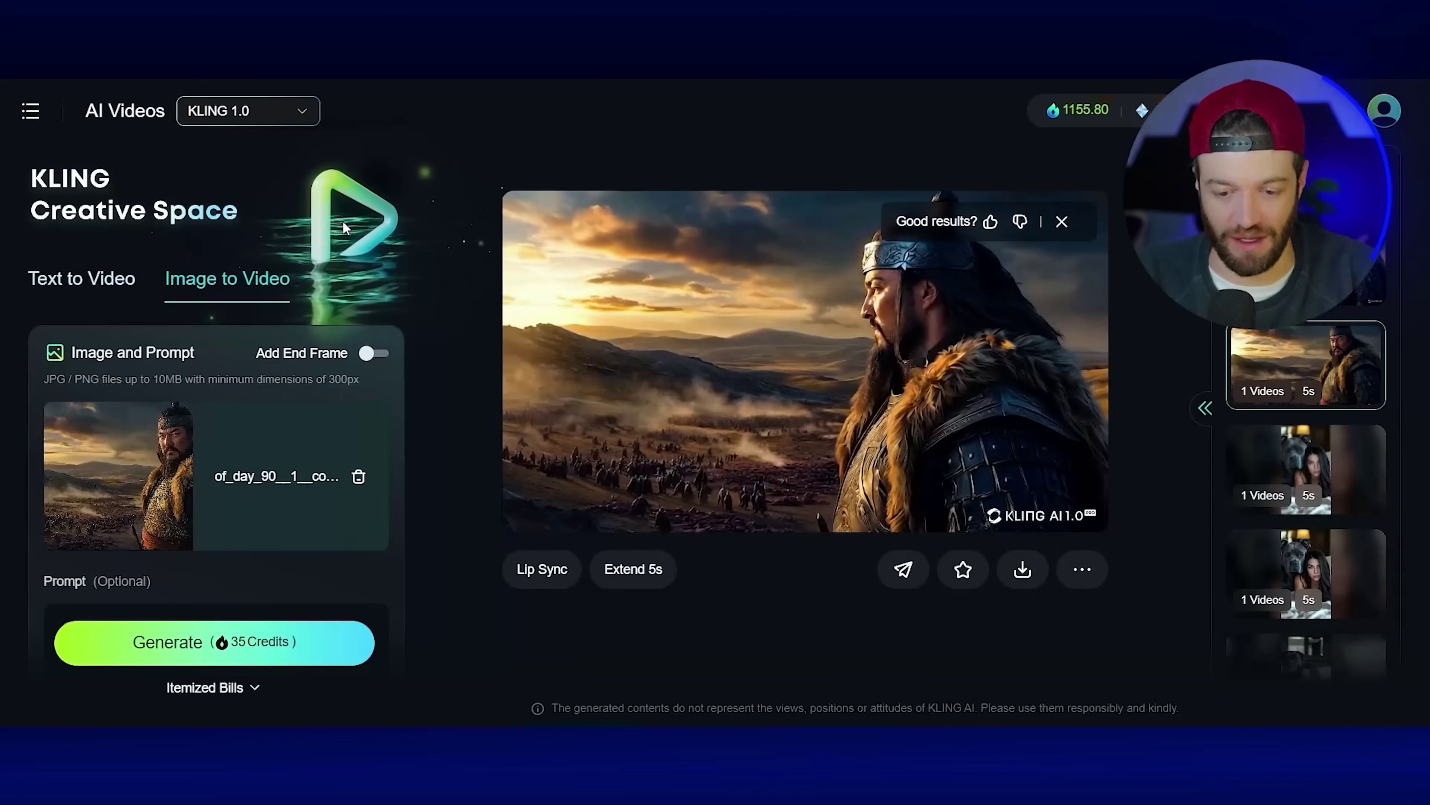
Open the Motion Brush in Kling and mask the warrior's head, hair, fur, armor and sash as Area 1
{"action": "scroll", "coordinate": [344, 254], "scroll_direction": "down", "scroll_amount": 10}
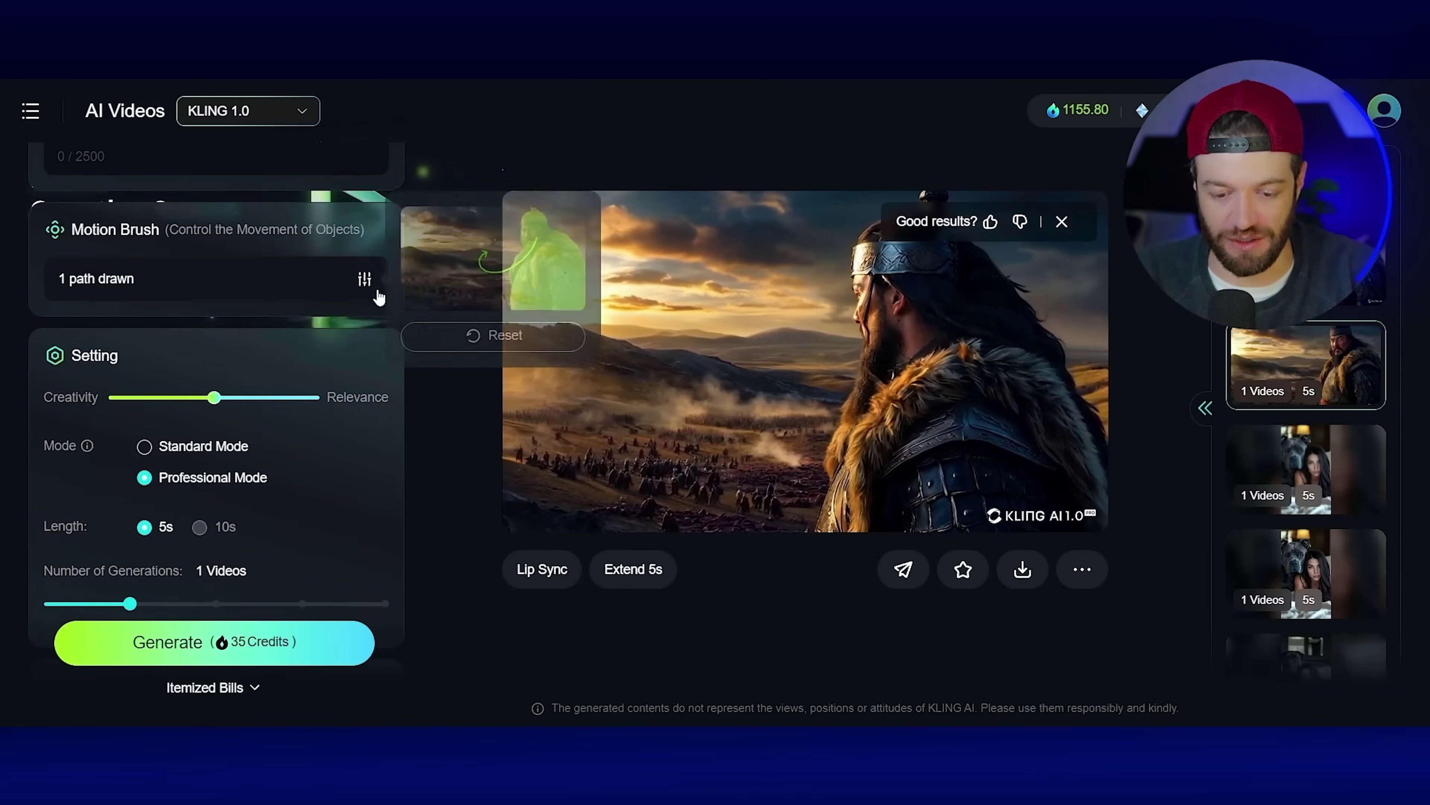
{"action": "mouse_move", "coordinate": [174, 302]}
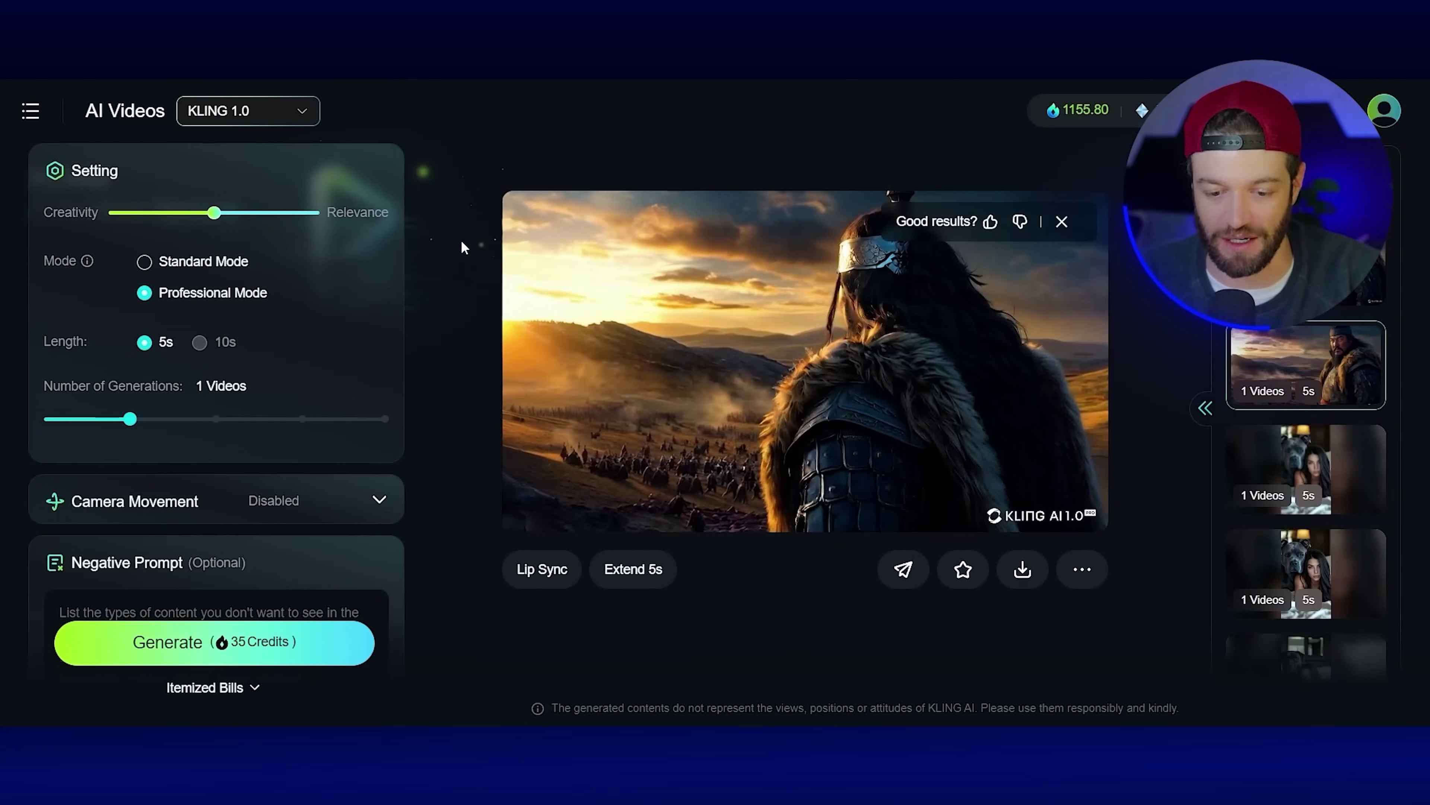
{"action": "scroll", "coordinate": [350, 321], "scroll_direction": "up", "scroll_amount": 5}
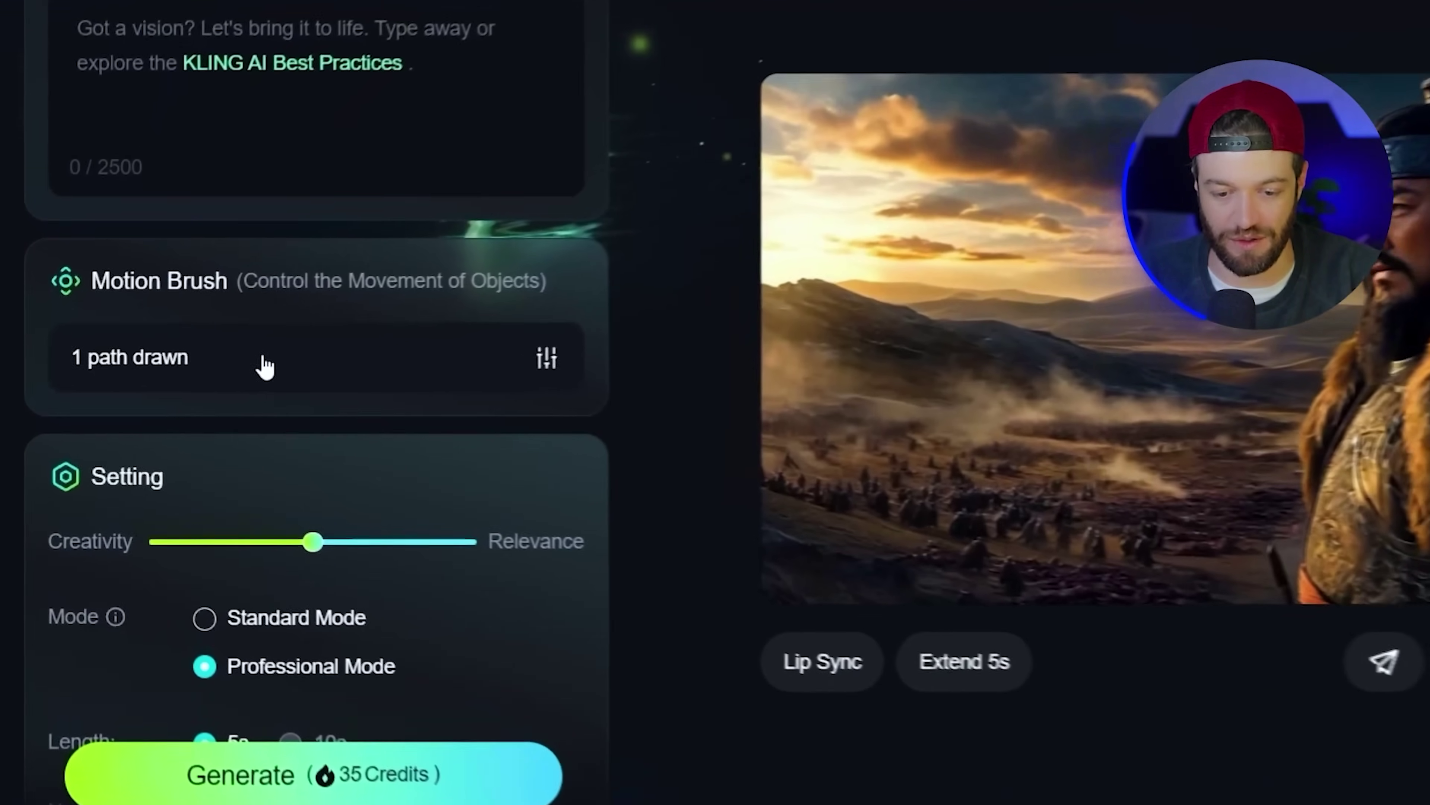
{"action": "left_click", "coordinate": [265, 366]}
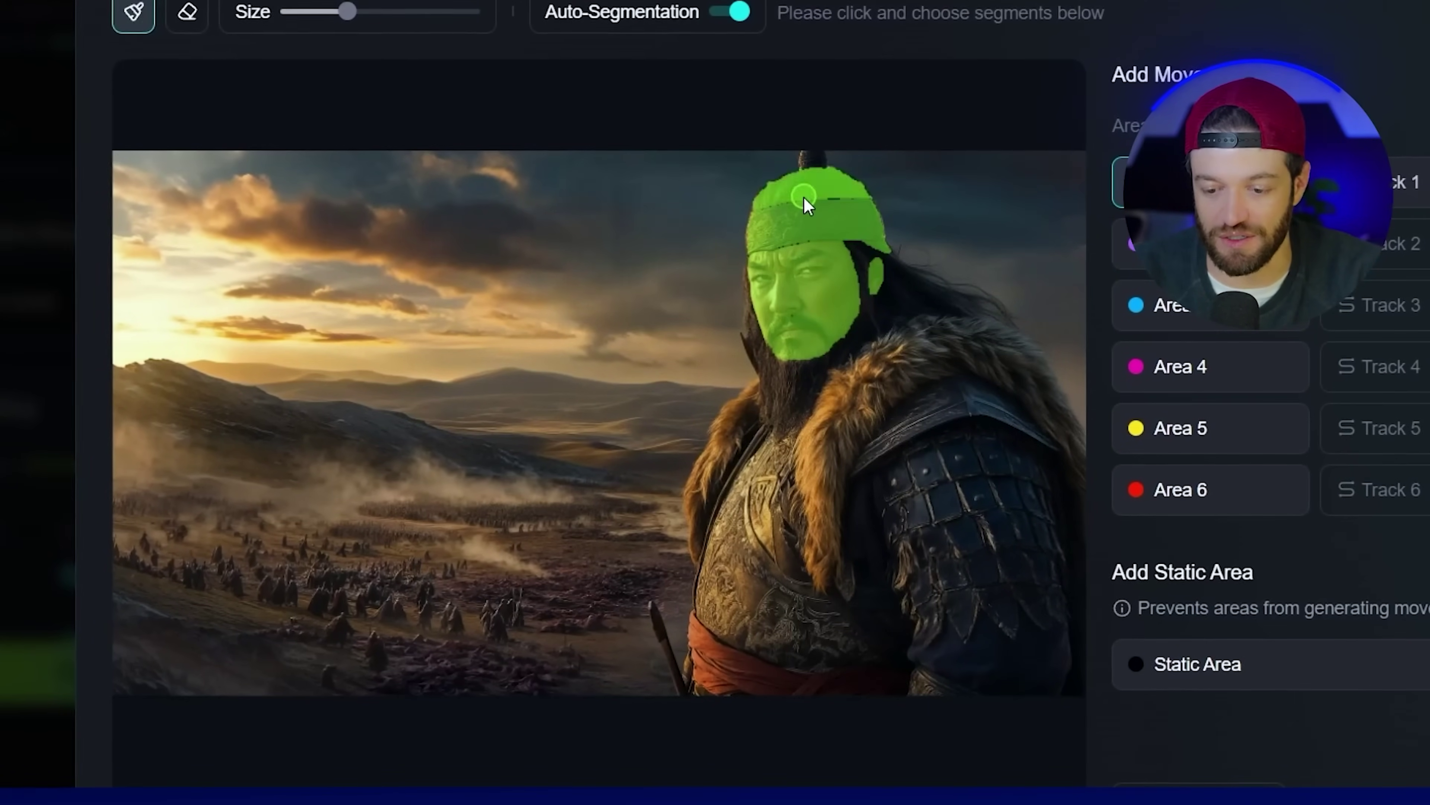
{"action": "left_click", "coordinate": [868, 352]}
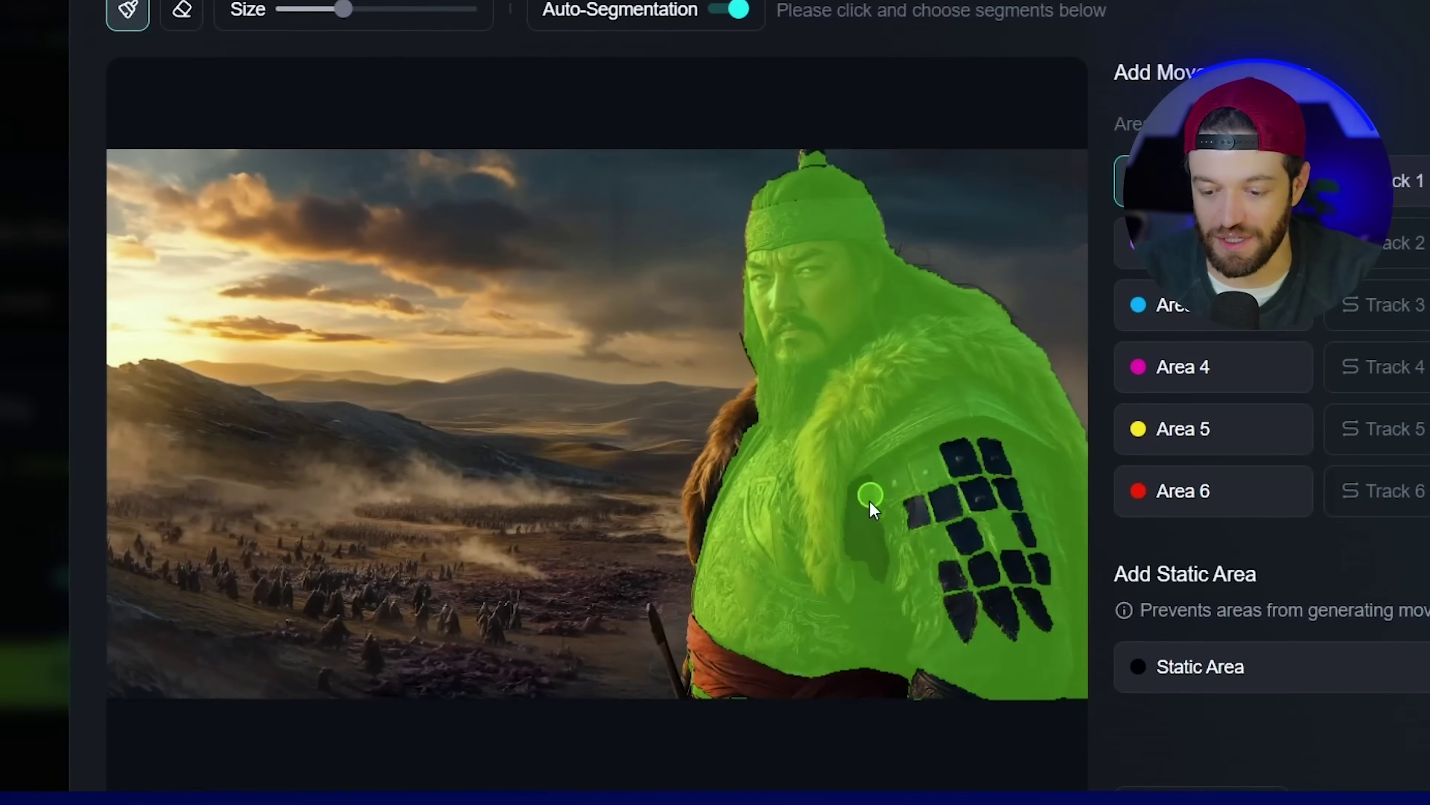
{"action": "left_click_drag", "start_coordinate": [928, 512], "coordinate": [963, 603]}
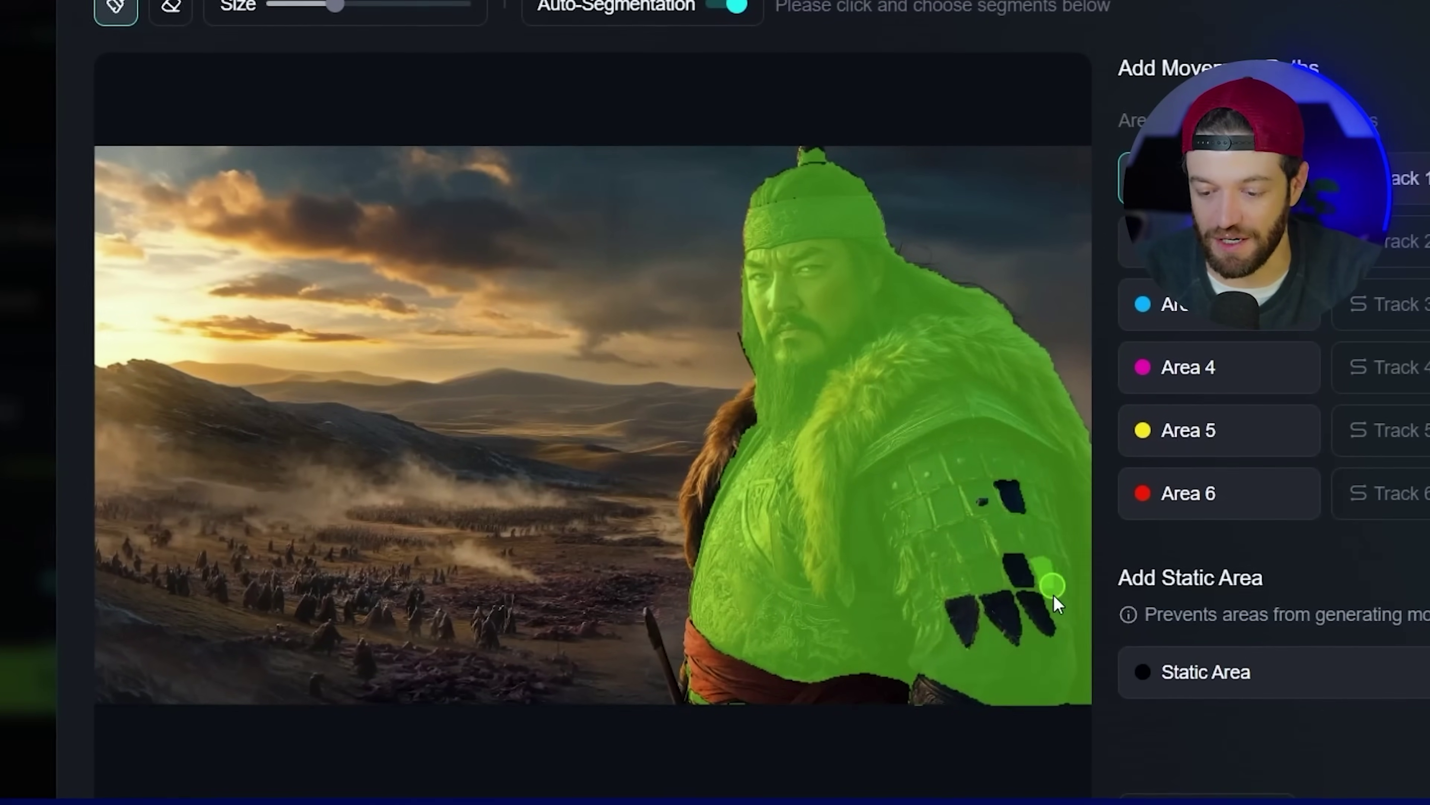
{"action": "left_click_drag", "start_coordinate": [1054, 594], "coordinate": [1030, 572]}
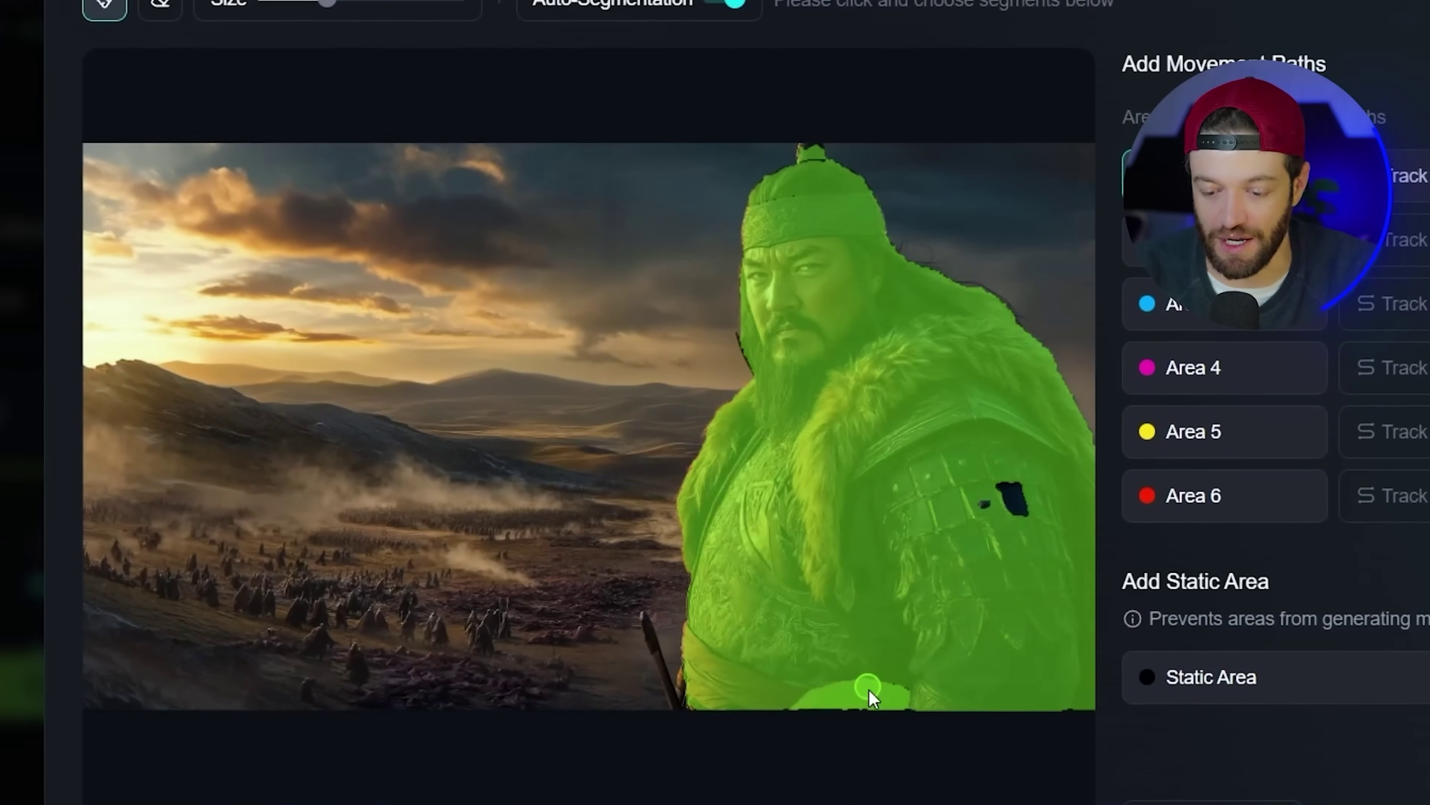
{"action": "left_click", "coordinate": [676, 676]}
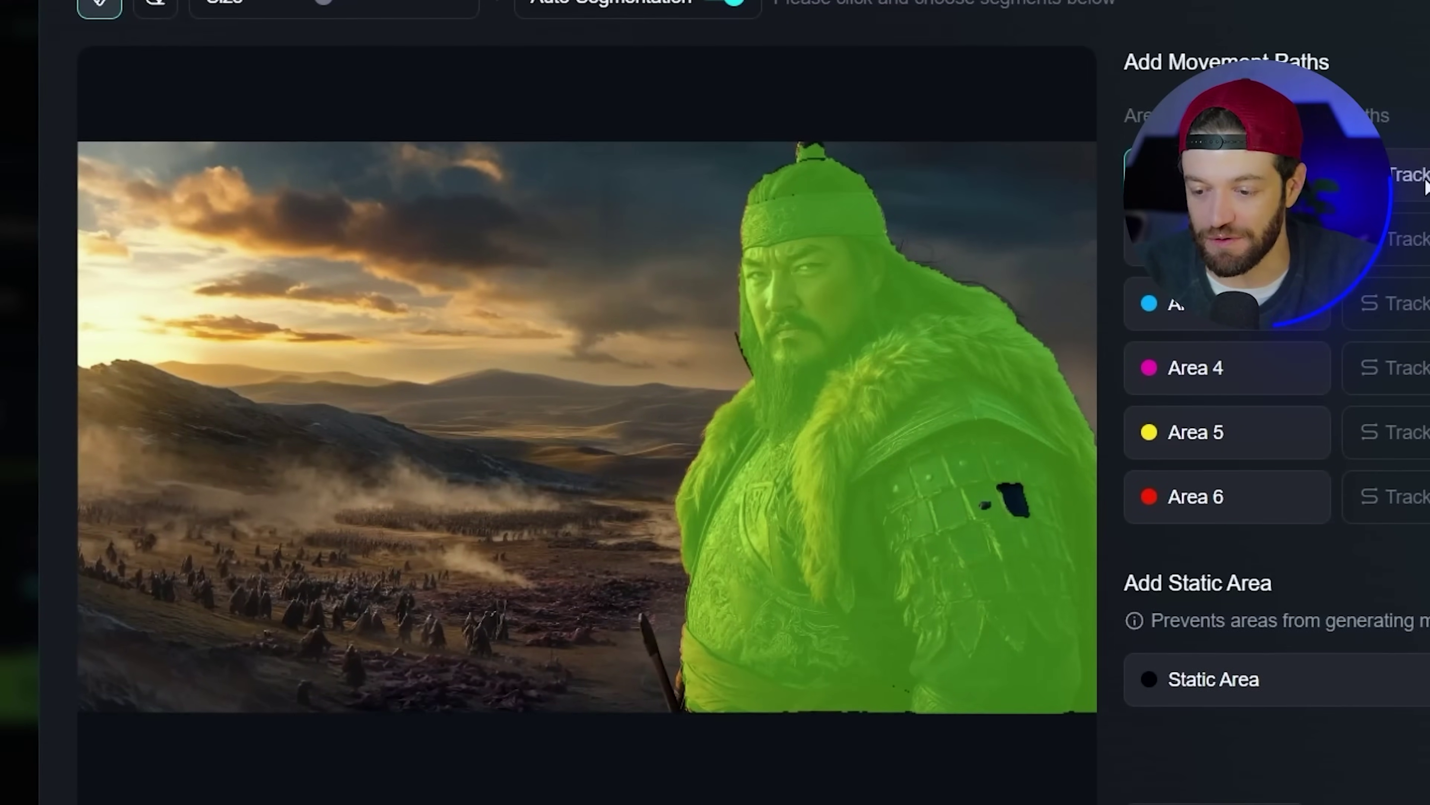
Draw Area 1's motion track from the warrior's beard leftward toward the battlefield, discarding the trial arrows
{"action": "left_click", "coordinate": [1426, 186]}
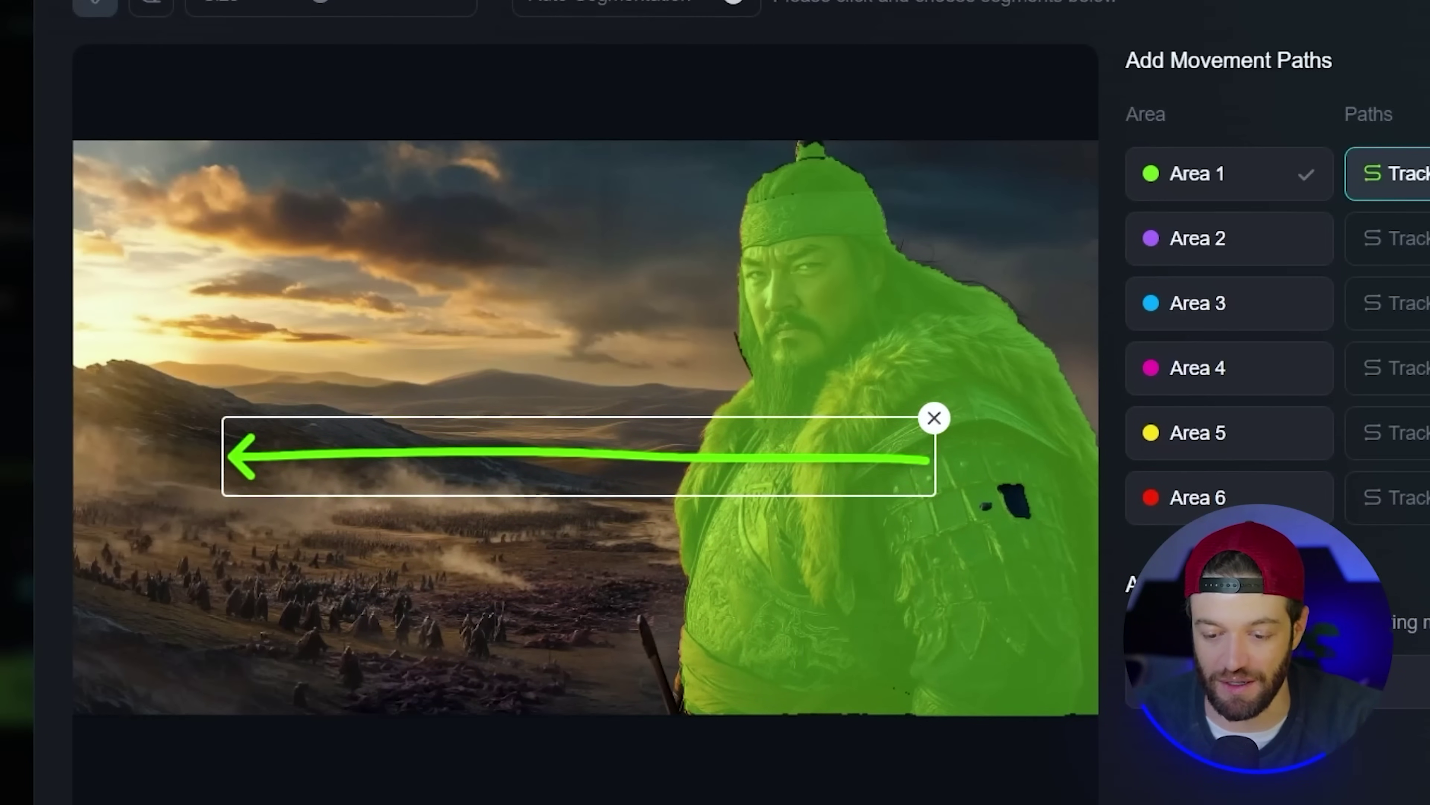
{"action": "left_click", "coordinate": [934, 418]}
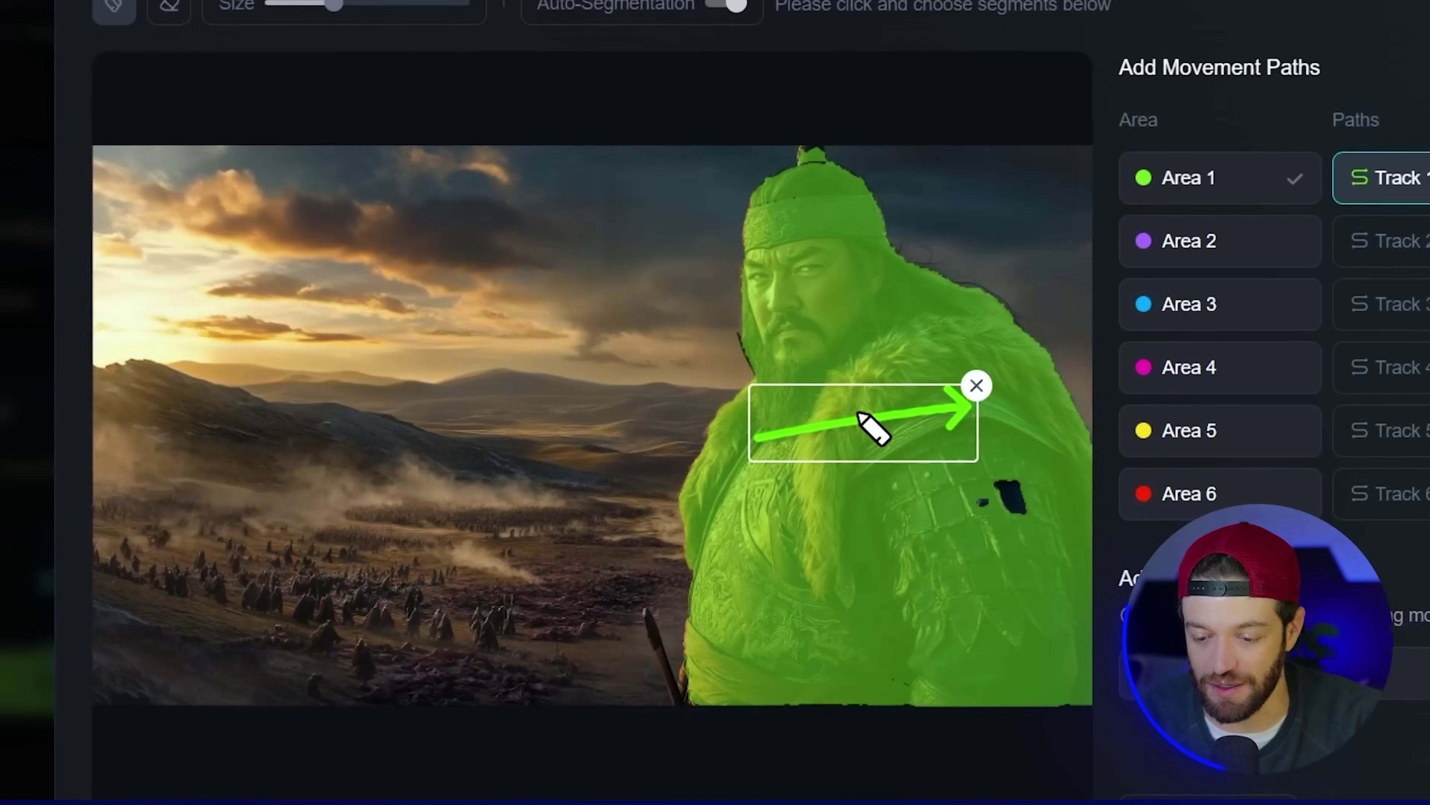
{"action": "left_click", "coordinate": [977, 385]}
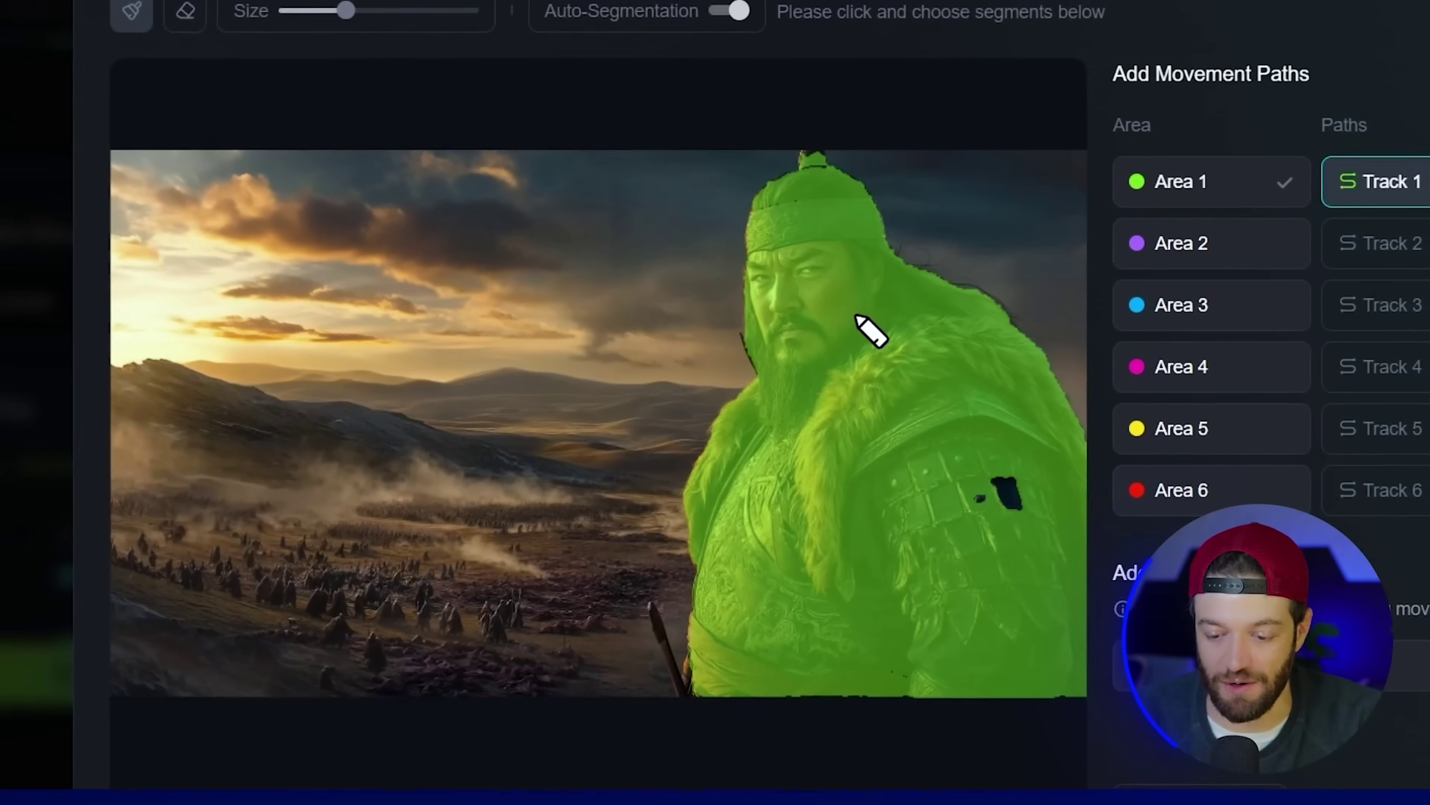
{"action": "mouse_move", "coordinate": [876, 345]}
{"action": "left_mouse_down"}
{"action": "mouse_move", "coordinate": [822, 474]}
{"action": "mouse_move", "coordinate": [755, 527]}
{"action": "mouse_move", "coordinate": [648, 537]}
{"action": "mouse_move", "coordinate": [568, 515]}
{"action": "mouse_move", "coordinate": [532, 465]}
{"action": "mouse_move", "coordinate": [550, 407]}
{"action": "mouse_move", "coordinate": [583, 374]}
{"action": "mouse_move", "coordinate": [618, 369]}
{"action": "left_mouse_up"}
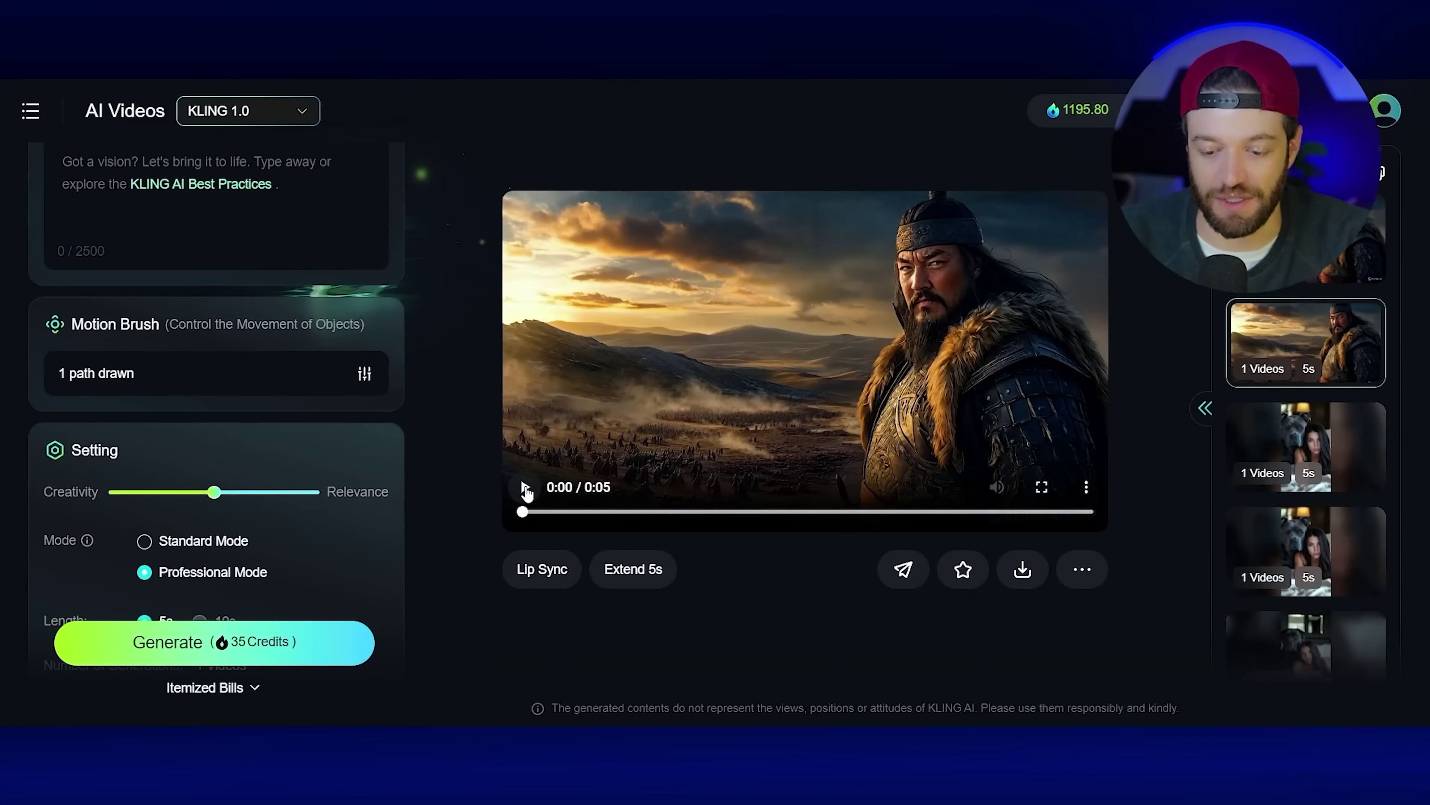
Play the generated warrior clip and review the prompt "A man looks toward a battle field. The camera slowly zooms toward the battlefield."
{"action": "left_click", "coordinate": [524, 487]}
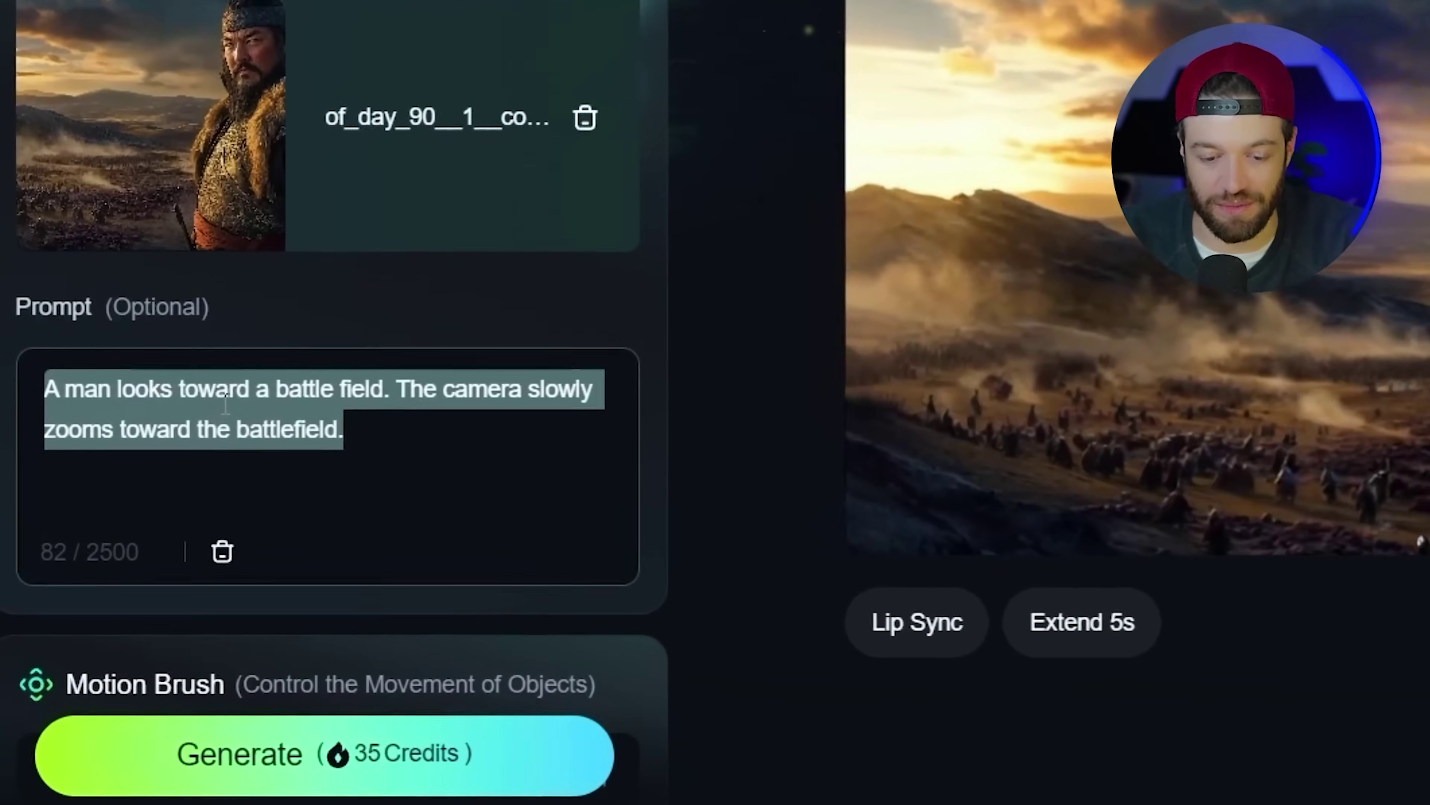
{"action": "left_click", "coordinate": [461, 420]}
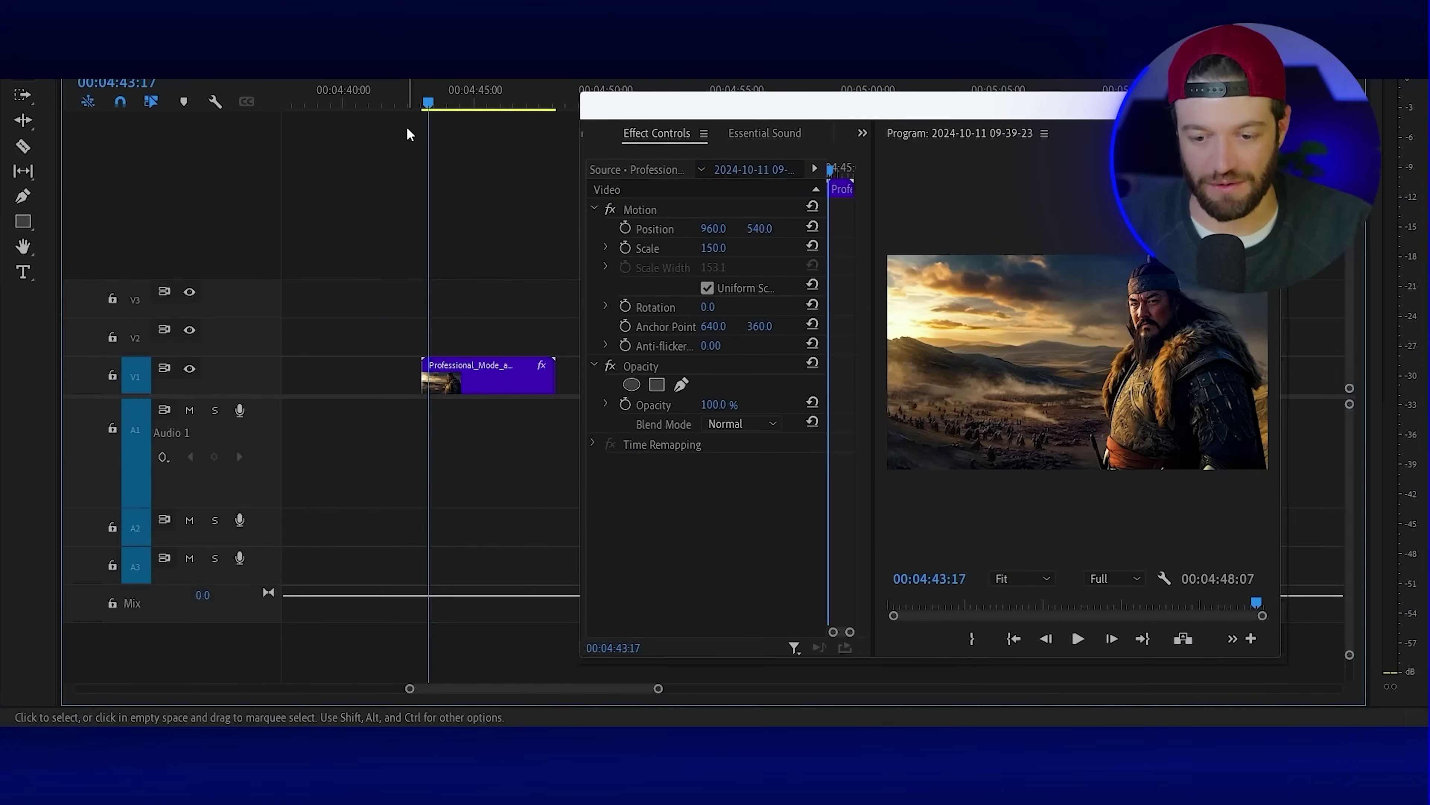
In Premiere Pro, play the walking-warrior clip to its end and export the frame at 00:04:48:05
{"action": "left_click", "coordinate": [412, 133]}
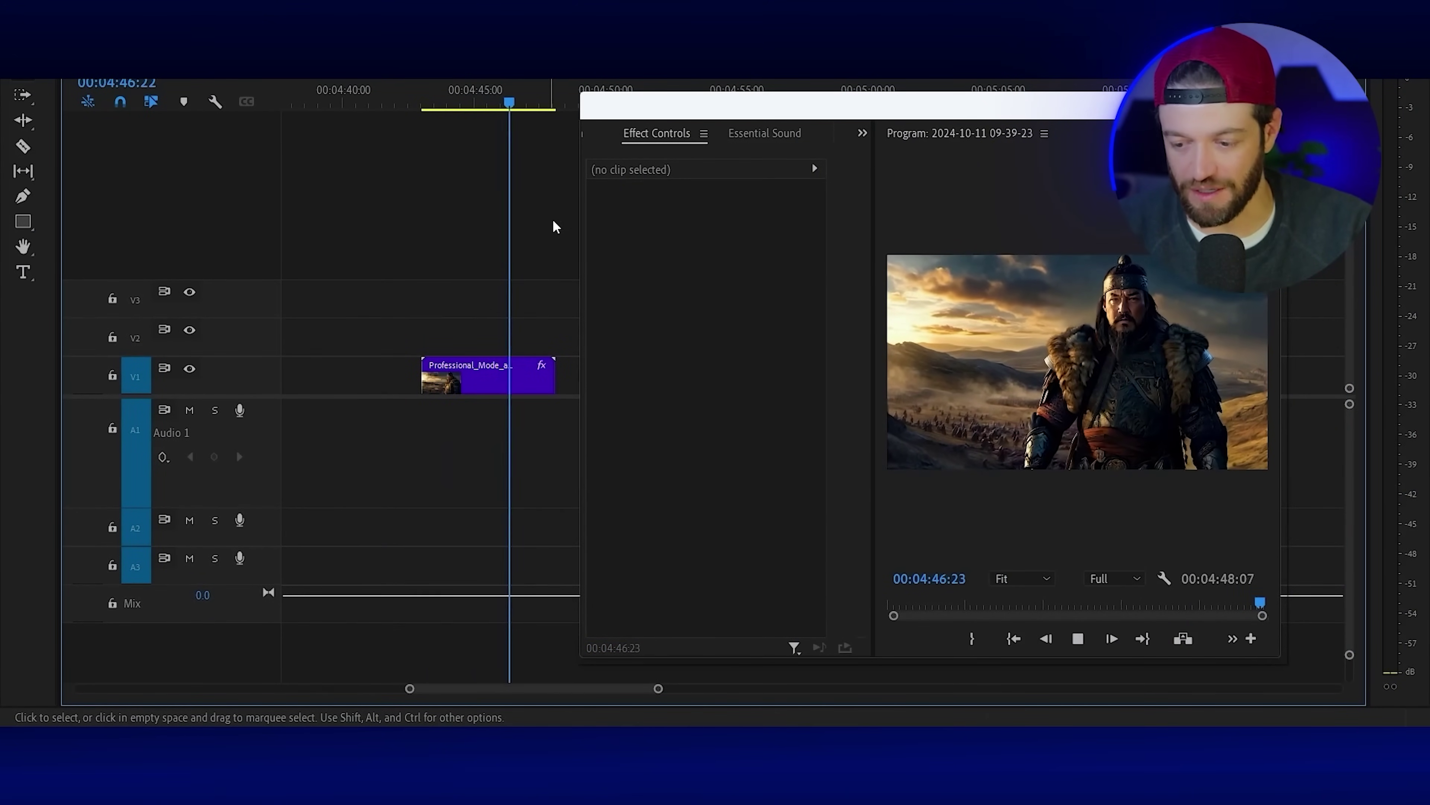
{"action": "scroll", "coordinate": [527, 237], "scroll_direction": "up", "scroll_amount": 2}
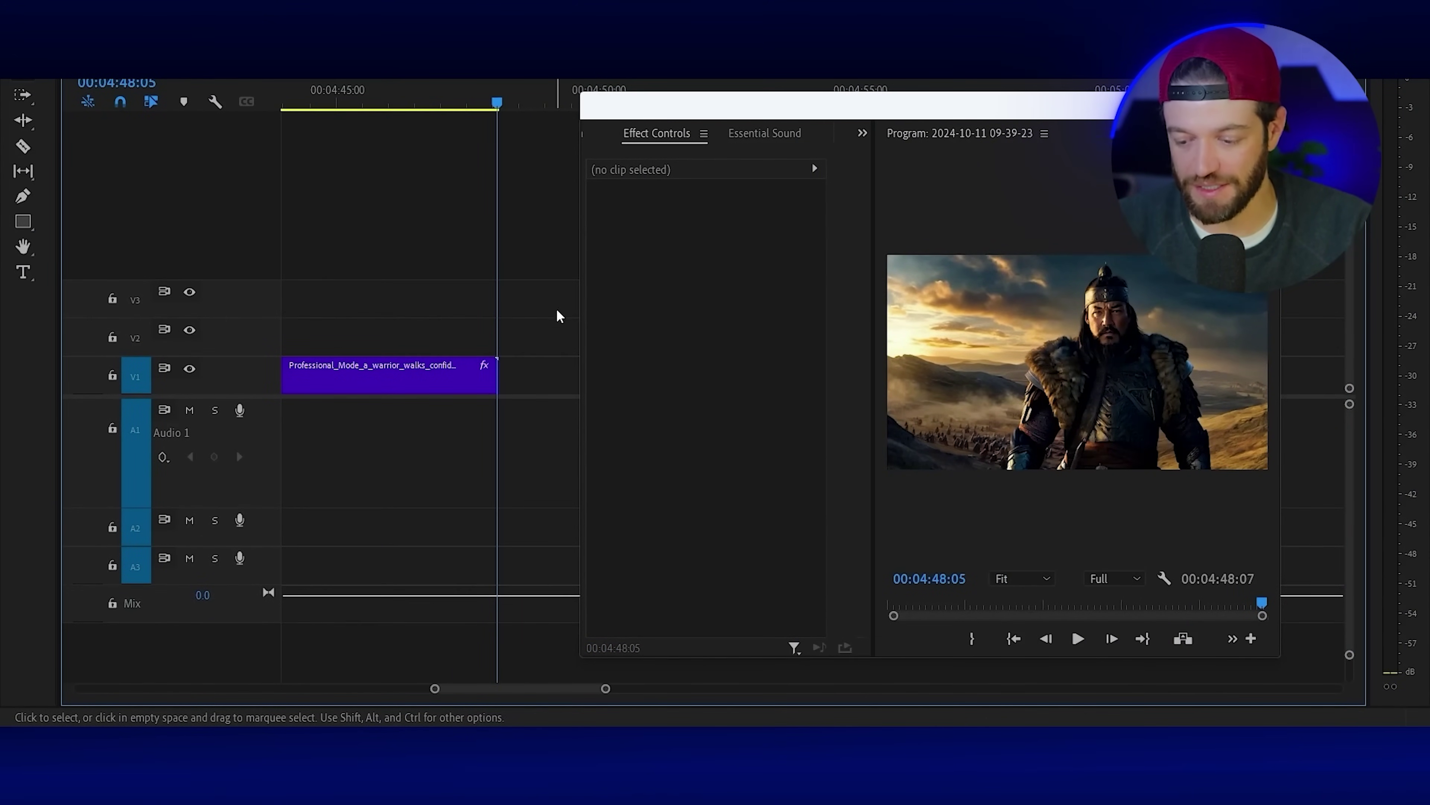
{"action": "left_click", "coordinate": [1232, 639]}
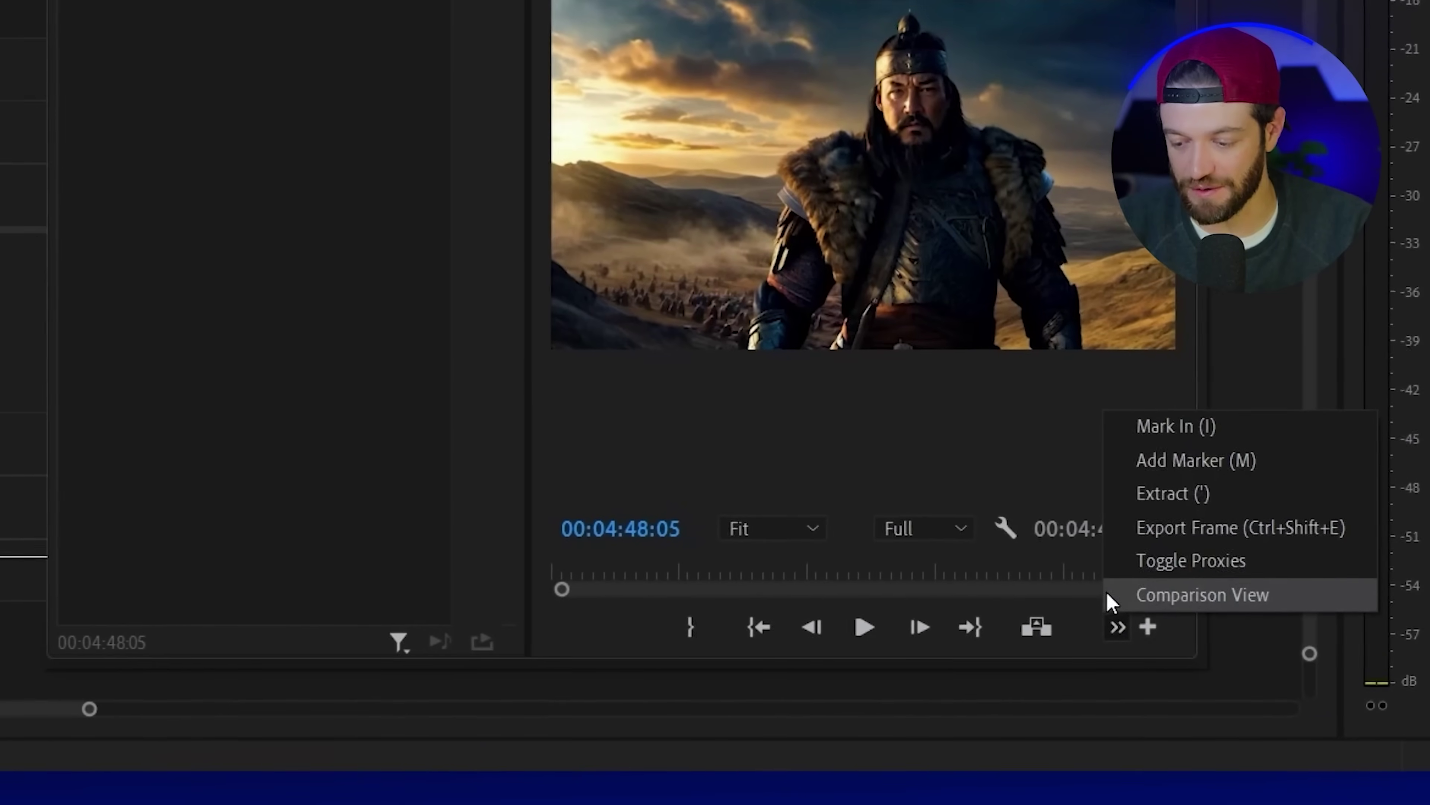
{"action": "left_click", "coordinate": [1197, 527]}
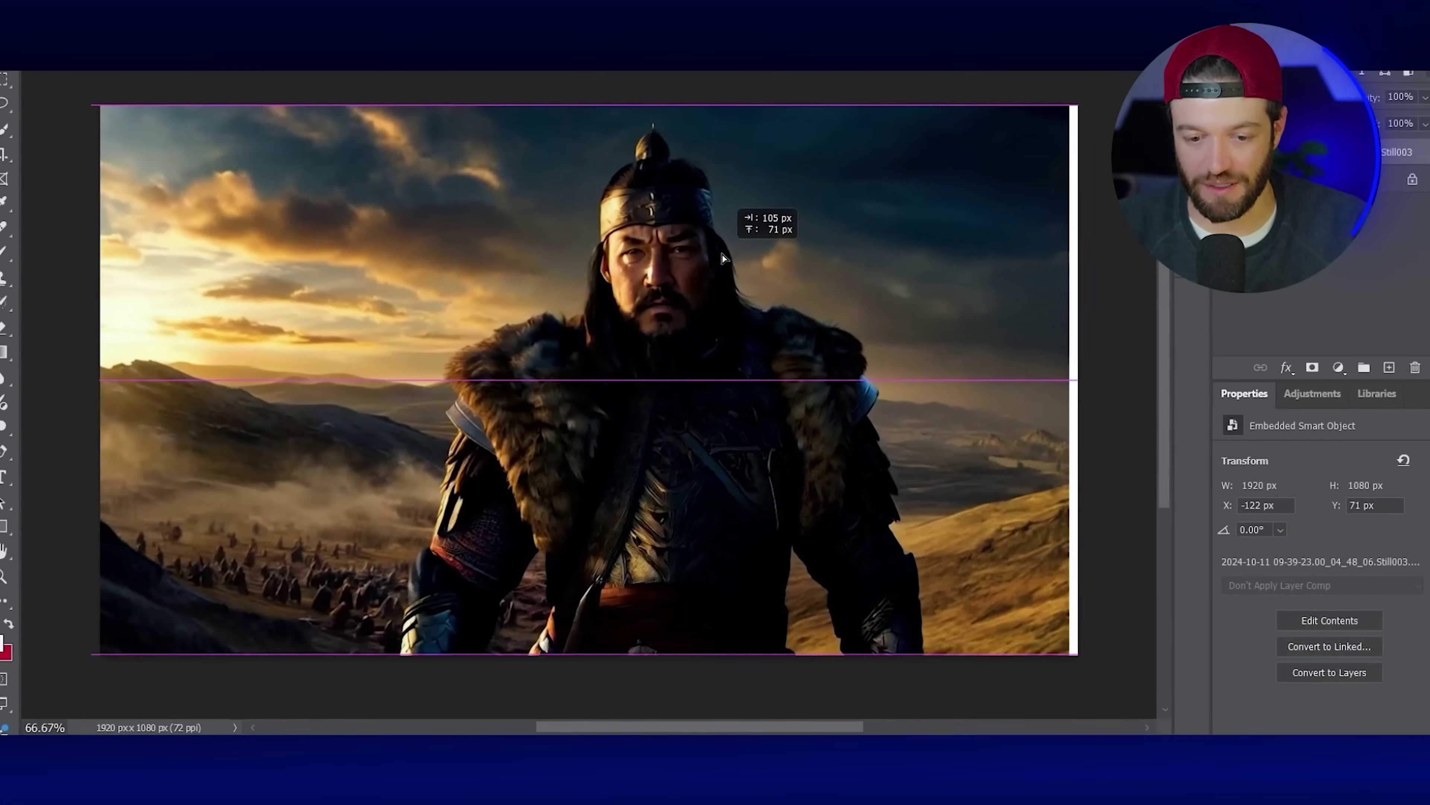
In Photoshop, align the exported still to the canvas at X 0, Y 0 and place the armored wolf image above it
{"action": "mouse_move", "coordinate": [723, 258]}
{"action": "left_mouse_down"}
{"action": "mouse_move", "coordinate": [752, 262]}
{"action": "mouse_move", "coordinate": [730, 264]}
{"action": "left_mouse_up"}
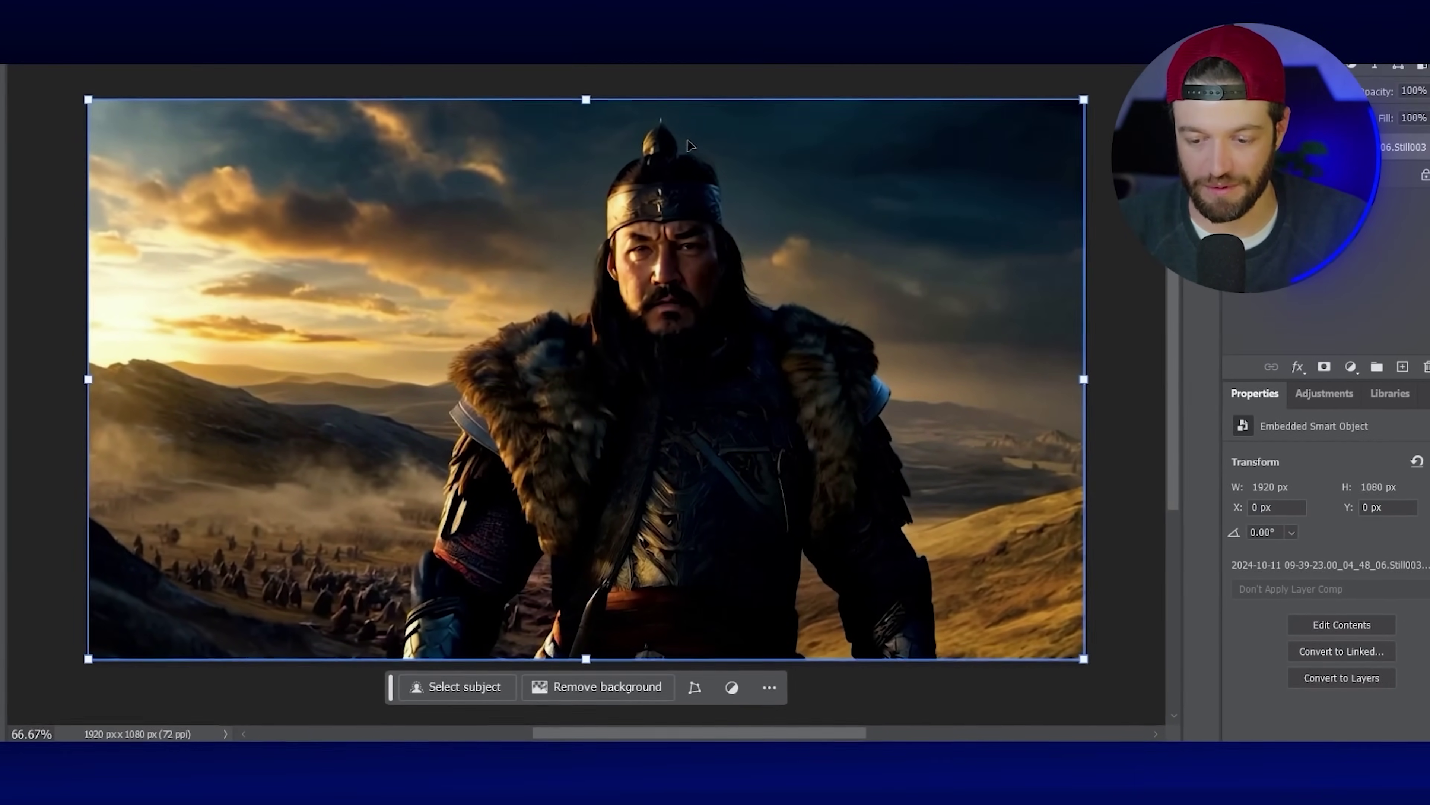
{"action": "left_click_drag", "start_coordinate": [691, 145], "coordinate": [597, 324]}
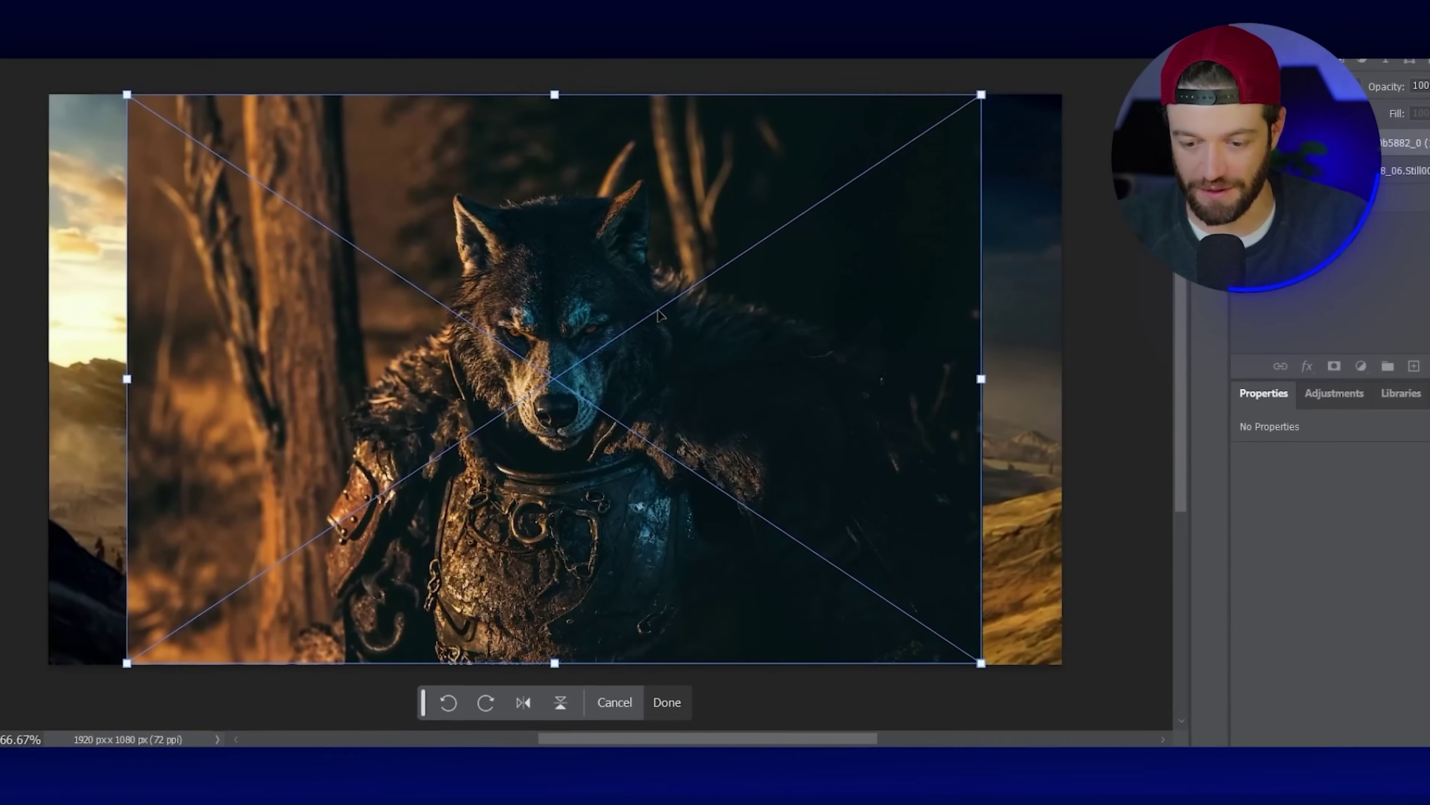
{"action": "key", "text": "Return"}
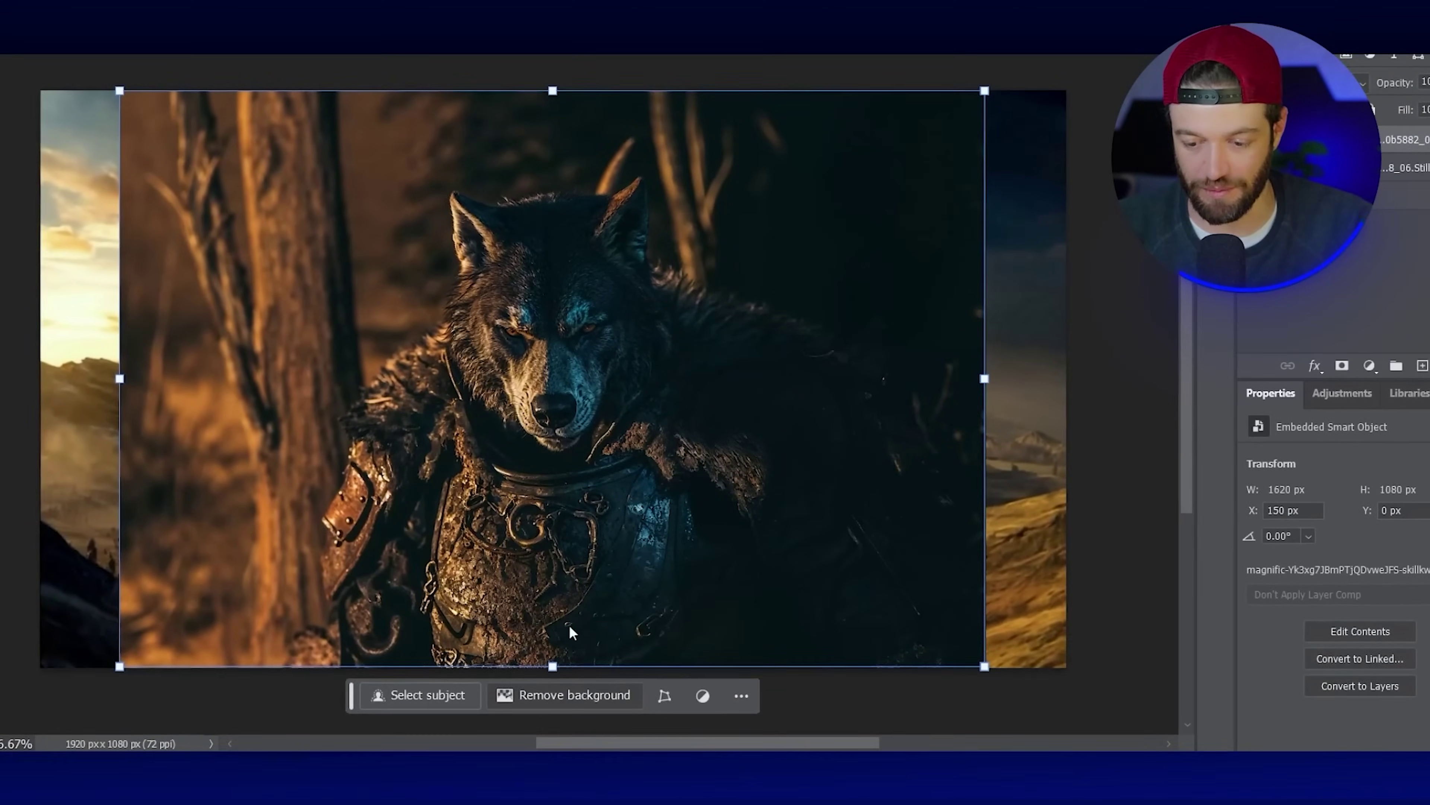
Cut out the armored wolf, scale it to 2049 × 1366 px and position it over the warrior at X 46 px, Y -214 px
{"action": "left_click_drag", "start_coordinate": [672, 456], "coordinate": [686, 485]}
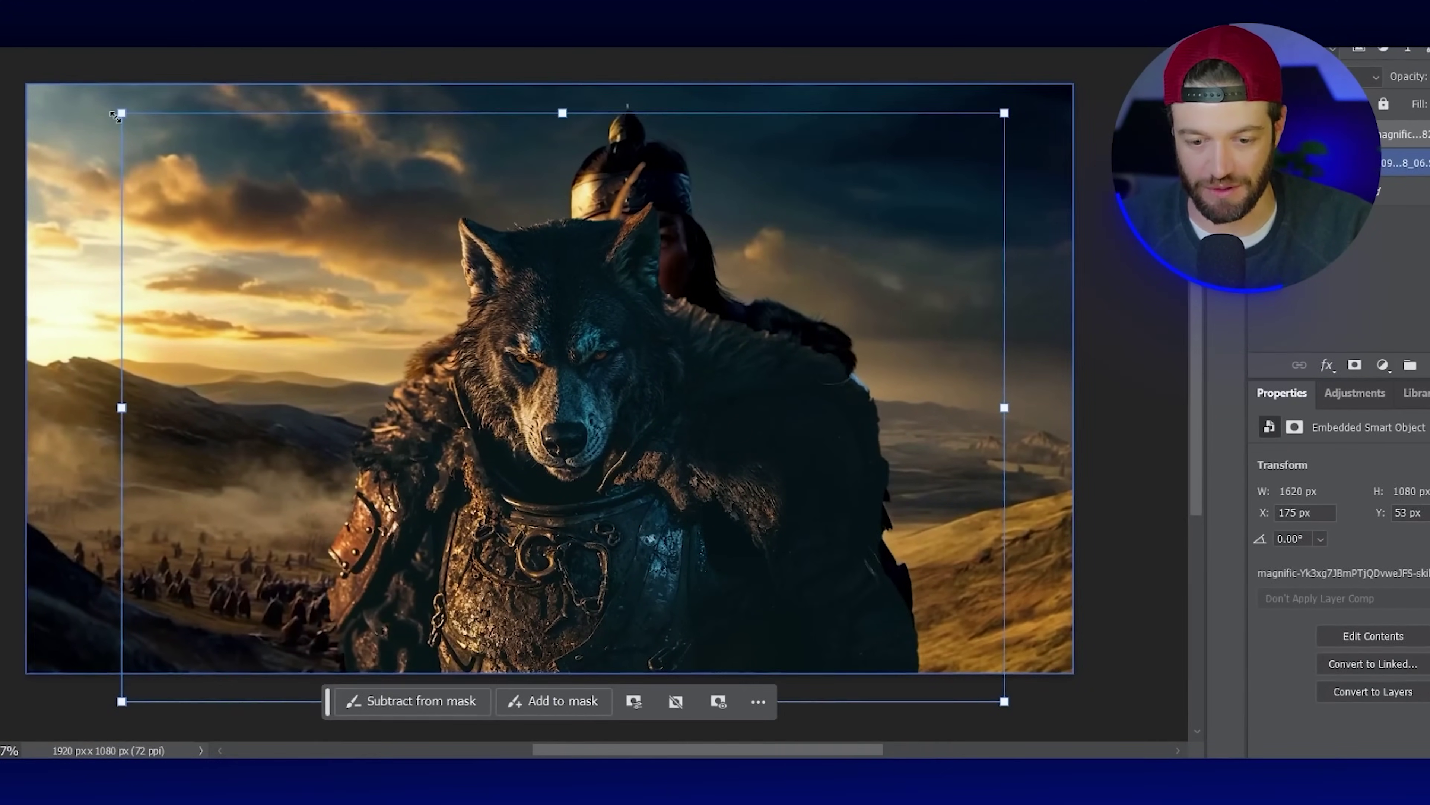
{"action": "left_click_drag", "start_coordinate": [115, 116], "coordinate": [25, 51]}
{"action": "left_click_drag", "start_coordinate": [355, 282], "coordinate": [467, 280]}
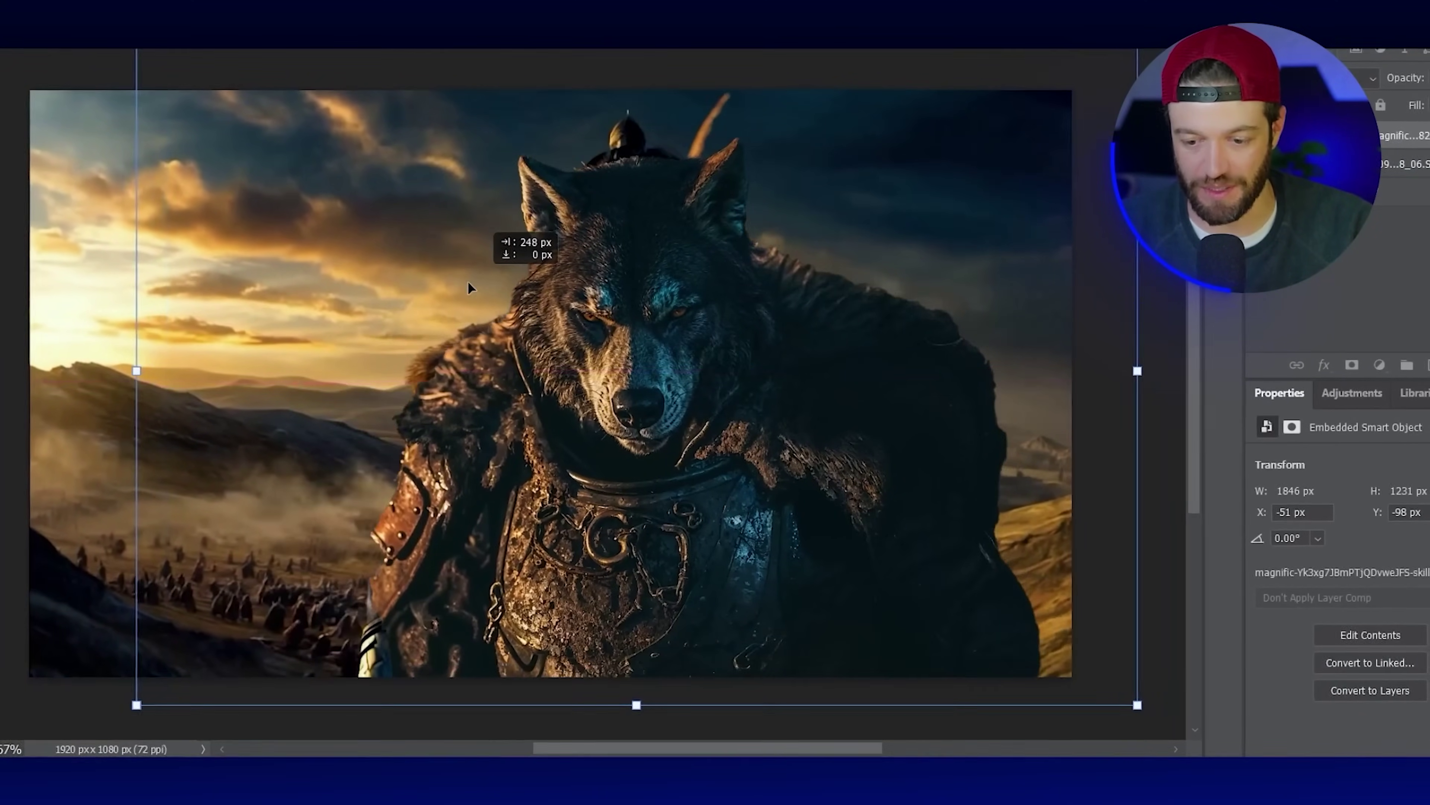
{"action": "left_click_drag", "start_coordinate": [136, 37], "coordinate": [25, 38]}
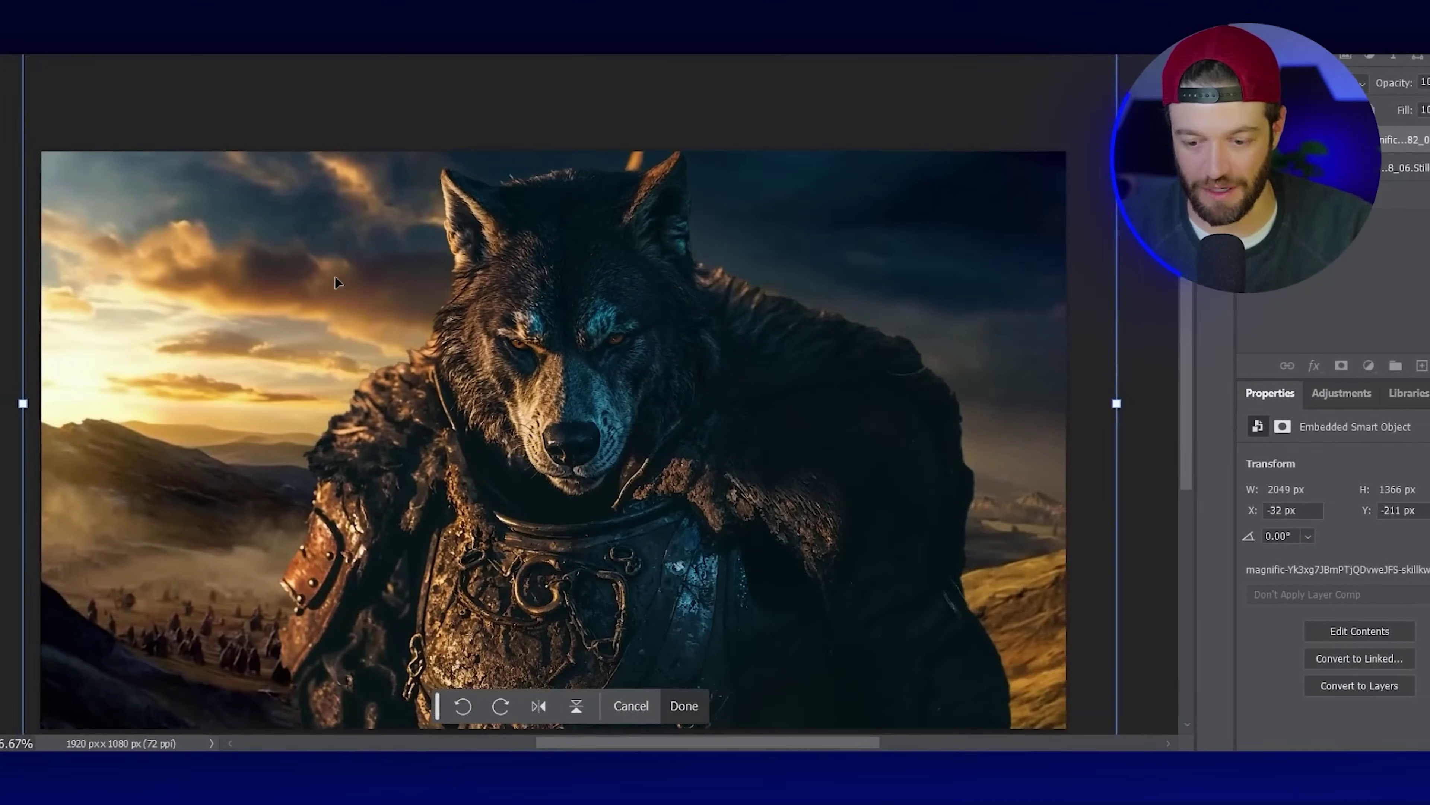
{"action": "left_click_drag", "start_coordinate": [335, 275], "coordinate": [366, 282]}
{"action": "key", "text": "Return"}
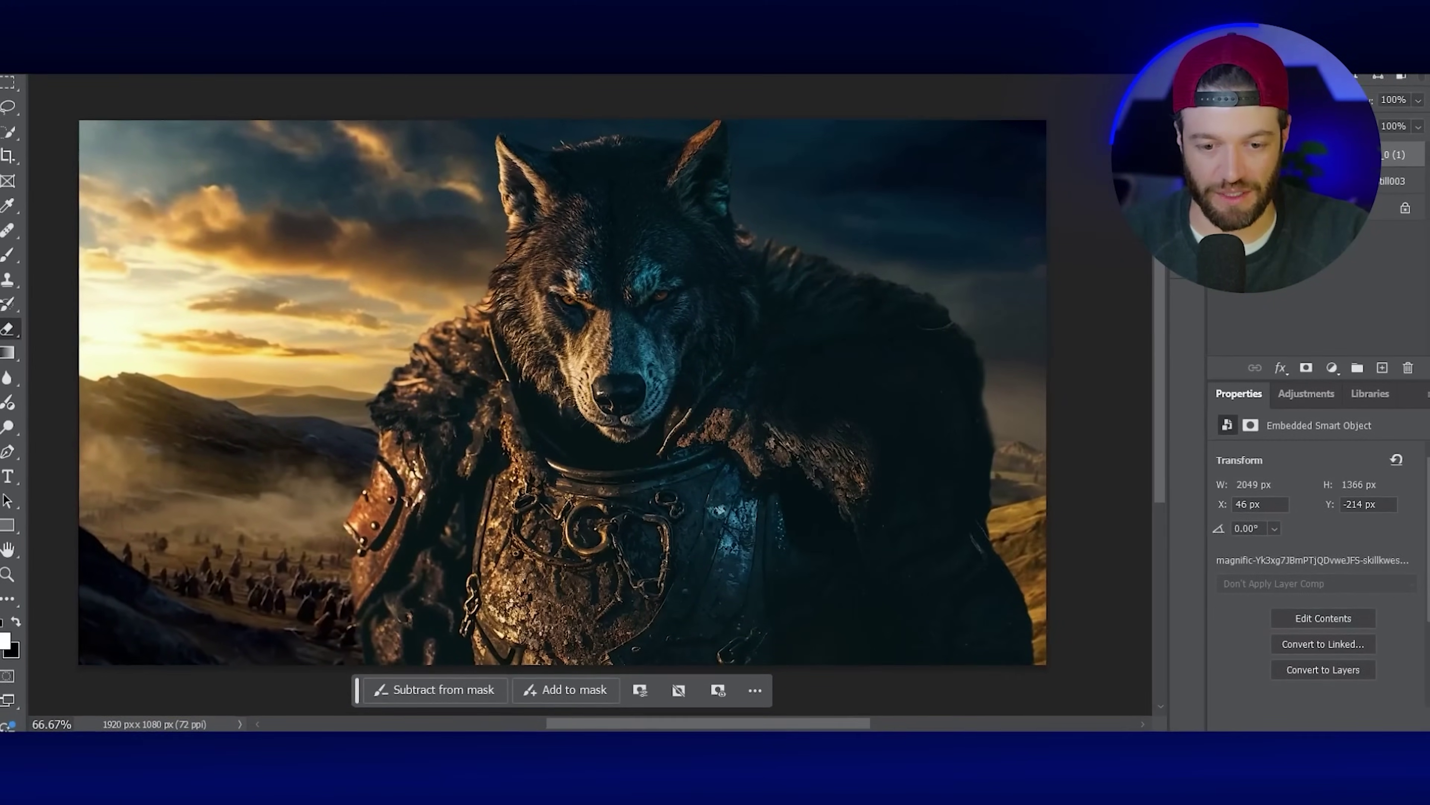
Export the wolf composite, then in Kling enable the end frame and load the warrior image as start and the composite as end
{"action": "key", "text": "alt+f"}
{"action": "mouse_move", "coordinate": [234, 296]}
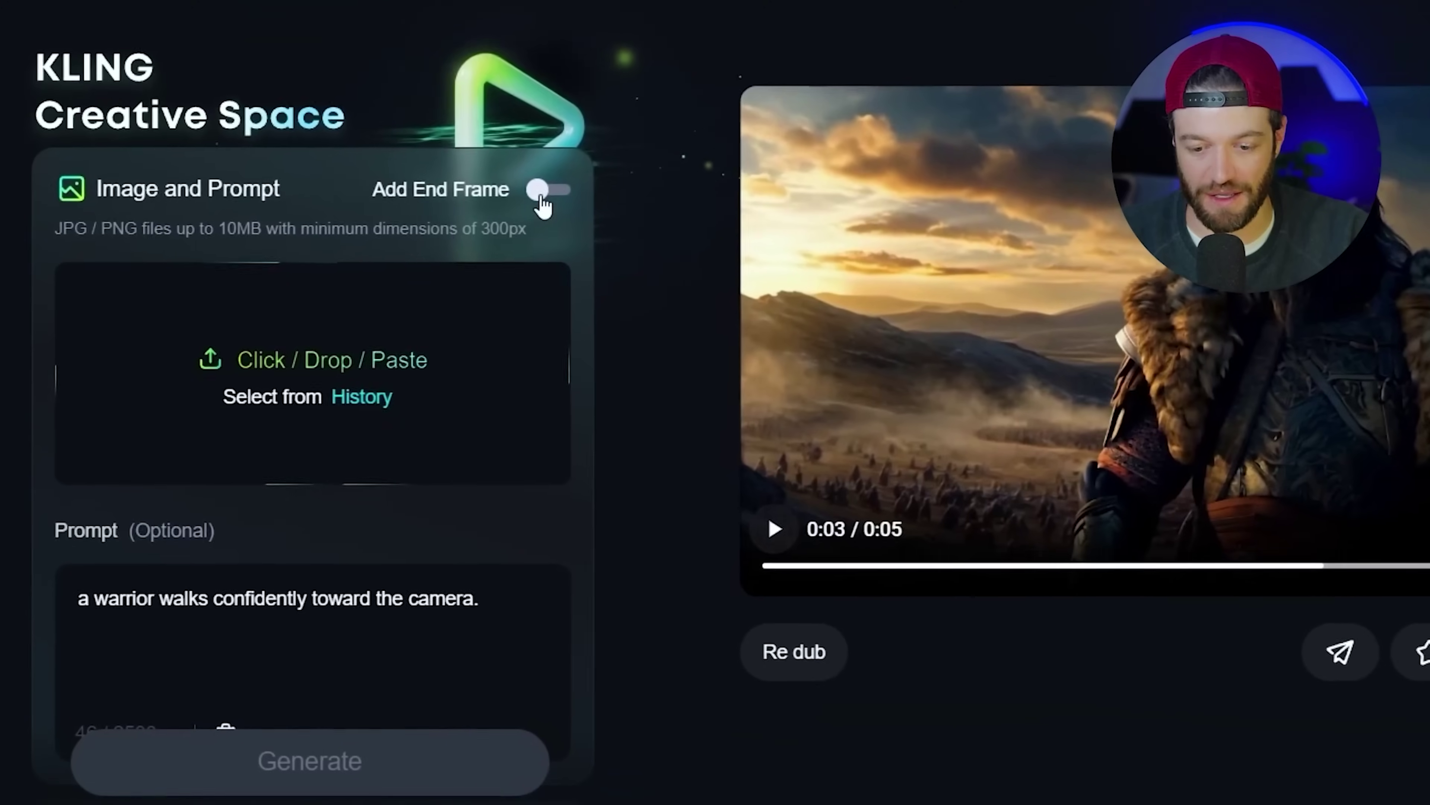
{"action": "left_click", "coordinate": [373, 259]}
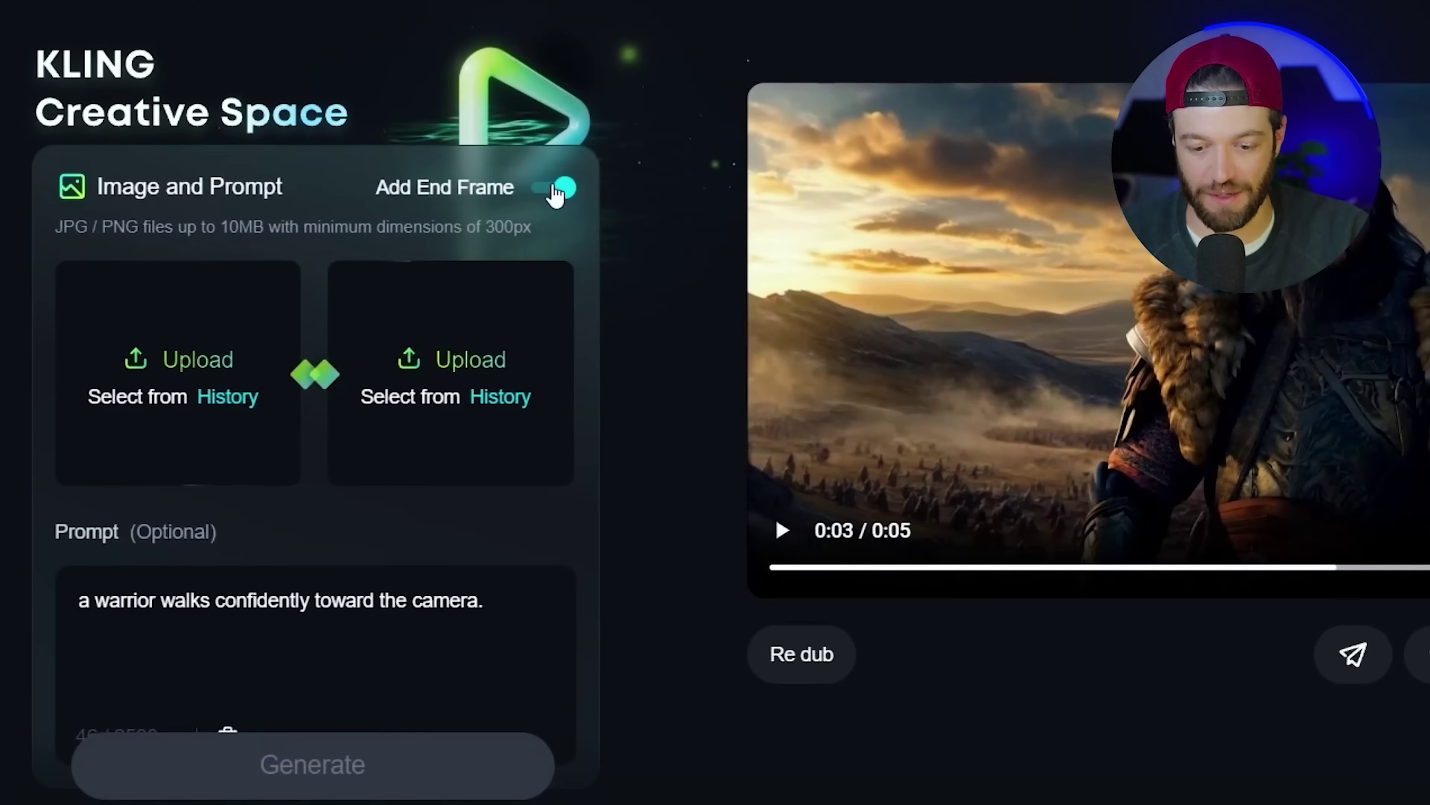
{"action": "left_click_drag", "start_coordinate": [141, 376], "coordinate": [203, 302]}
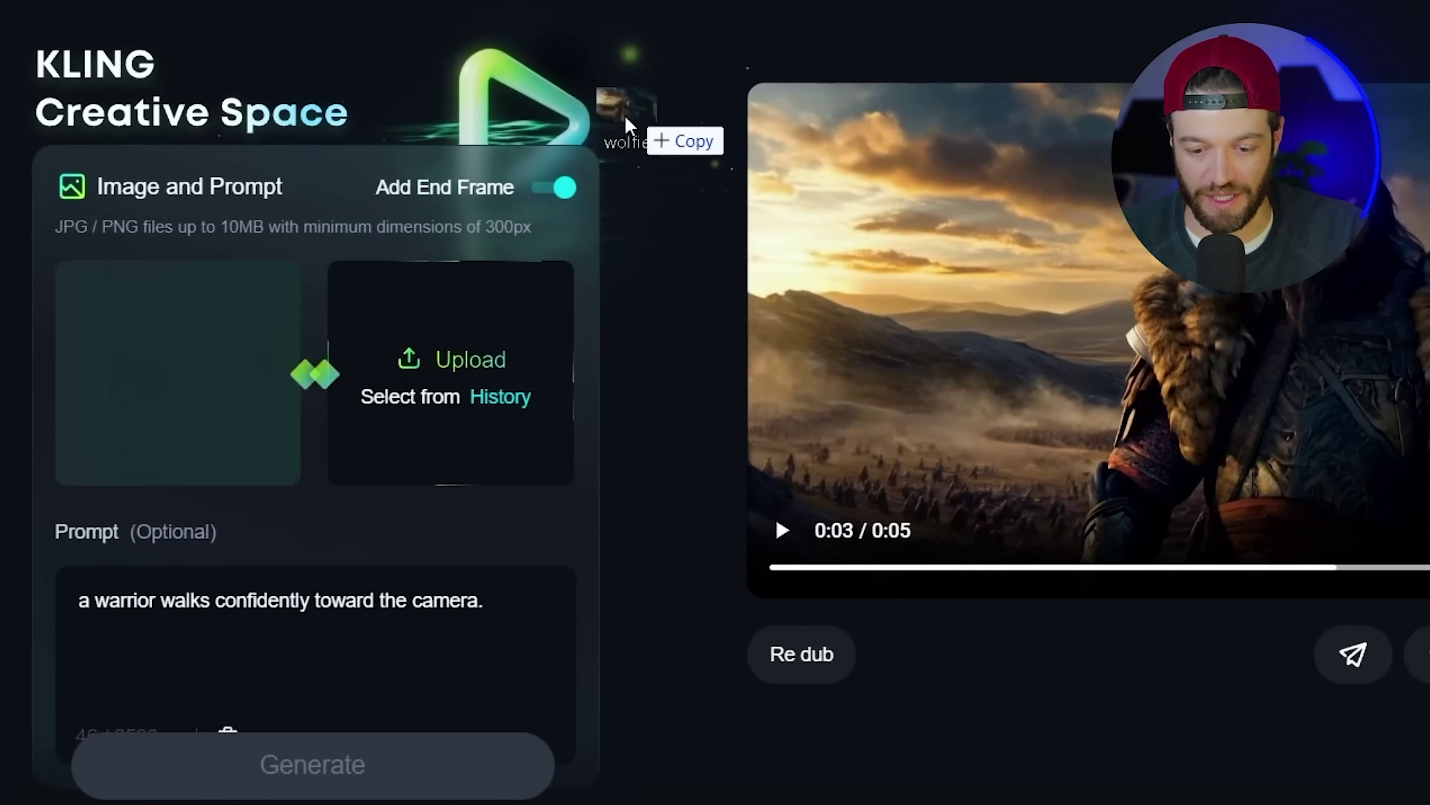
{"action": "left_click_drag", "start_coordinate": [625, 129], "coordinate": [510, 361]}
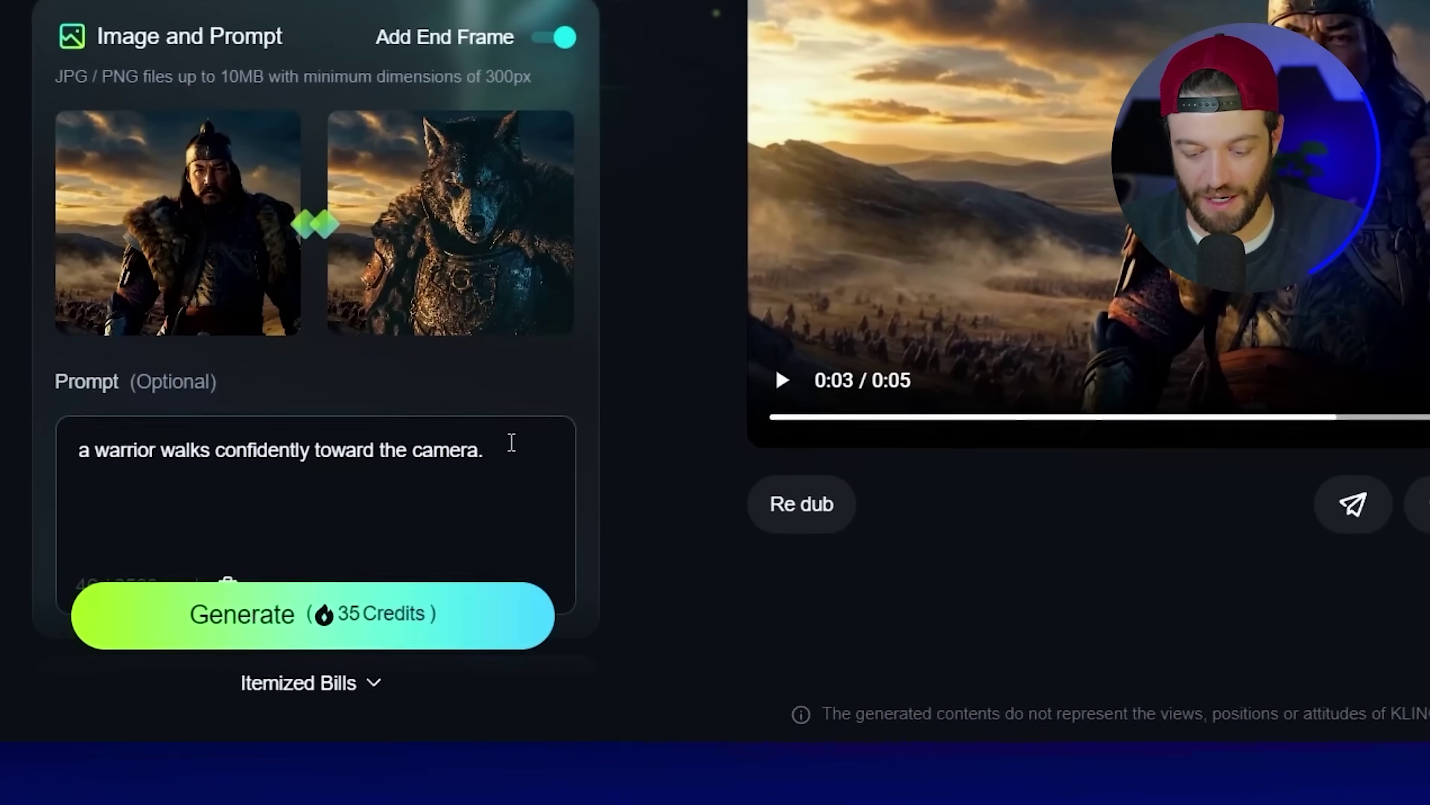
Change the prompt to "a warrior walks confidently toward the camera and becomes a werewolf." and generate the 5-second video
{"action": "left_click", "coordinate": [511, 593]}
{"action": "key", "text": "BackSpace"}
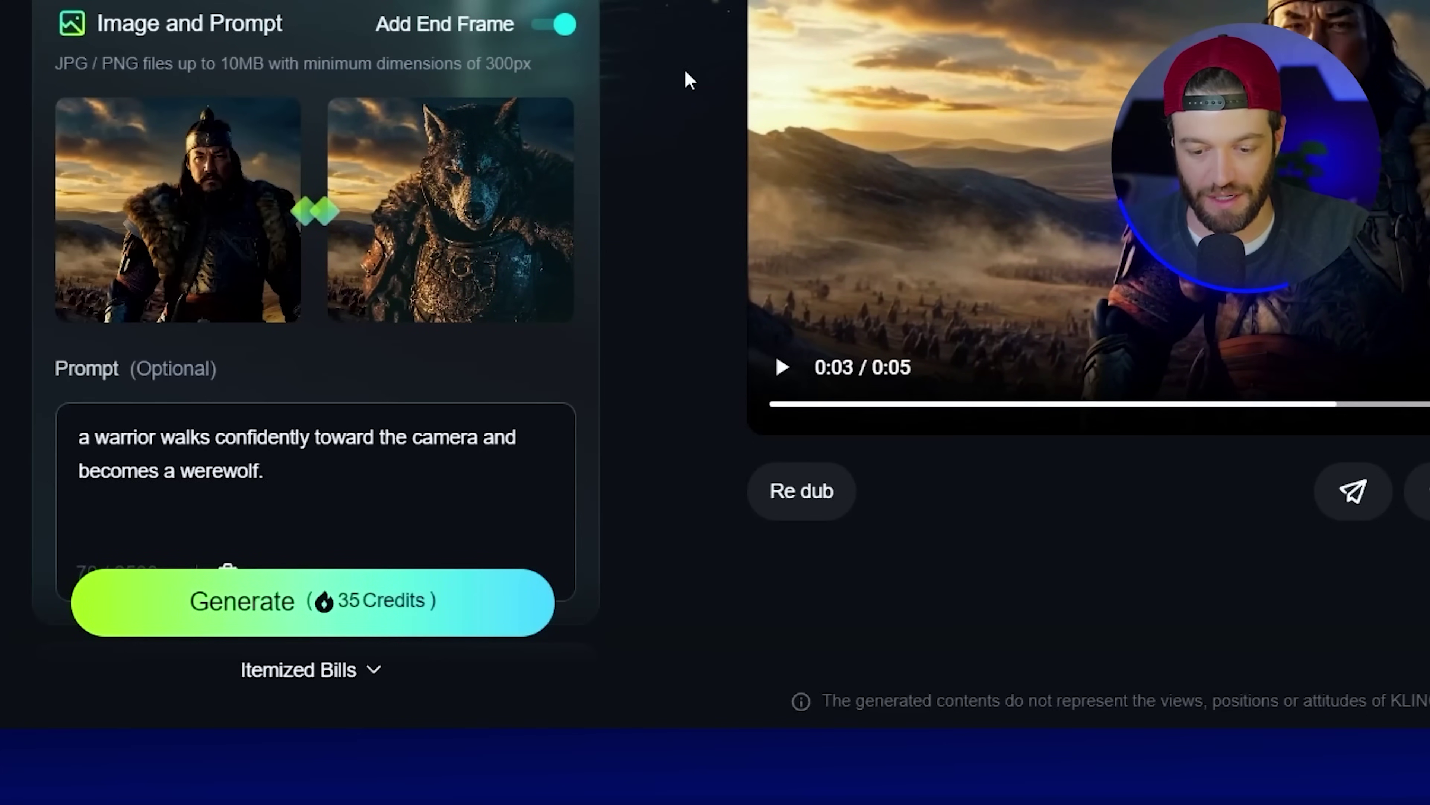
{"action": "scroll", "coordinate": [542, 144], "scroll_direction": "down", "scroll_amount": 15}
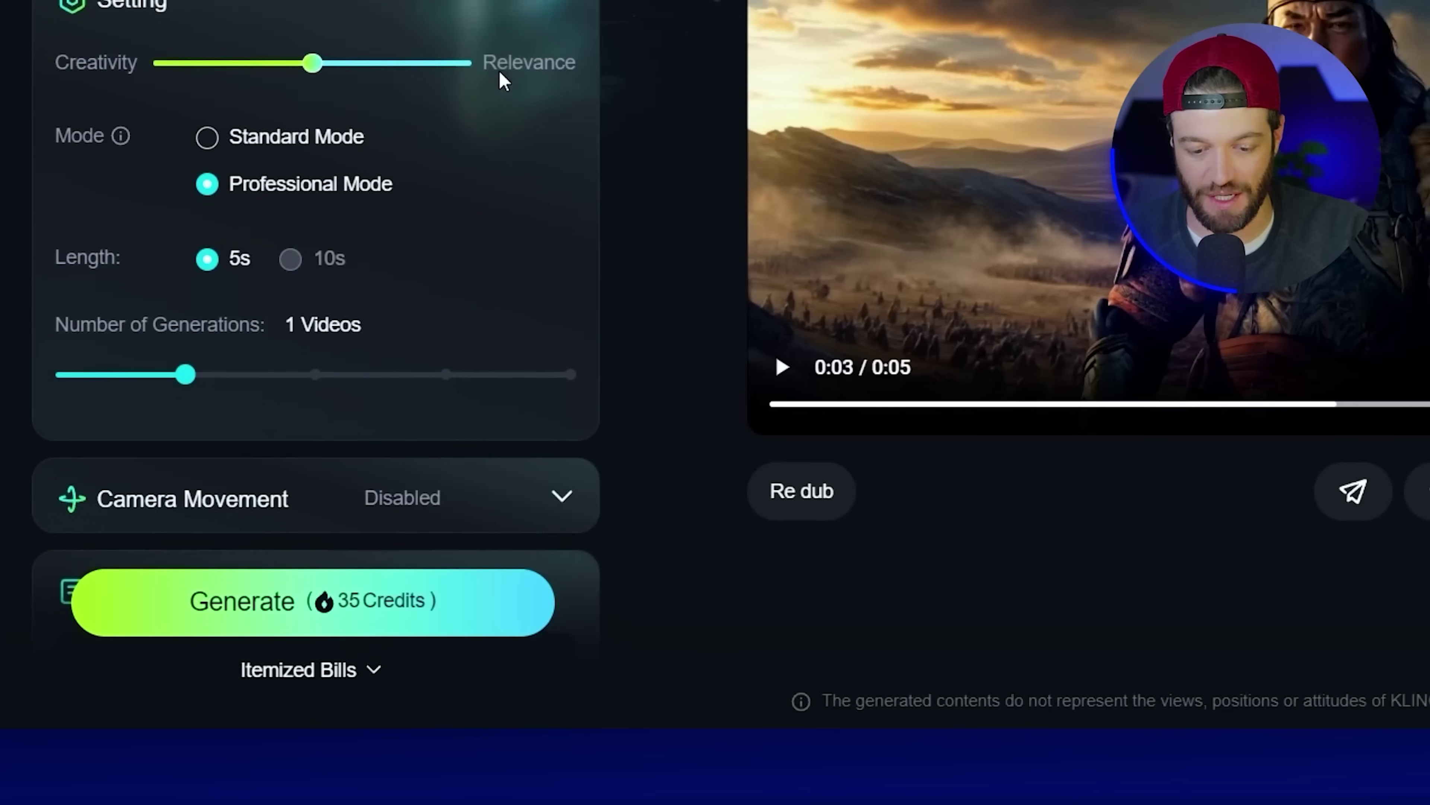
{"action": "scroll", "coordinate": [586, 246], "scroll_direction": "up", "scroll_amount": 8}
{"action": "scroll", "coordinate": [581, 261], "scroll_direction": "down", "scroll_amount": 6}
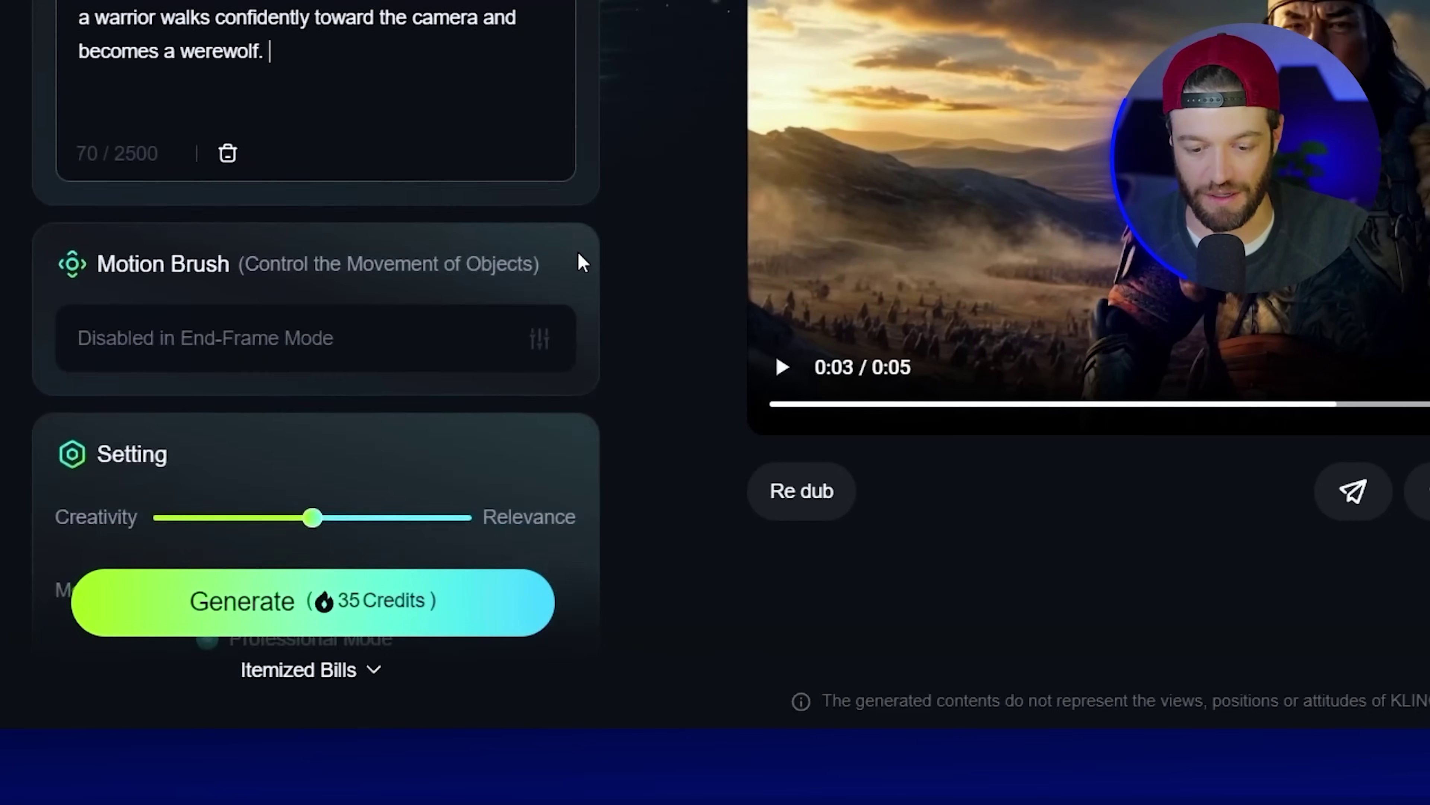
{"action": "scroll", "coordinate": [521, 252], "scroll_direction": "down", "scroll_amount": 3}
{"action": "scroll", "coordinate": [571, 264], "scroll_direction": "up", "scroll_amount": 3}
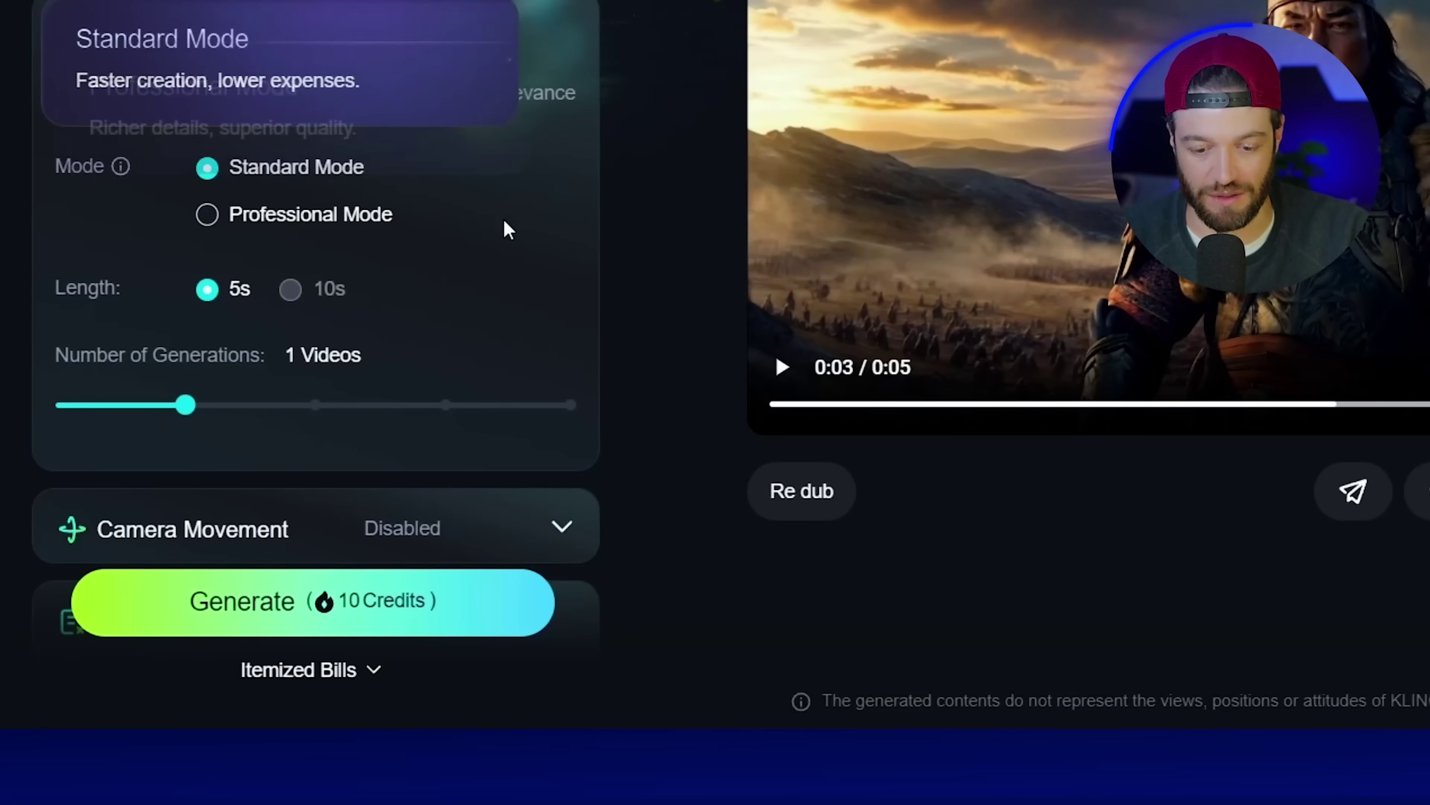
{"action": "left_click", "coordinate": [461, 608]}
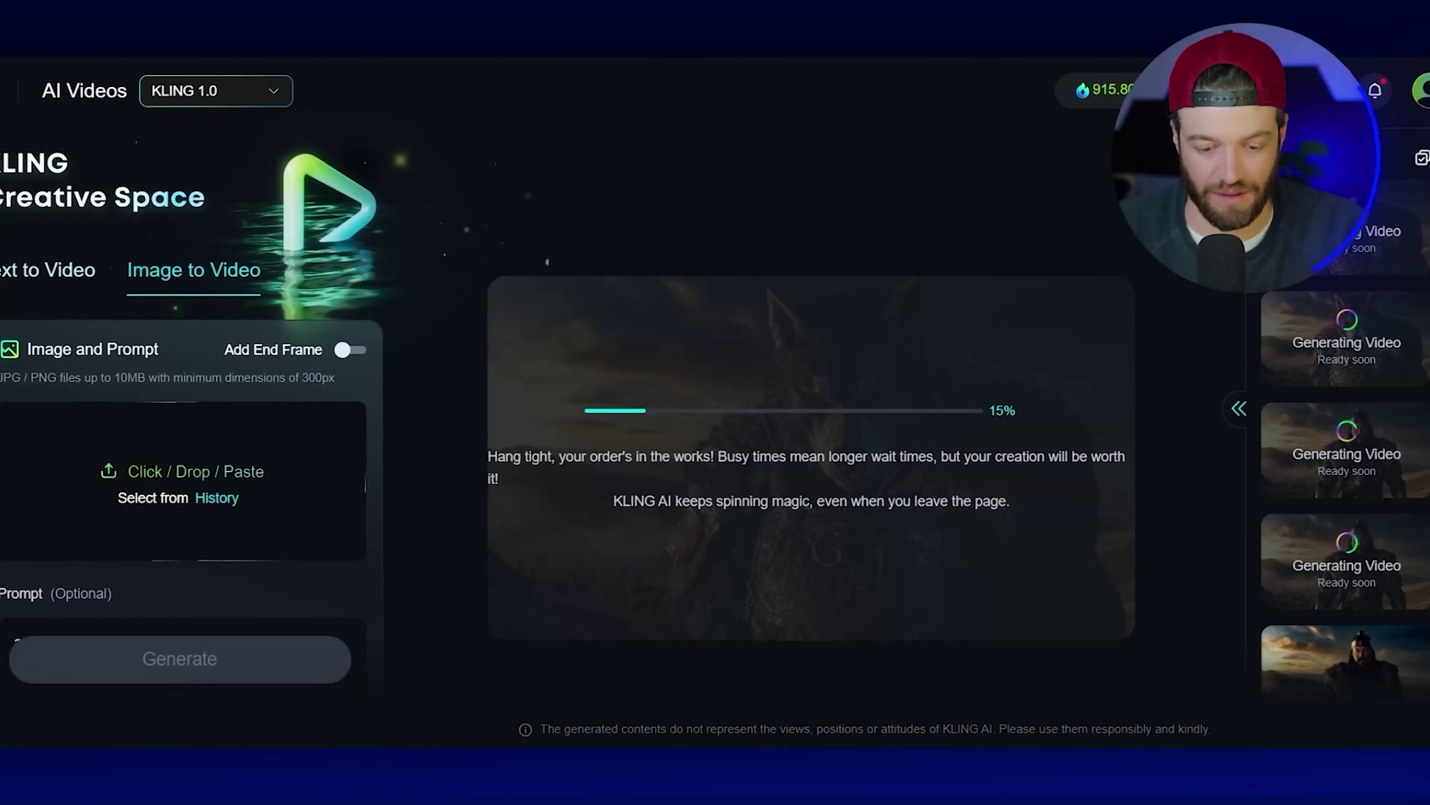
Load wolfie.jpg as the start image for another image-to-video generation without an end frame
{"action": "left_click_drag", "start_coordinate": [0, 445], "coordinate": [190, 423]}
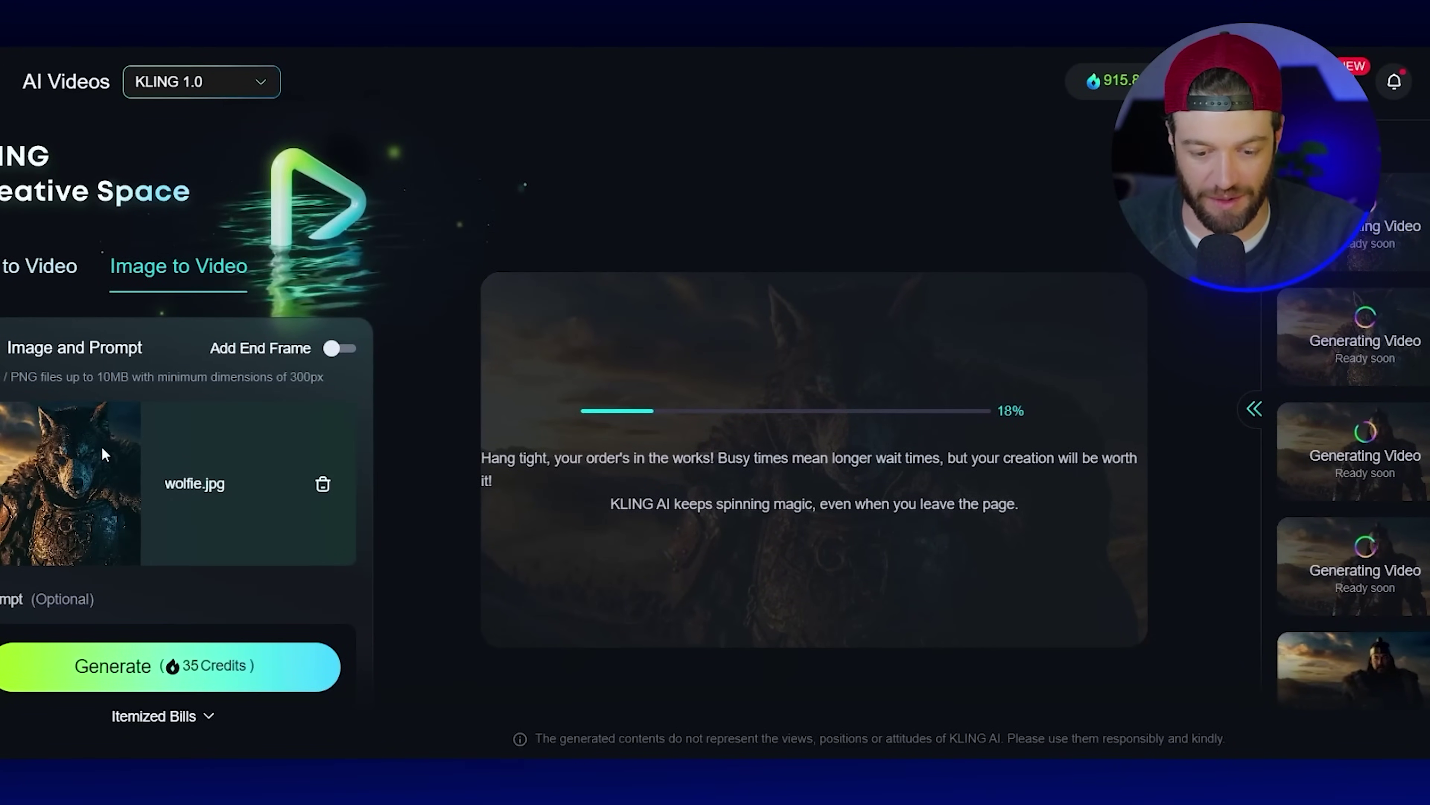
{"action": "scroll", "coordinate": [133, 495], "scroll_direction": "down", "scroll_amount": 2}
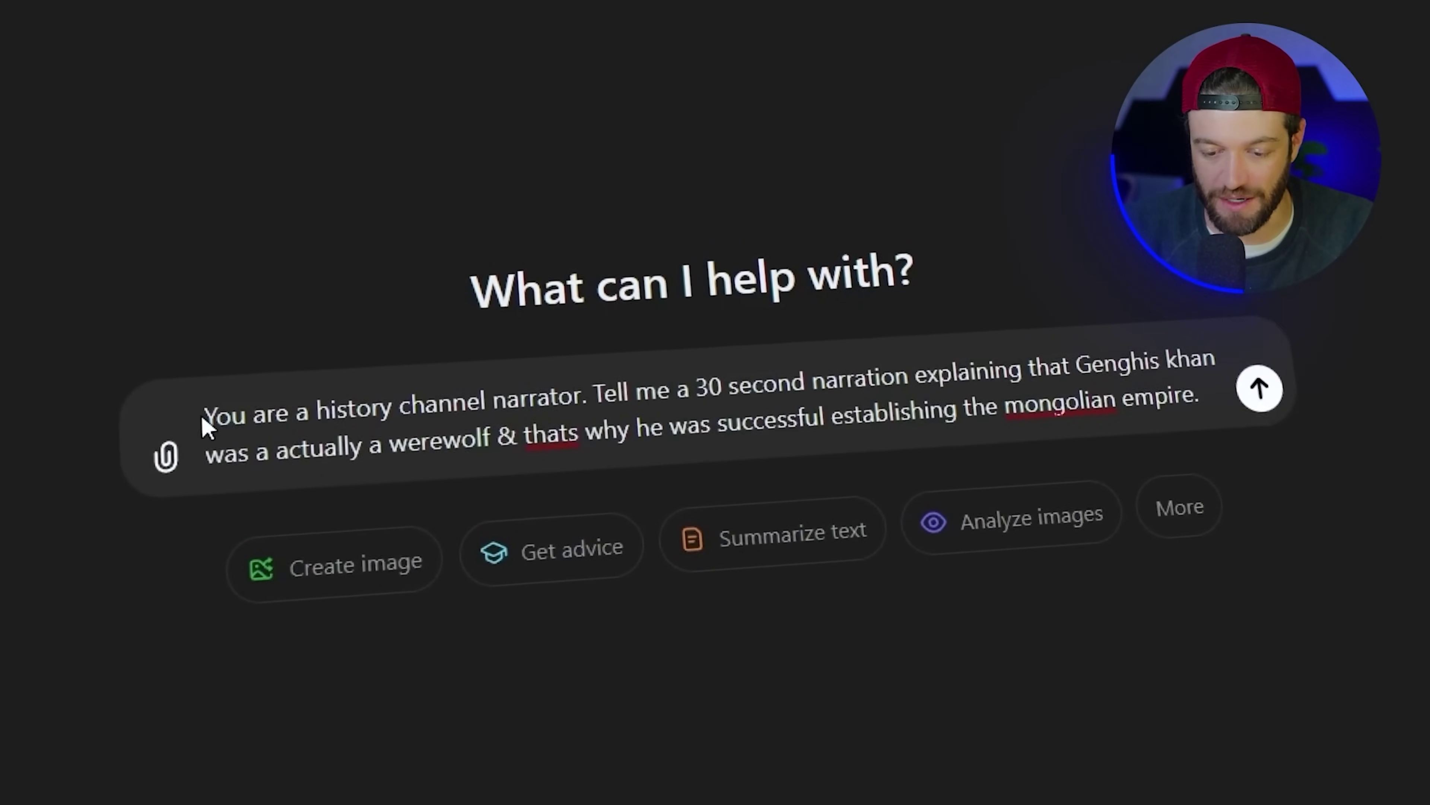
In ChatGPT, submit the prompt for a 30 second history channel narration about Genghis Khan being a werewolf, and copy the resulting script
{"action": "left_click_drag", "start_coordinate": [205, 413], "coordinate": [275, 410]}
{"action": "left_click", "coordinate": [314, 401]}
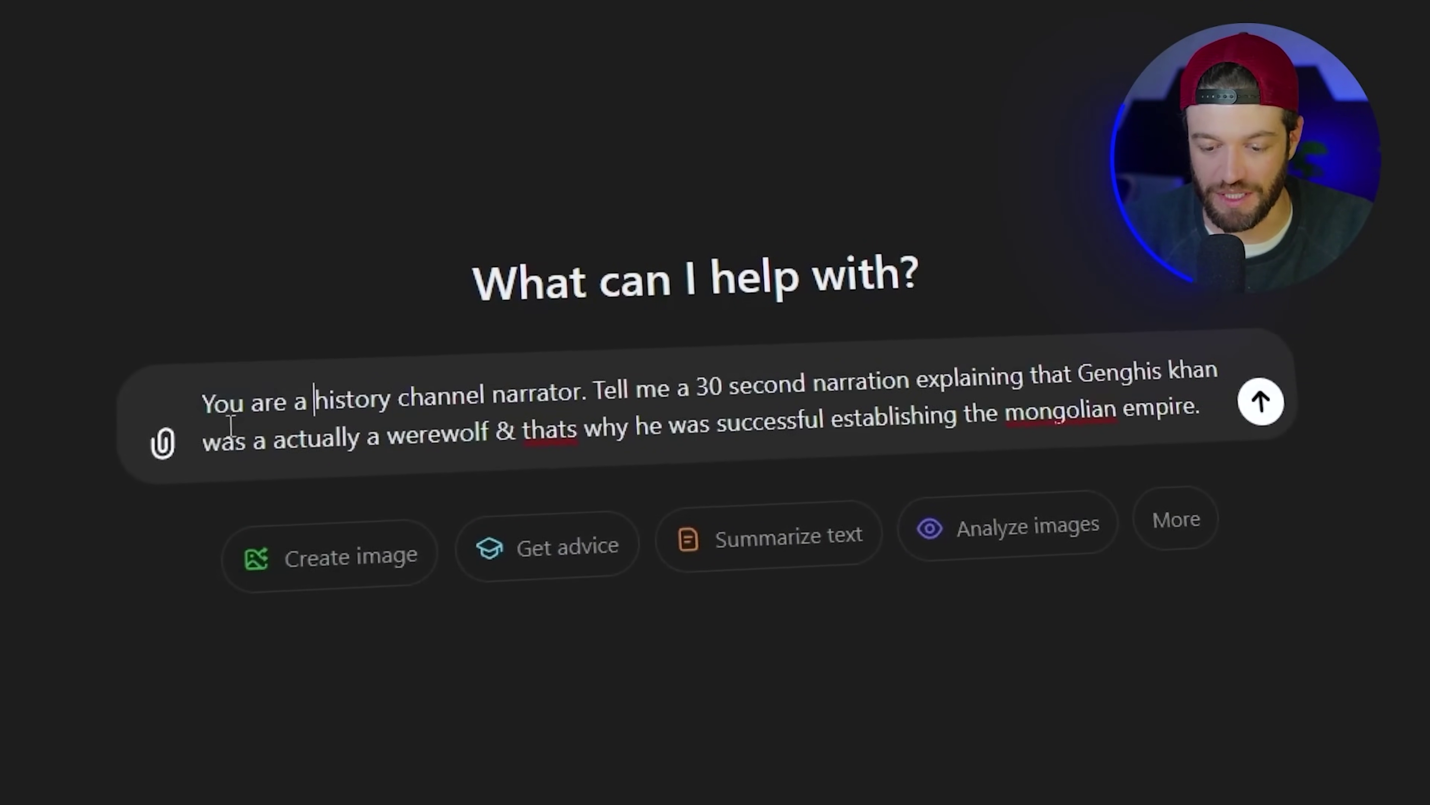
{"action": "left_click", "coordinate": [202, 402]}
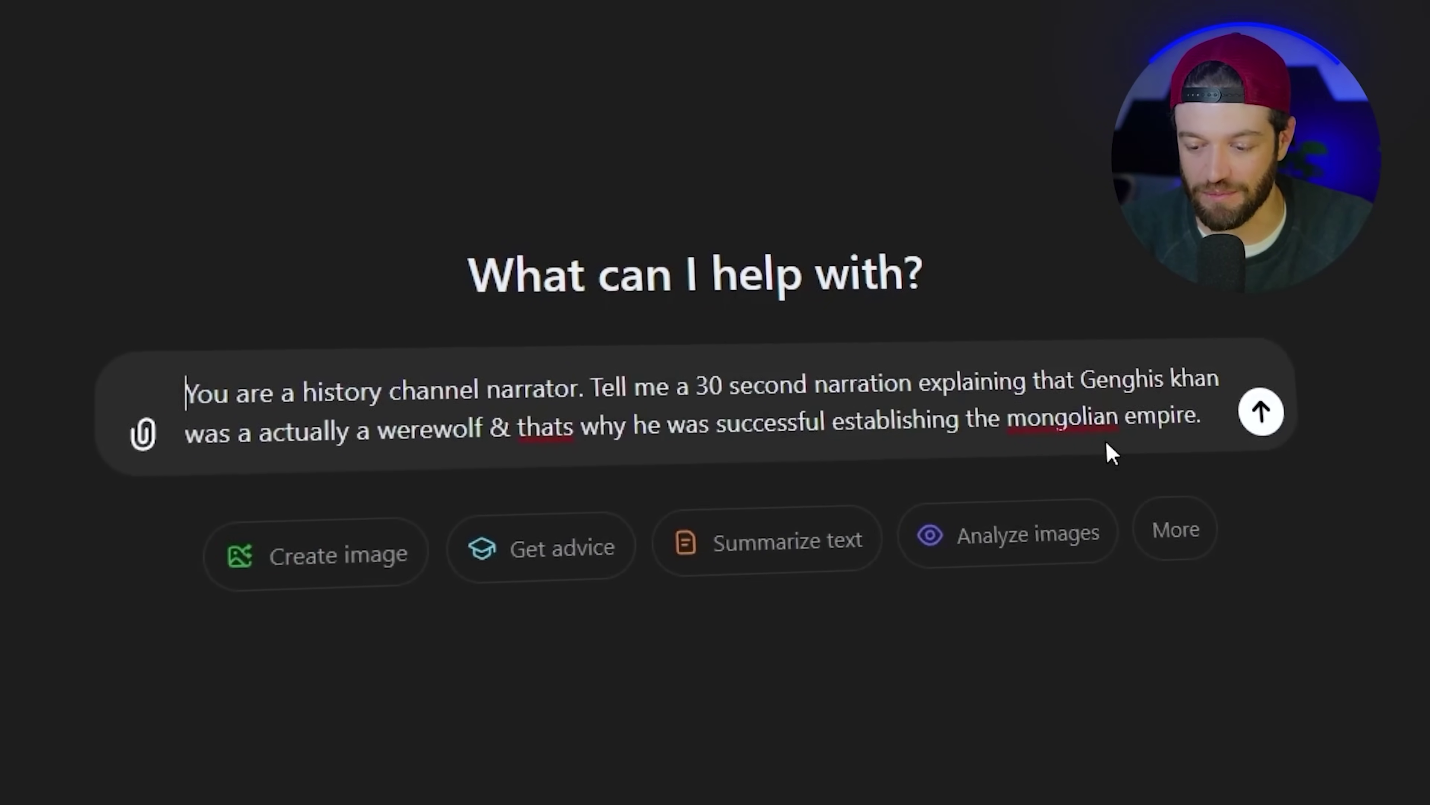
{"action": "left_click", "coordinate": [1261, 408]}
{"action": "left_click_drag", "start_coordinate": [1198, 372], "coordinate": [202, 164]}
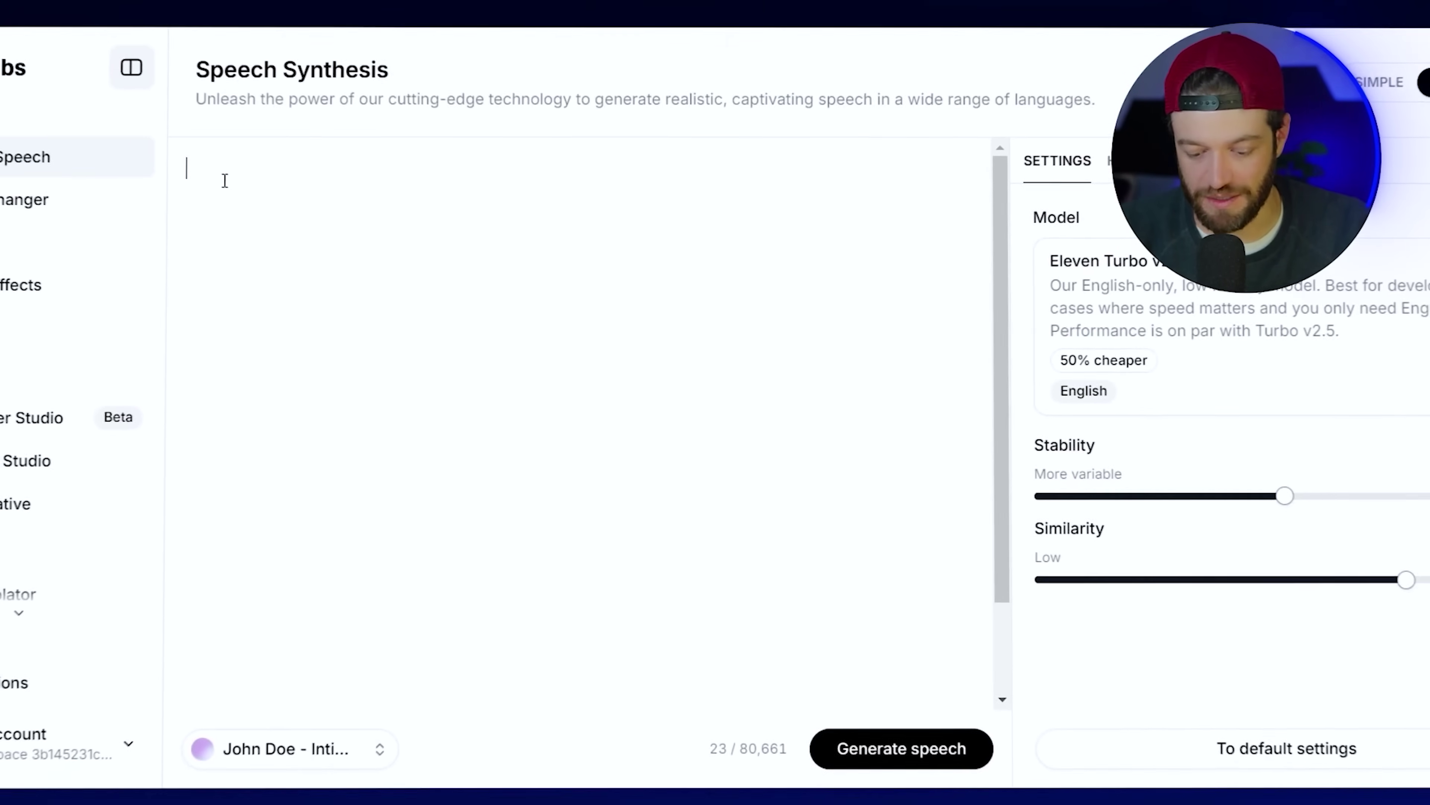
In ElevenLabs, paste the narration script into the speech text and choose the George voice for it
{"action": "key", "text": "ctrl+v"}
{"action": "left_click", "coordinate": [409, 718]}
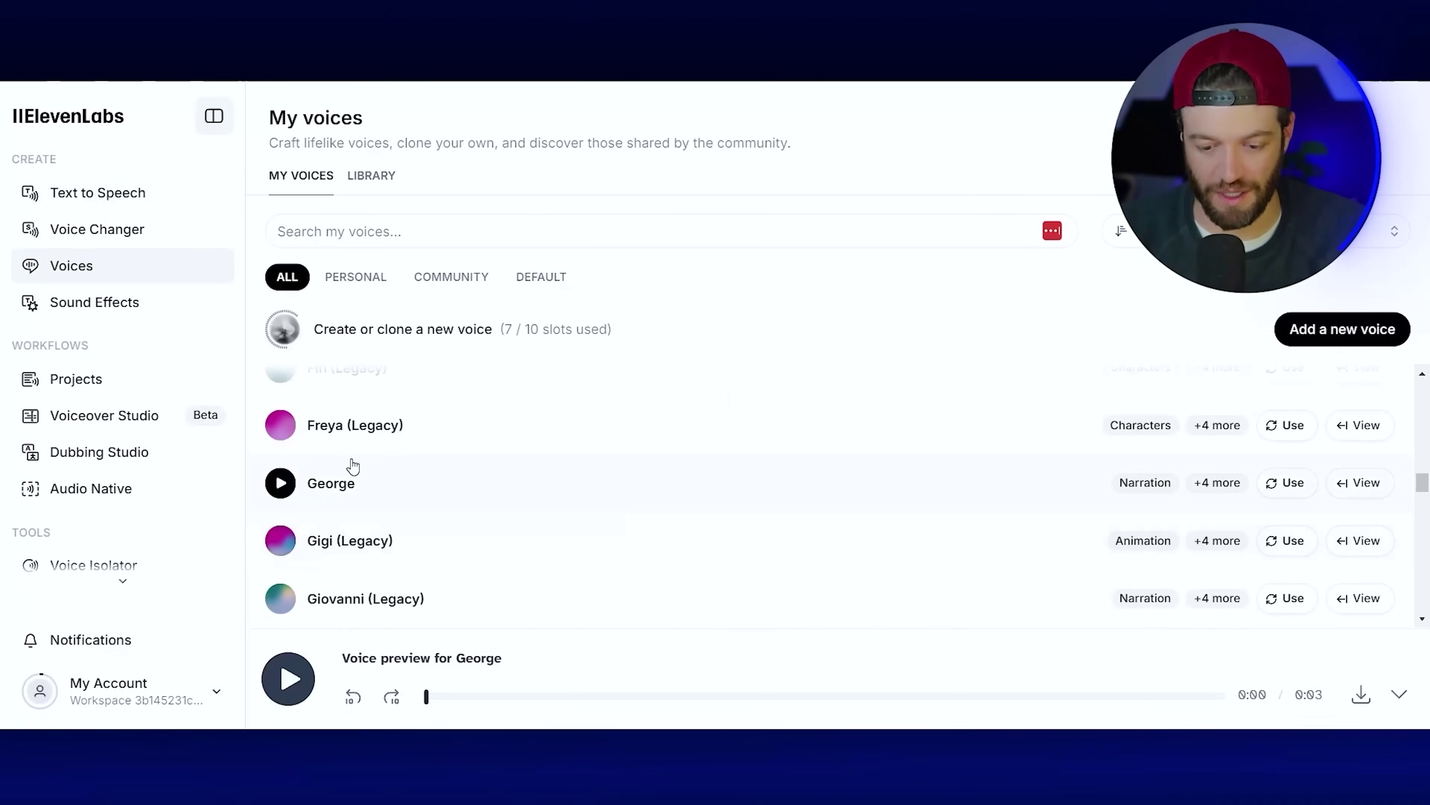
{"action": "left_click", "coordinate": [1293, 495]}
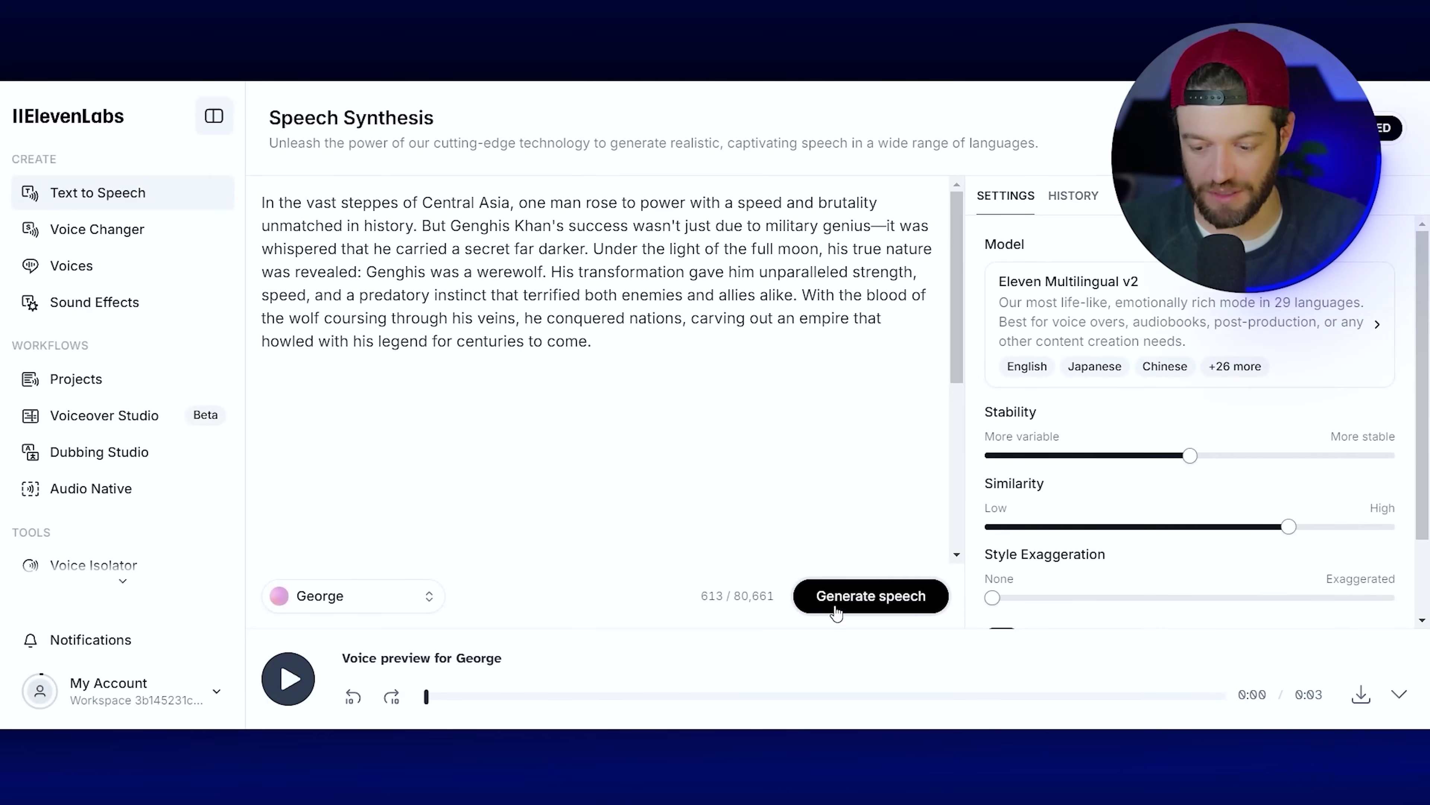
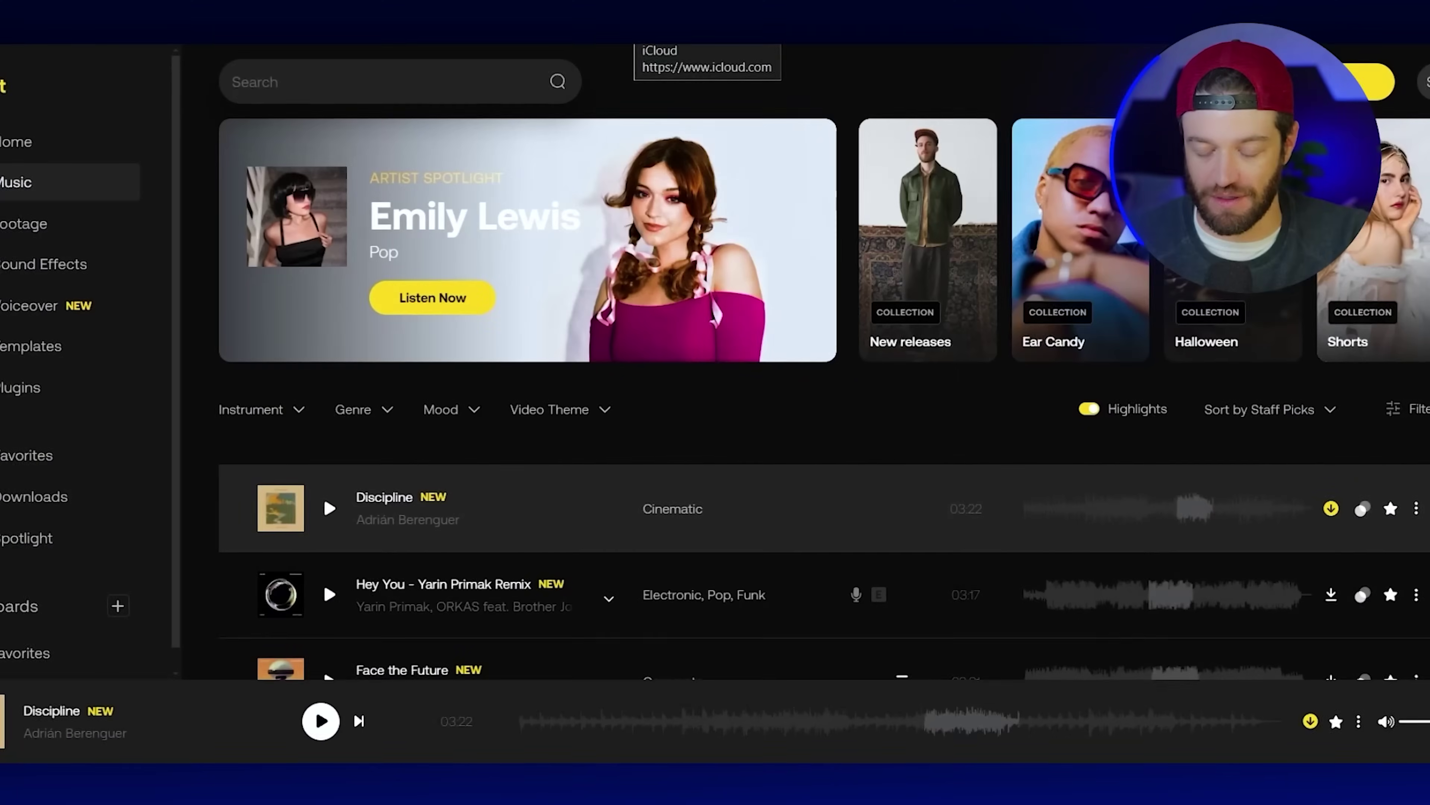
On Artlist, browse the music catalogue for tracks that could suit the video
{"action": "scroll", "coordinate": [654, 70], "scroll_direction": "down", "scroll_amount": 10}
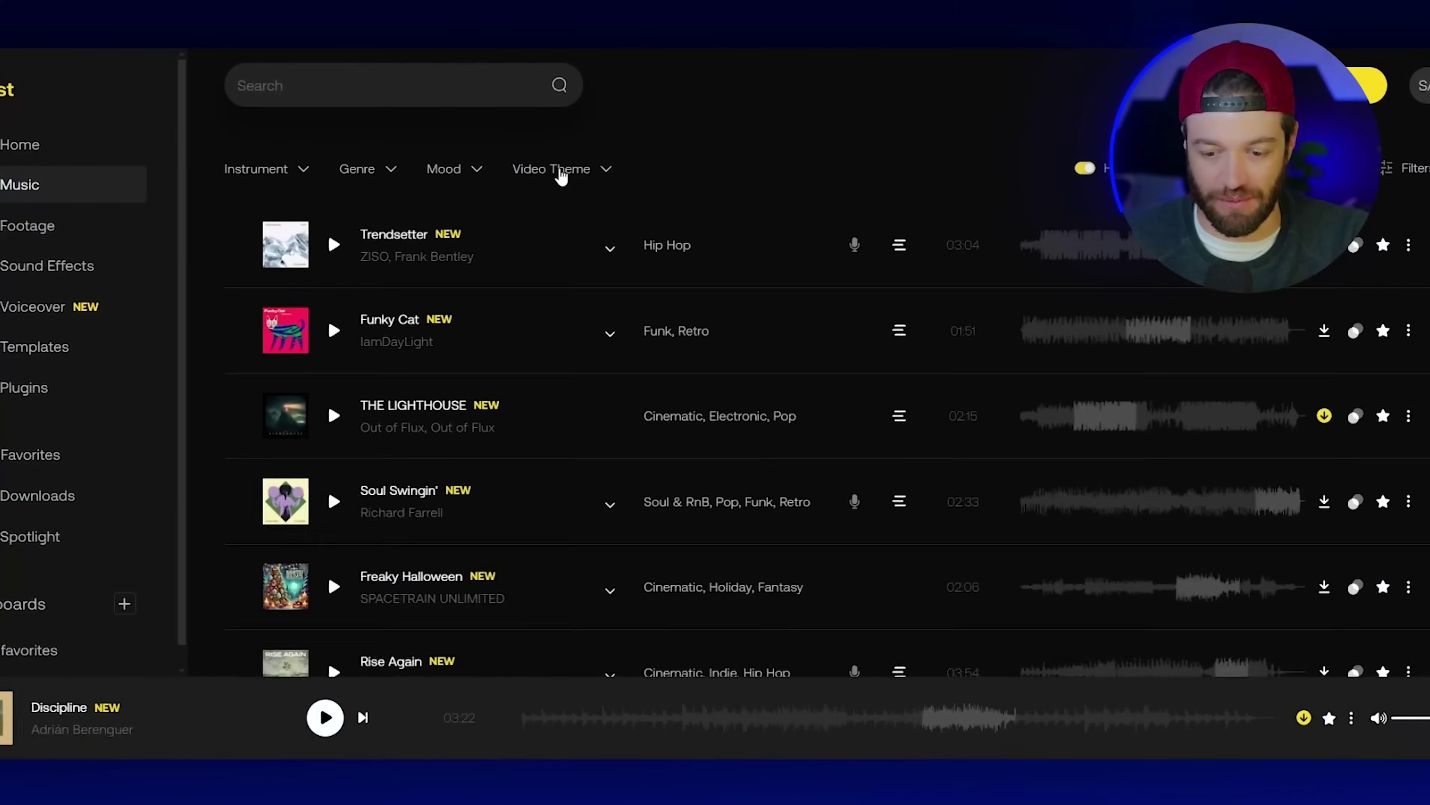
{"action": "scroll", "coordinate": [575, 367], "scroll_direction": "down", "scroll_amount": 6}
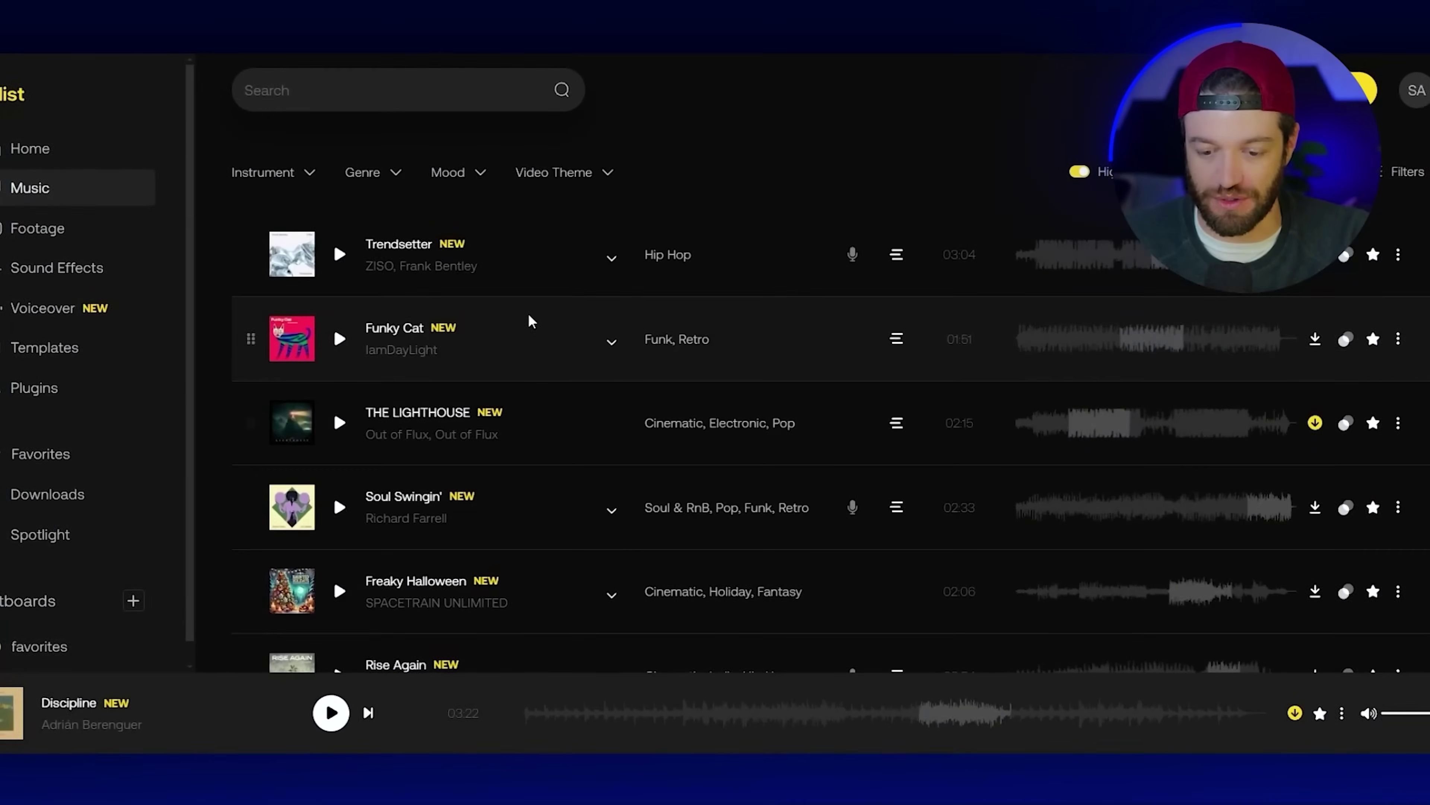
{"action": "scroll", "coordinate": [565, 304], "scroll_direction": "up", "scroll_amount": 2}
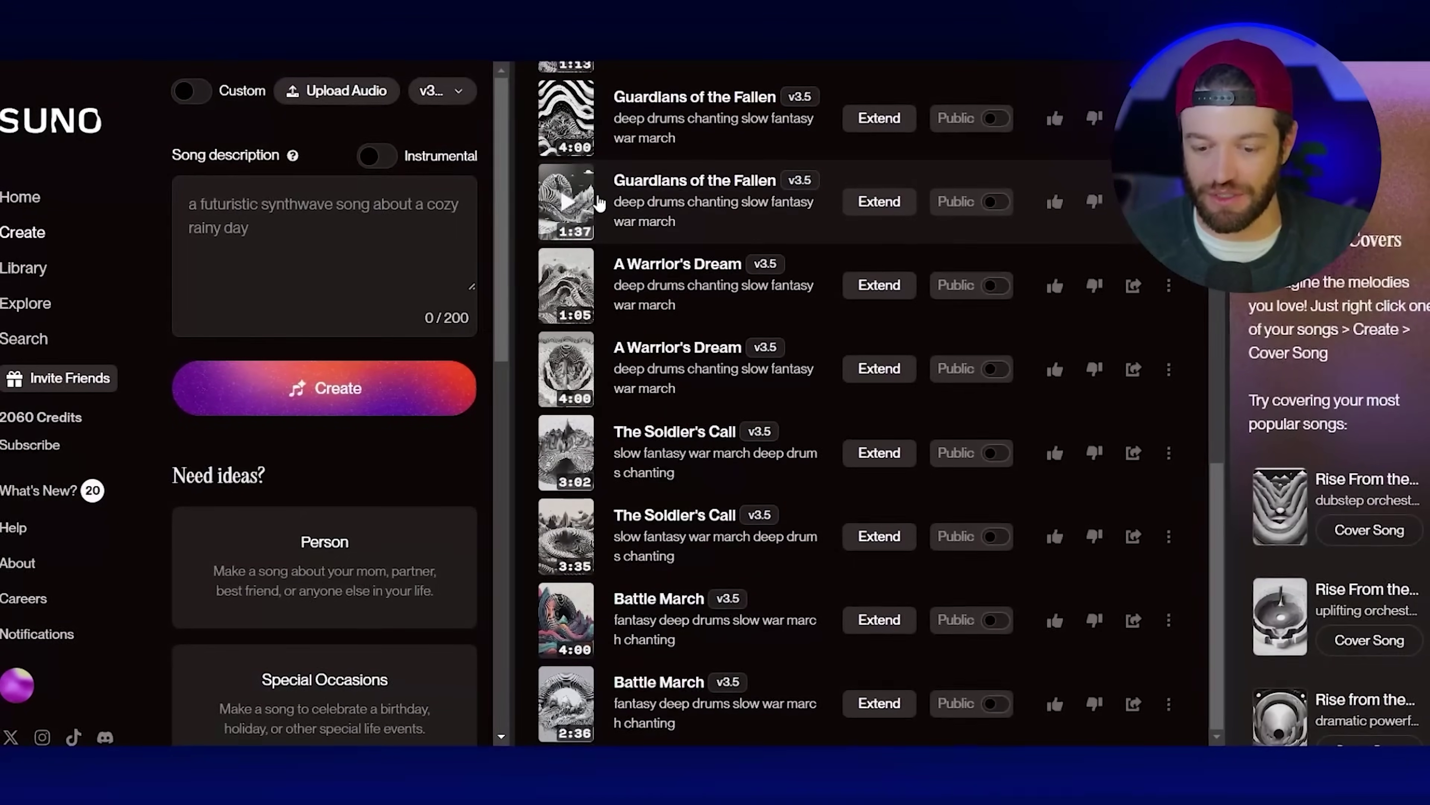
In Suno, look through the song creation form and the list of previously generated war march and orchestral songs
{"action": "scroll", "coordinate": [383, 186], "scroll_direction": "down", "scroll_amount": 5}
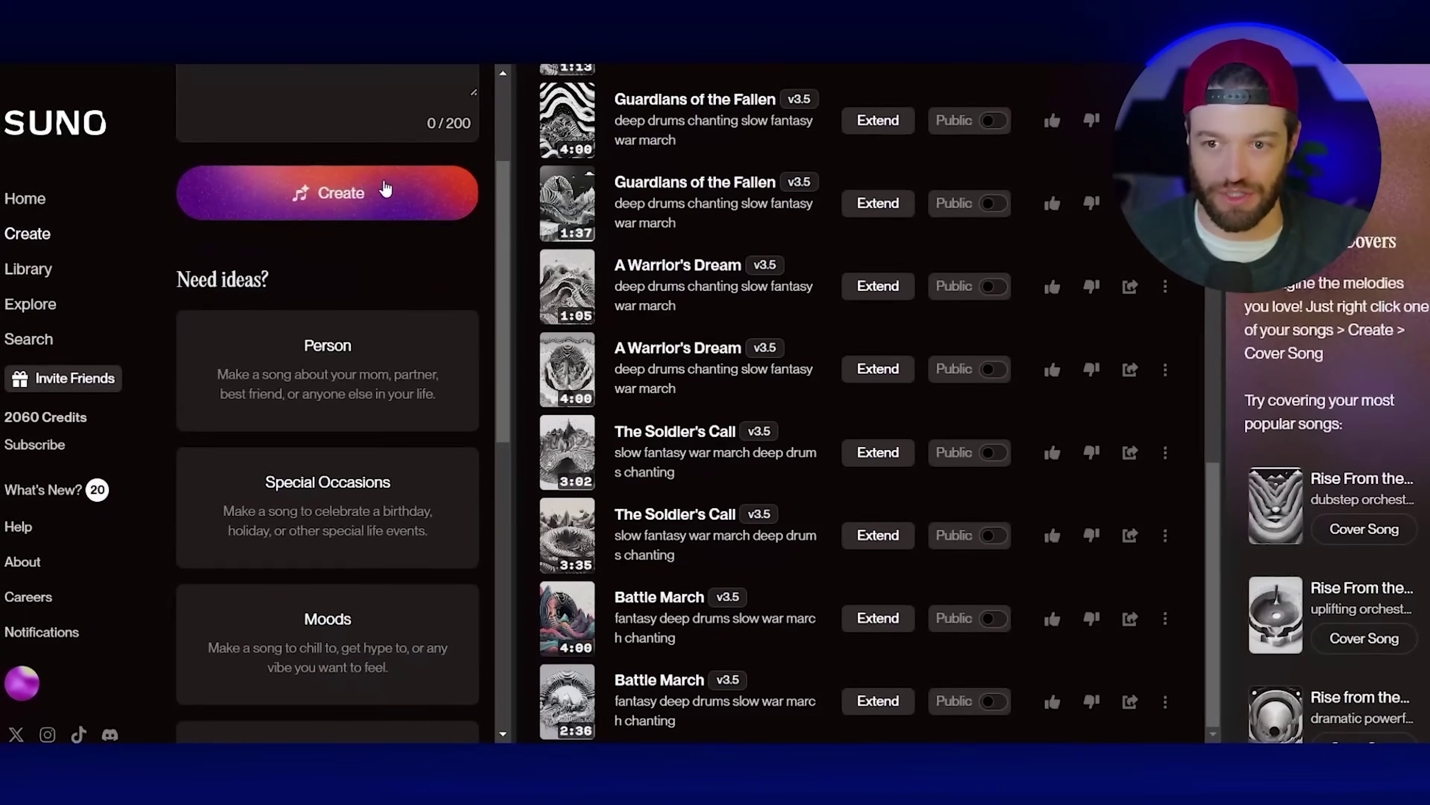
{"action": "scroll", "coordinate": [377, 217], "scroll_direction": "up", "scroll_amount": 5}
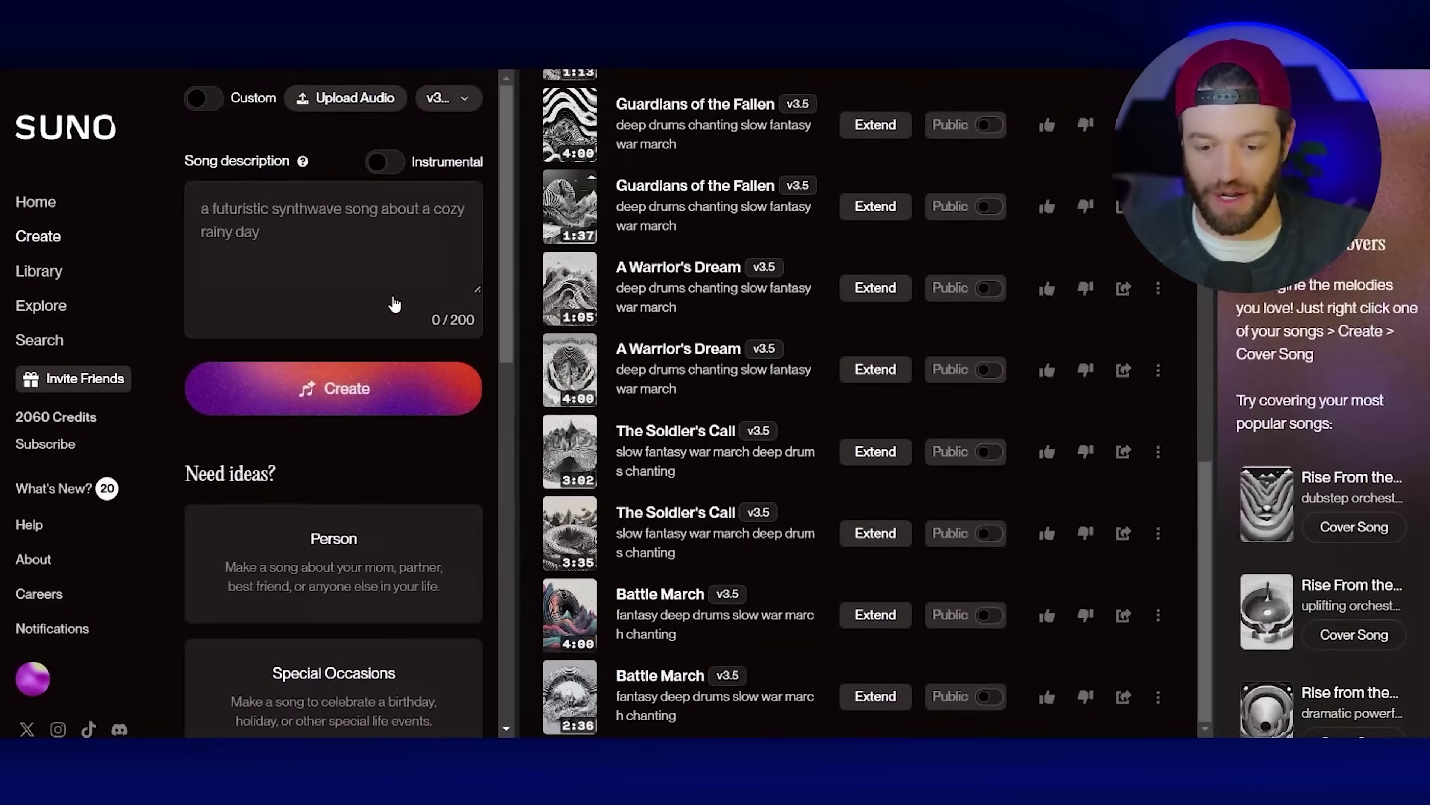
{"action": "scroll", "coordinate": [707, 191], "scroll_direction": "up", "scroll_amount": 10}
{"action": "scroll", "coordinate": [709, 193], "scroll_direction": "down", "scroll_amount": 15}
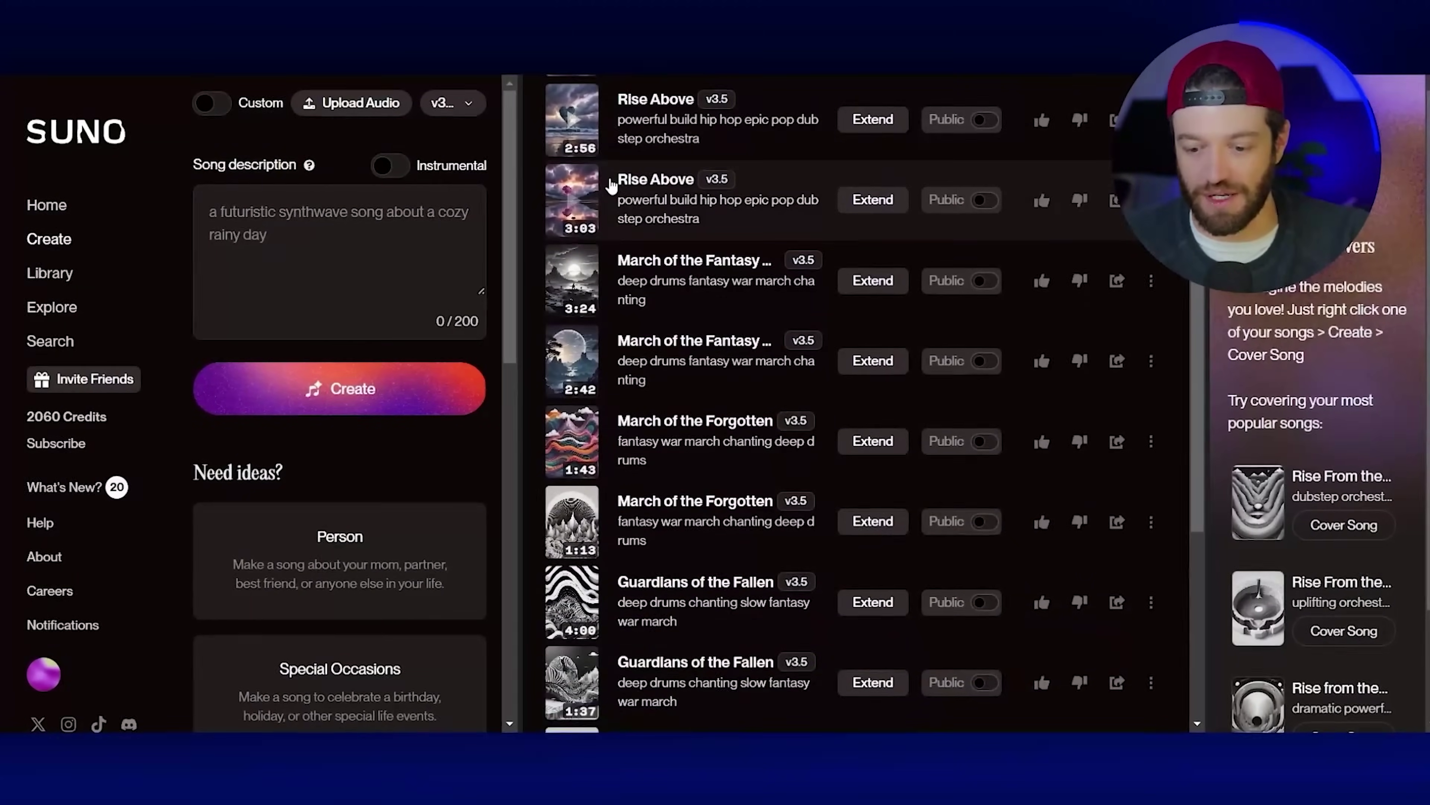
{"action": "scroll", "coordinate": [666, 185], "scroll_direction": "up", "scroll_amount": 1}
{"action": "scroll", "coordinate": [670, 229], "scroll_direction": "down", "scroll_amount": 1}
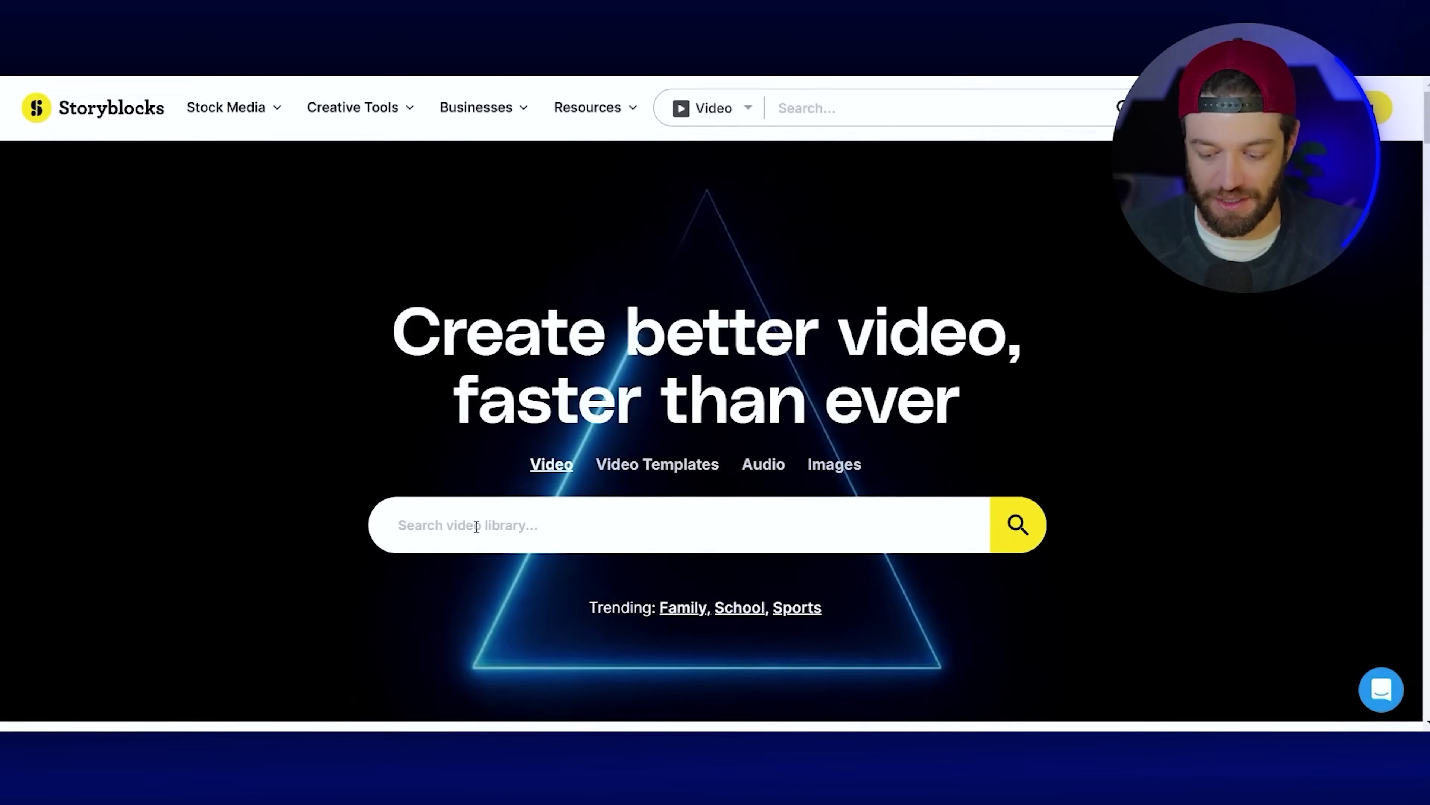
On Storyblocks, search the video library for "particles" and download the dark holiday background clip with coloured glowing particles
{"action": "left_click", "coordinate": [475, 527]}
{"action": "type", "text": "particles"}
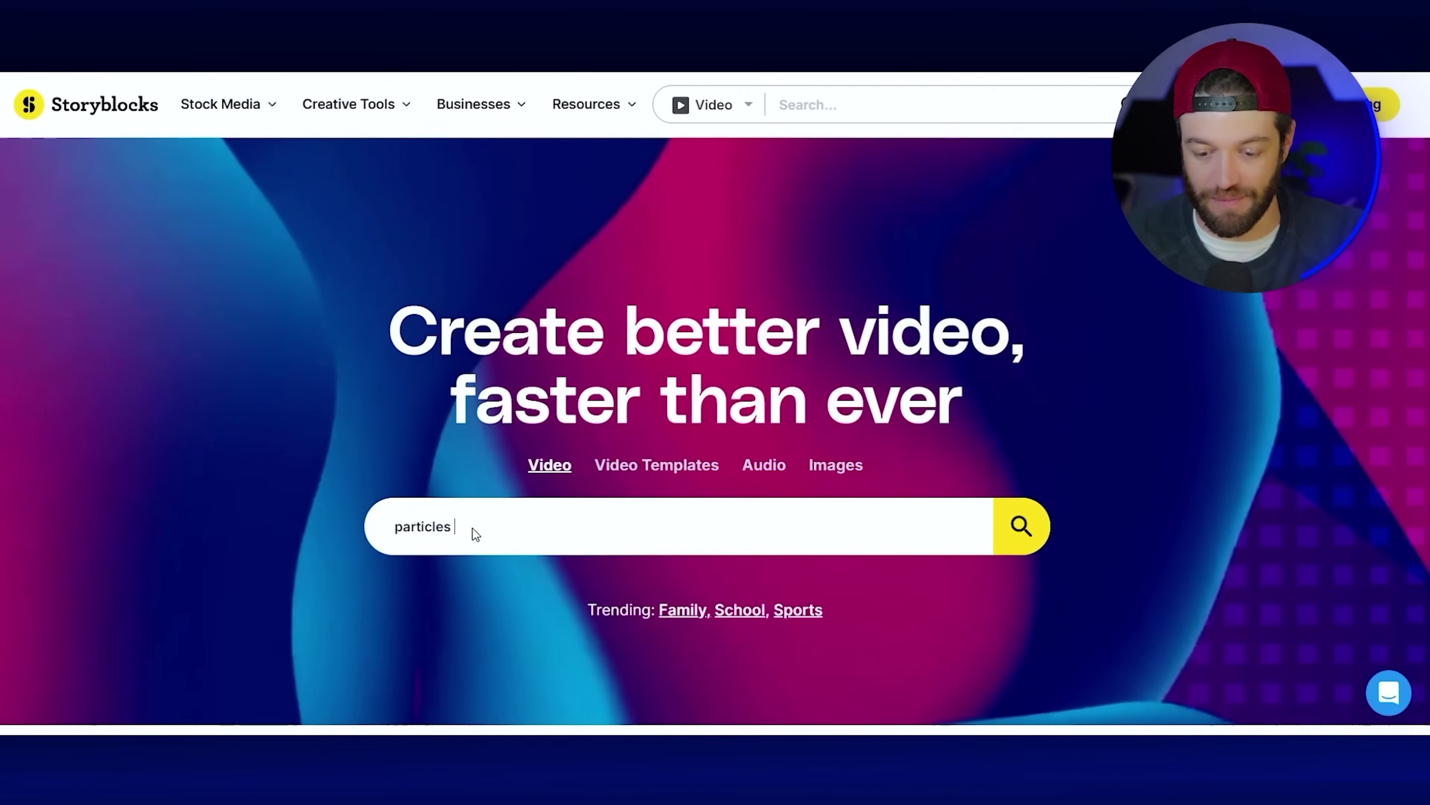
{"action": "key", "text": "Return"}
{"action": "scroll", "coordinate": [467, 339], "scroll_direction": "down", "scroll_amount": 2}
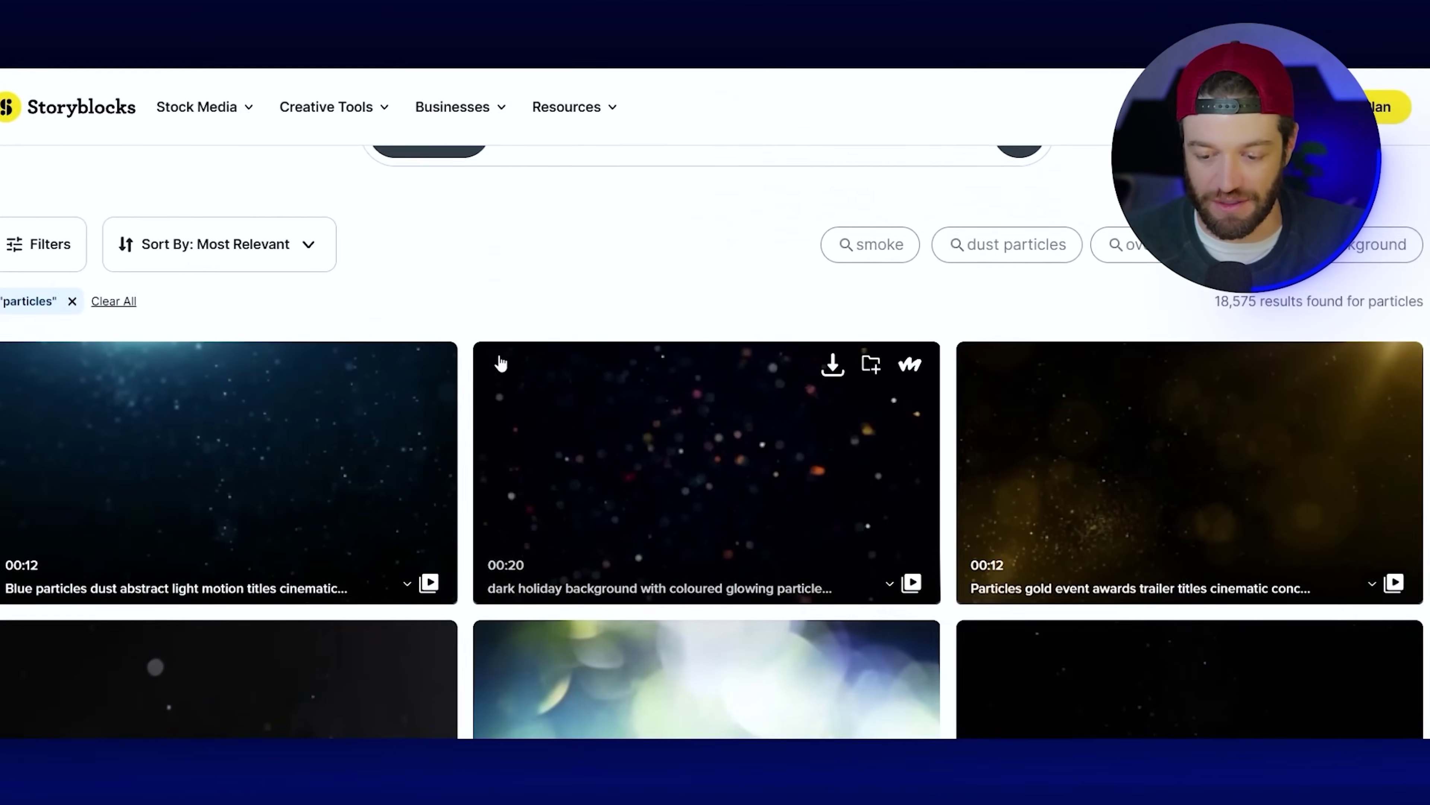
{"action": "scroll", "coordinate": [262, 426], "scroll_direction": "down", "scroll_amount": 2}
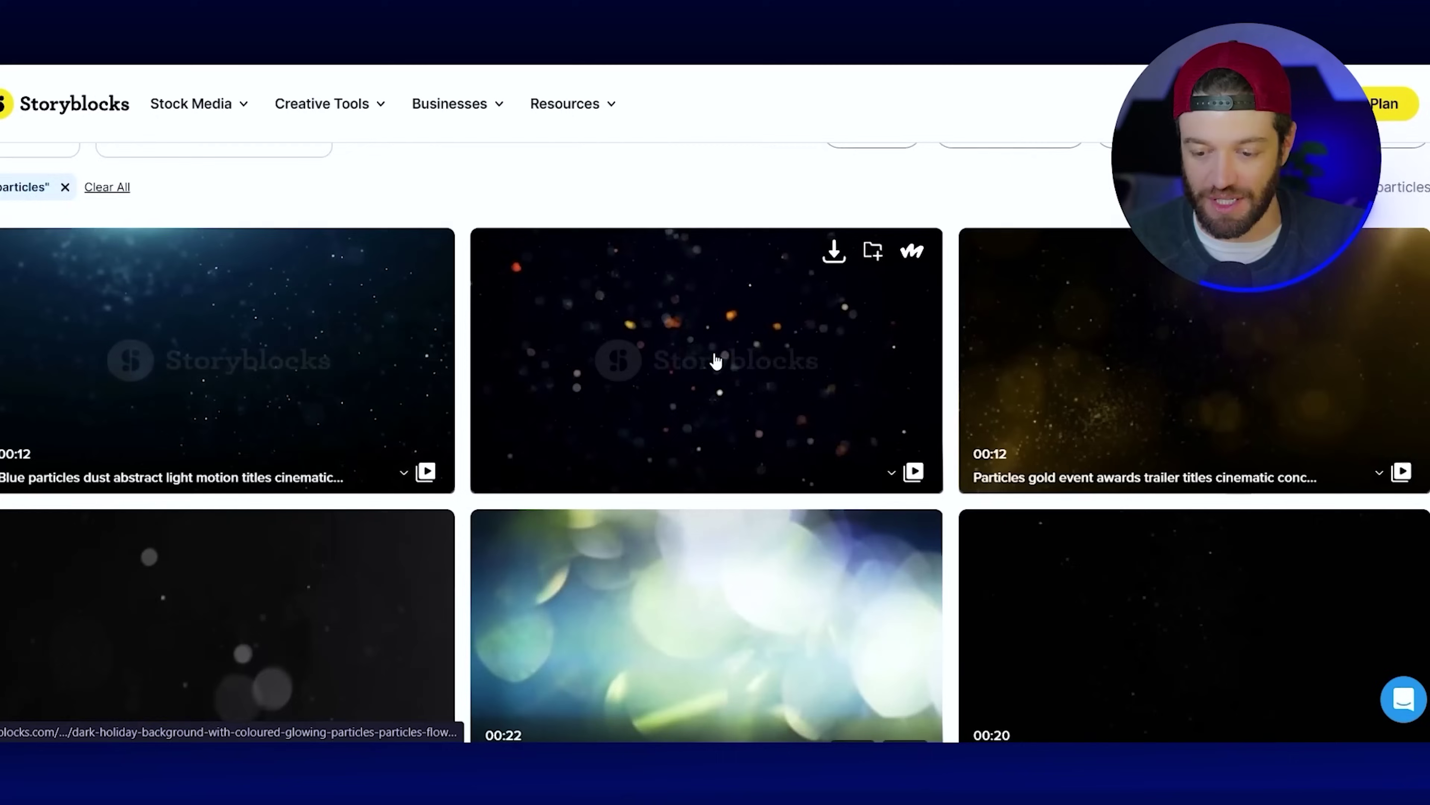
{"action": "scroll", "coordinate": [715, 361], "scroll_direction": "down", "scroll_amount": 1}
{"action": "scroll", "coordinate": [929, 290], "scroll_direction": "up", "scroll_amount": 2}
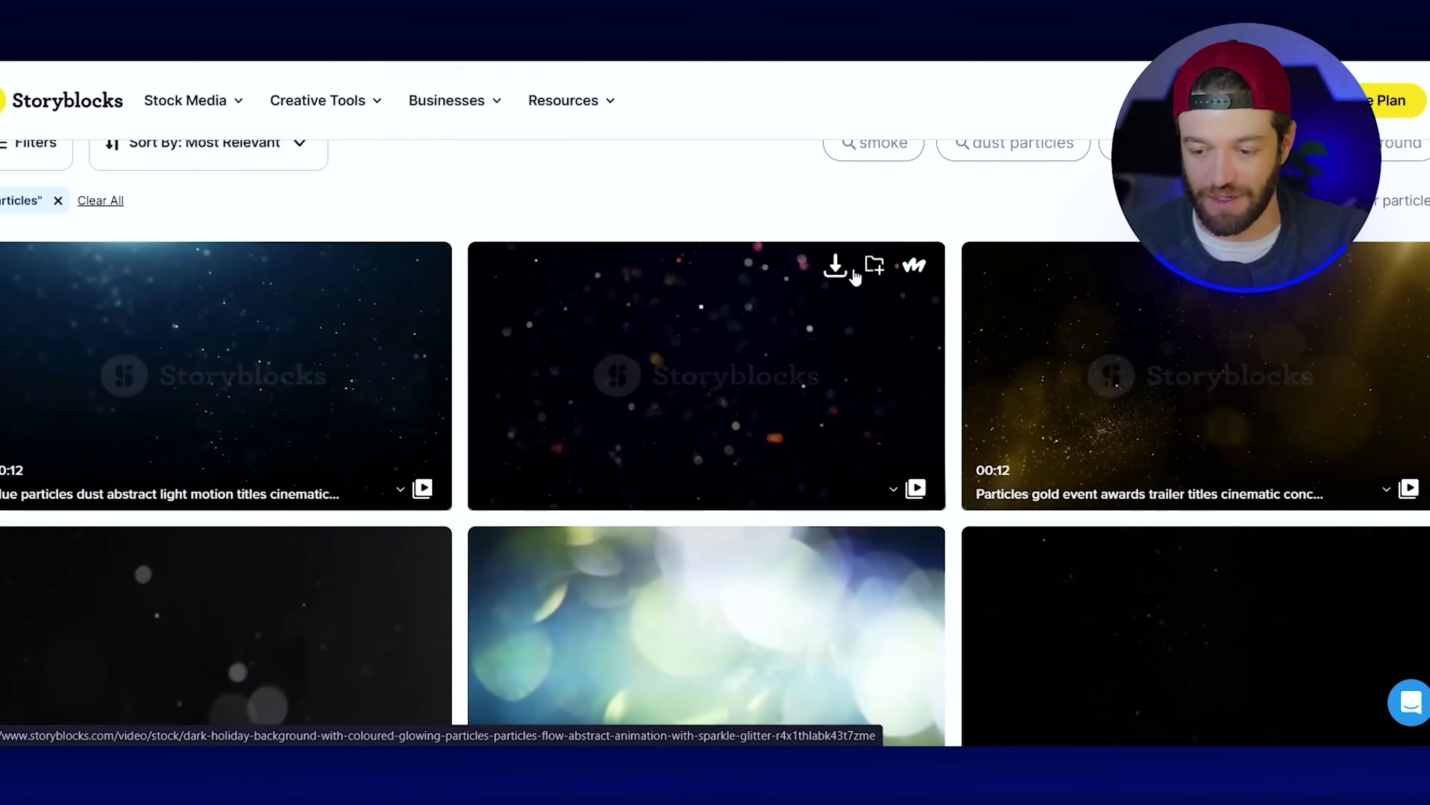
{"action": "left_click", "coordinate": [836, 266]}
{"action": "left_click", "coordinate": [487, 336]}
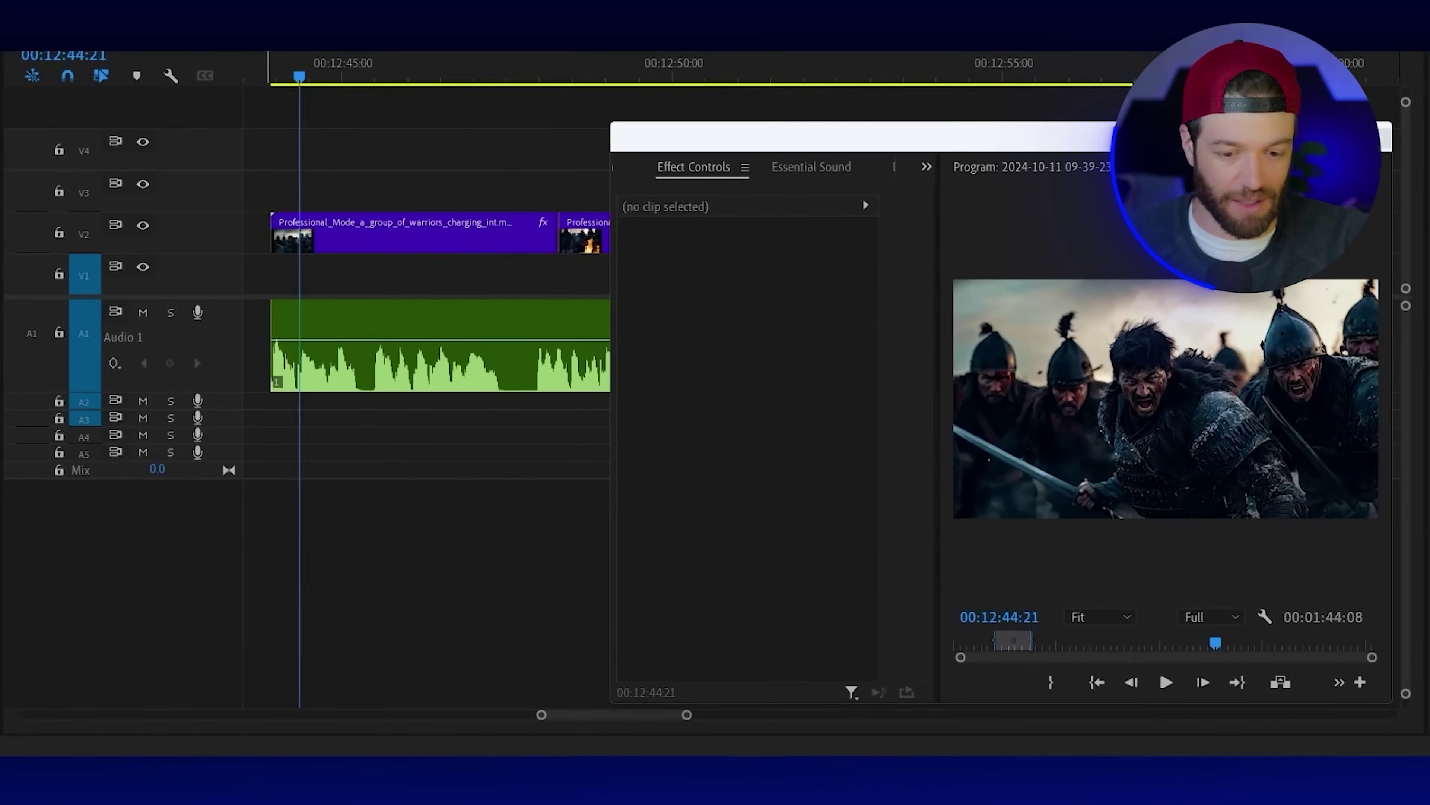
In Premiere Pro, place the particles clip on V3 above the charging-warriors clip, enlarge the program preview and play it
{"action": "left_click_drag", "start_coordinate": [863, 198], "coordinate": [270, 190]}
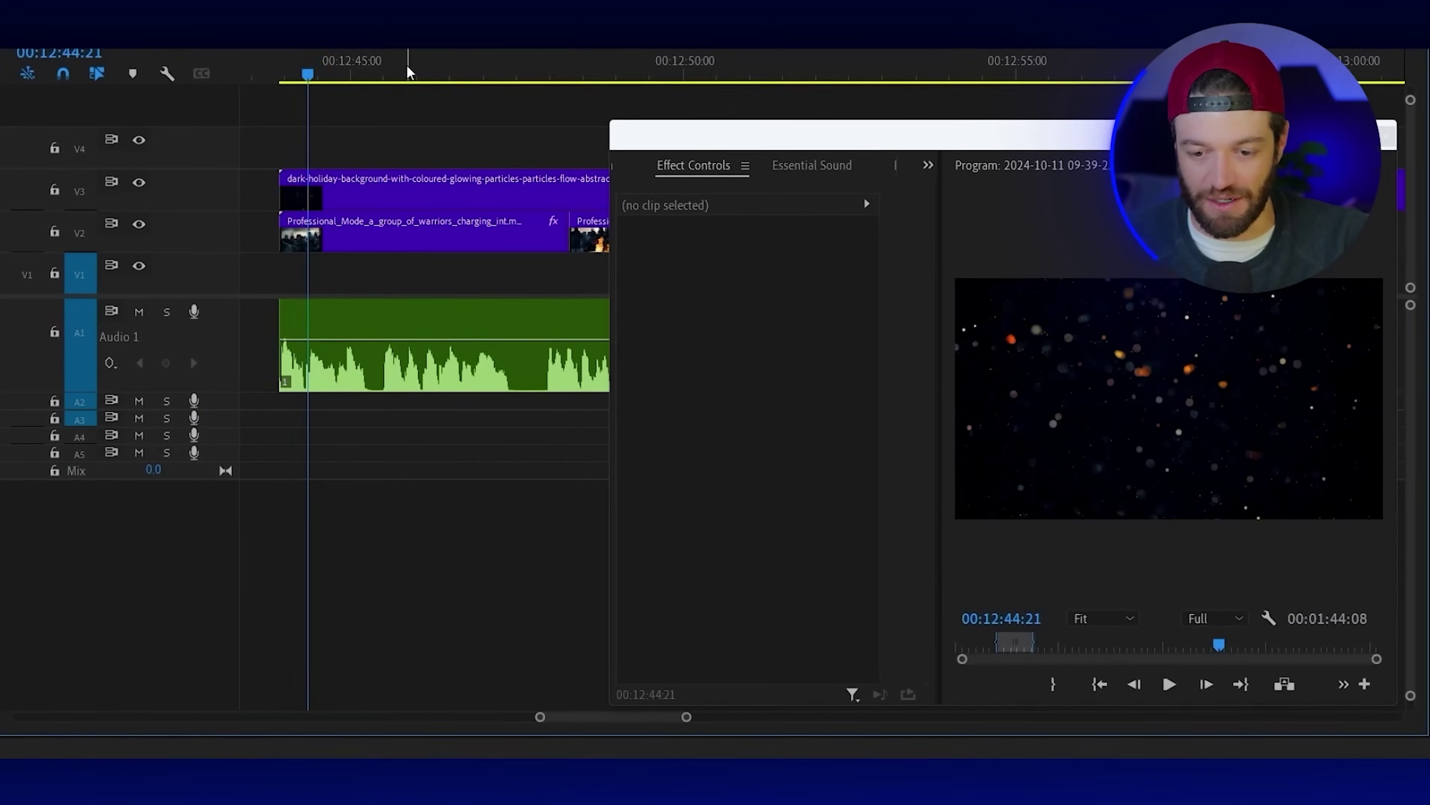
{"action": "left_click_drag", "start_coordinate": [940, 366], "coordinate": [795, 366]}
{"action": "left_click", "coordinate": [1092, 682]}
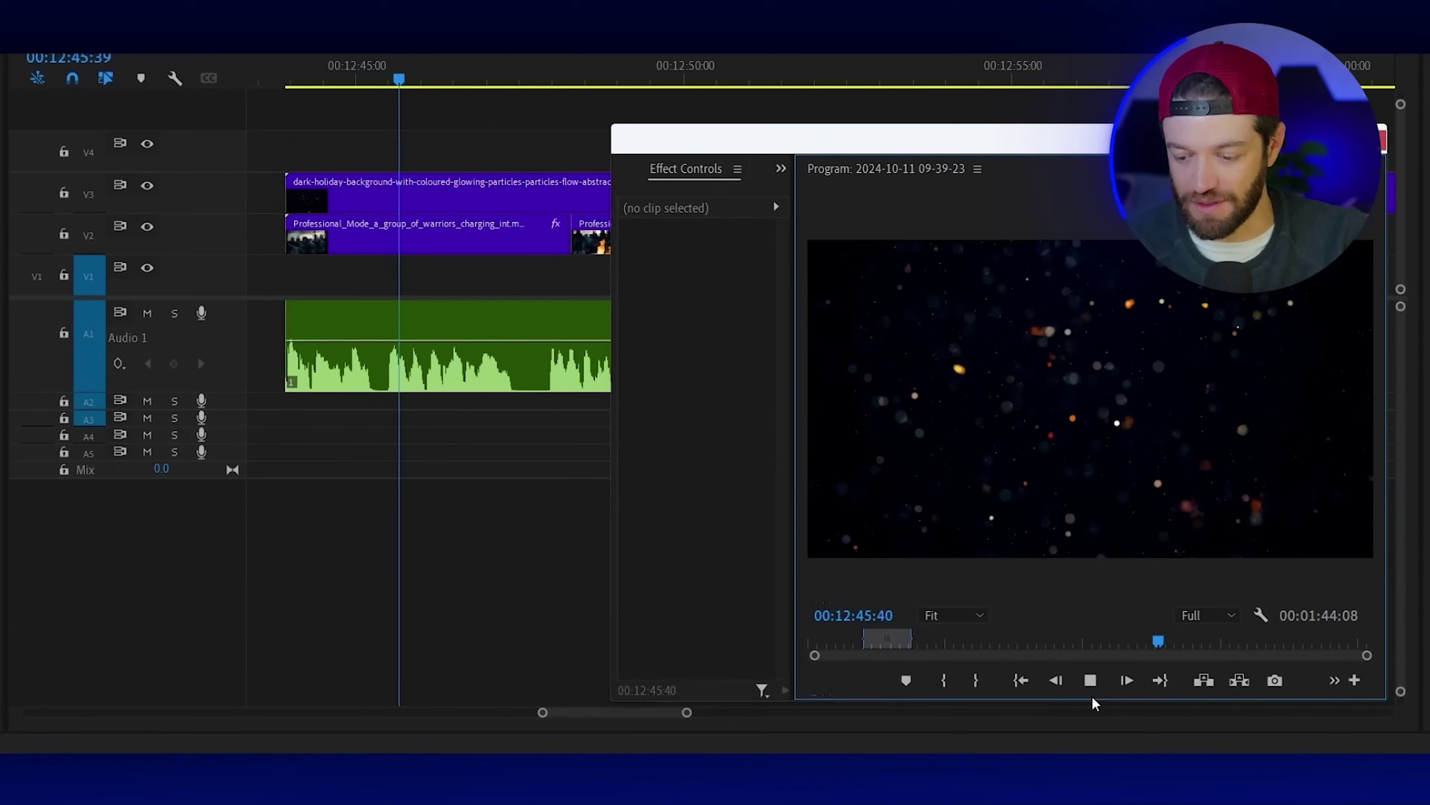
Set the blend mode of the particles clip on V3 to Screen and play the combined footage
{"action": "left_click", "coordinate": [1091, 681]}
{"action": "left_click_drag", "start_coordinate": [790, 361], "coordinate": [923, 354]}
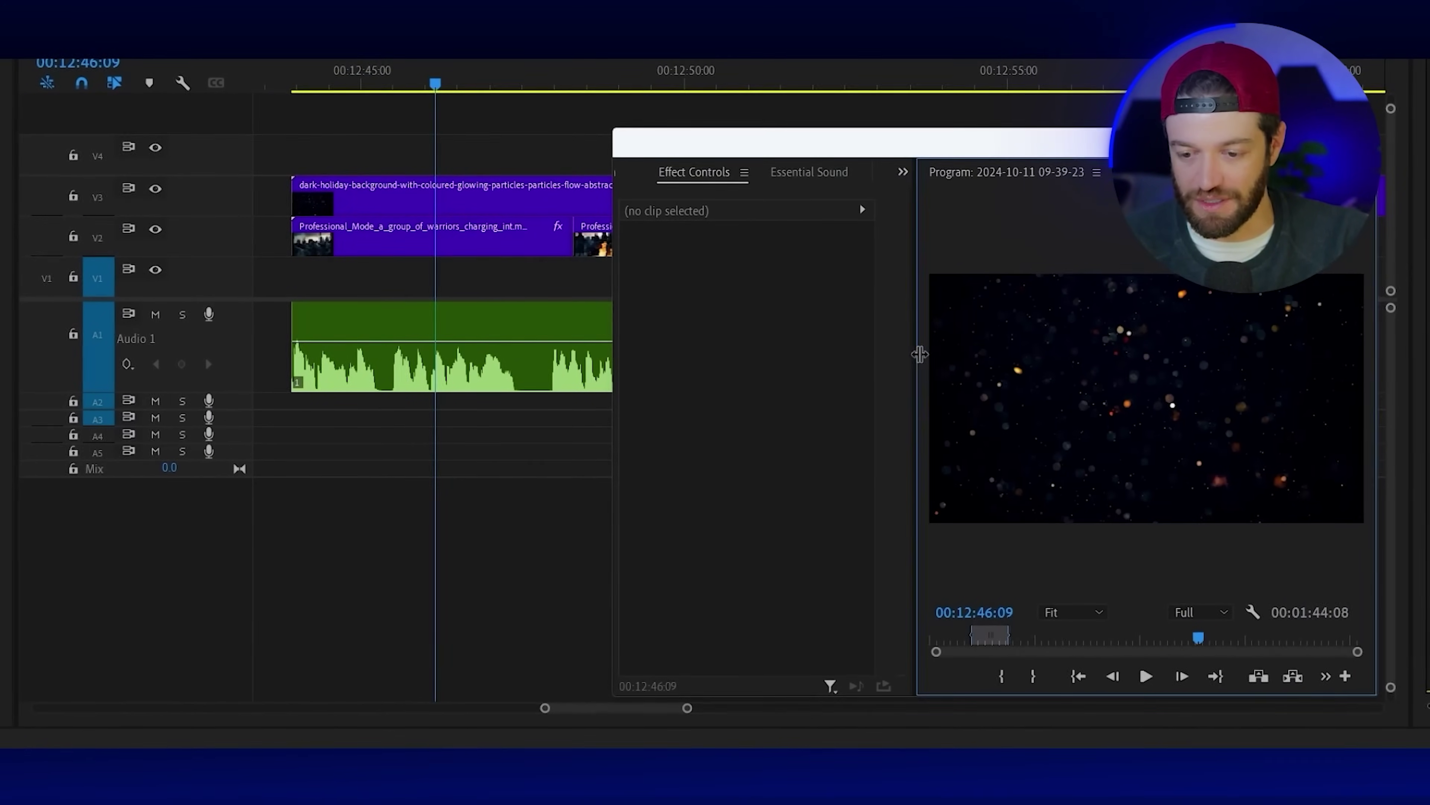
{"action": "left_click", "coordinate": [511, 189]}
{"action": "left_click", "coordinate": [903, 171]}
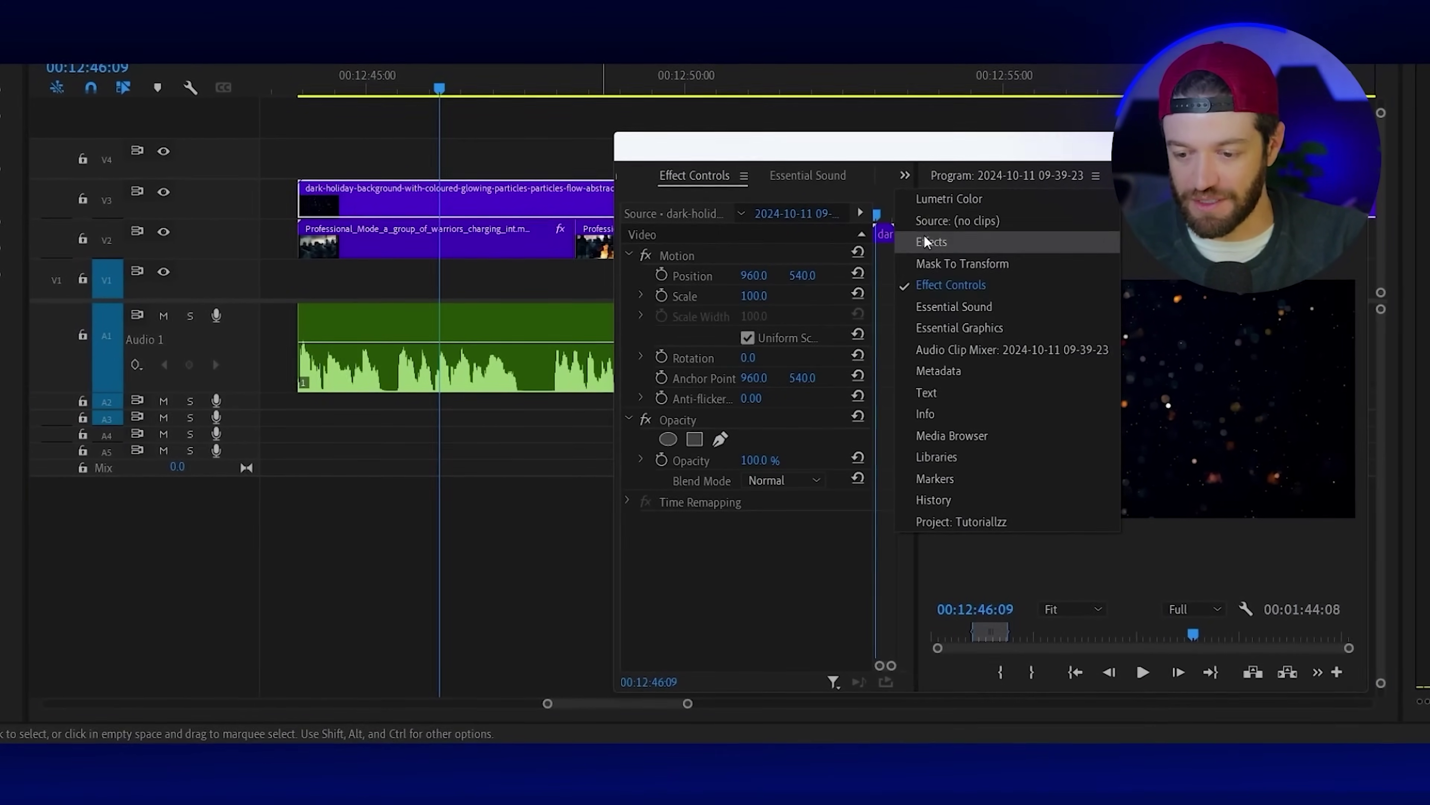
{"action": "left_click", "coordinate": [951, 285]}
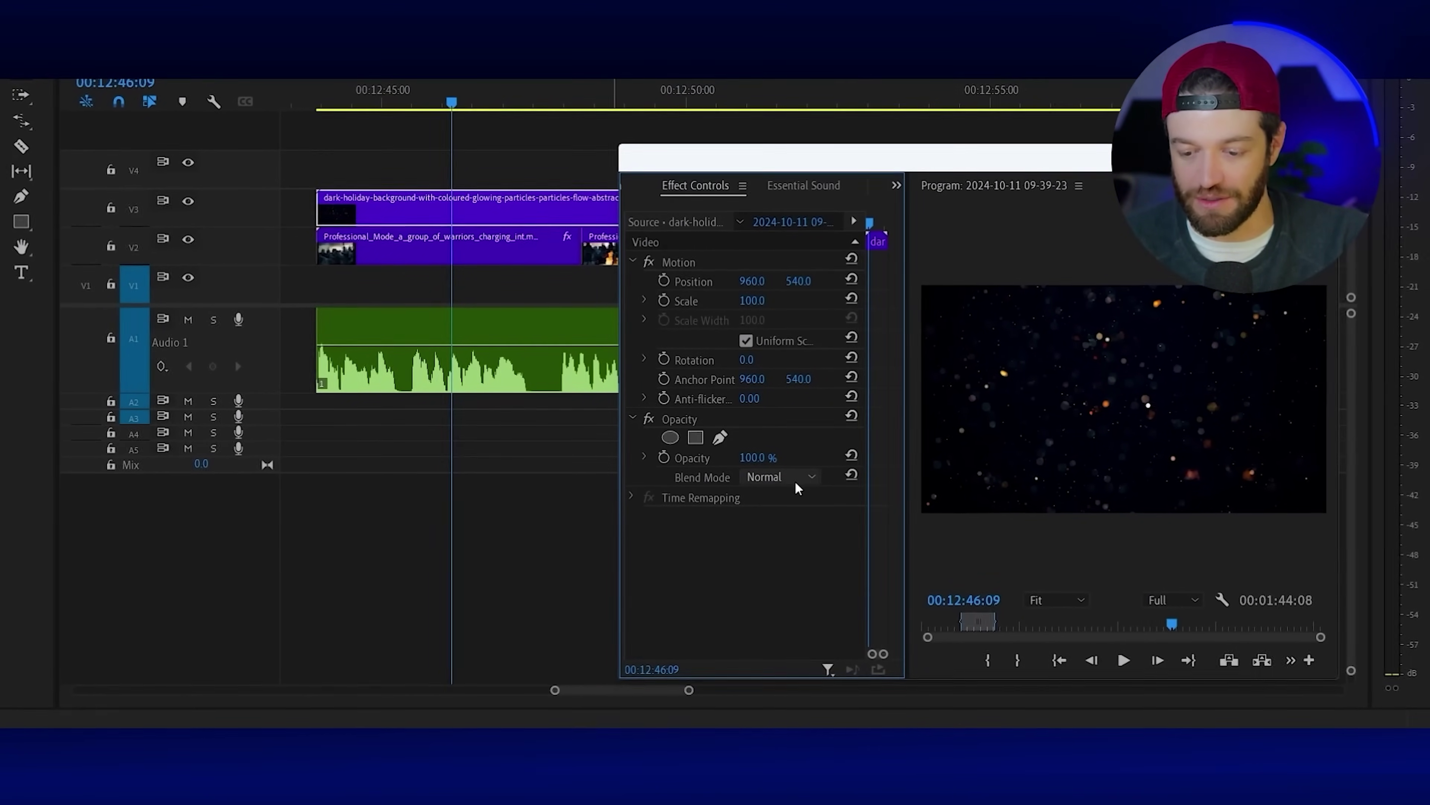
{"action": "left_click", "coordinate": [812, 478]}
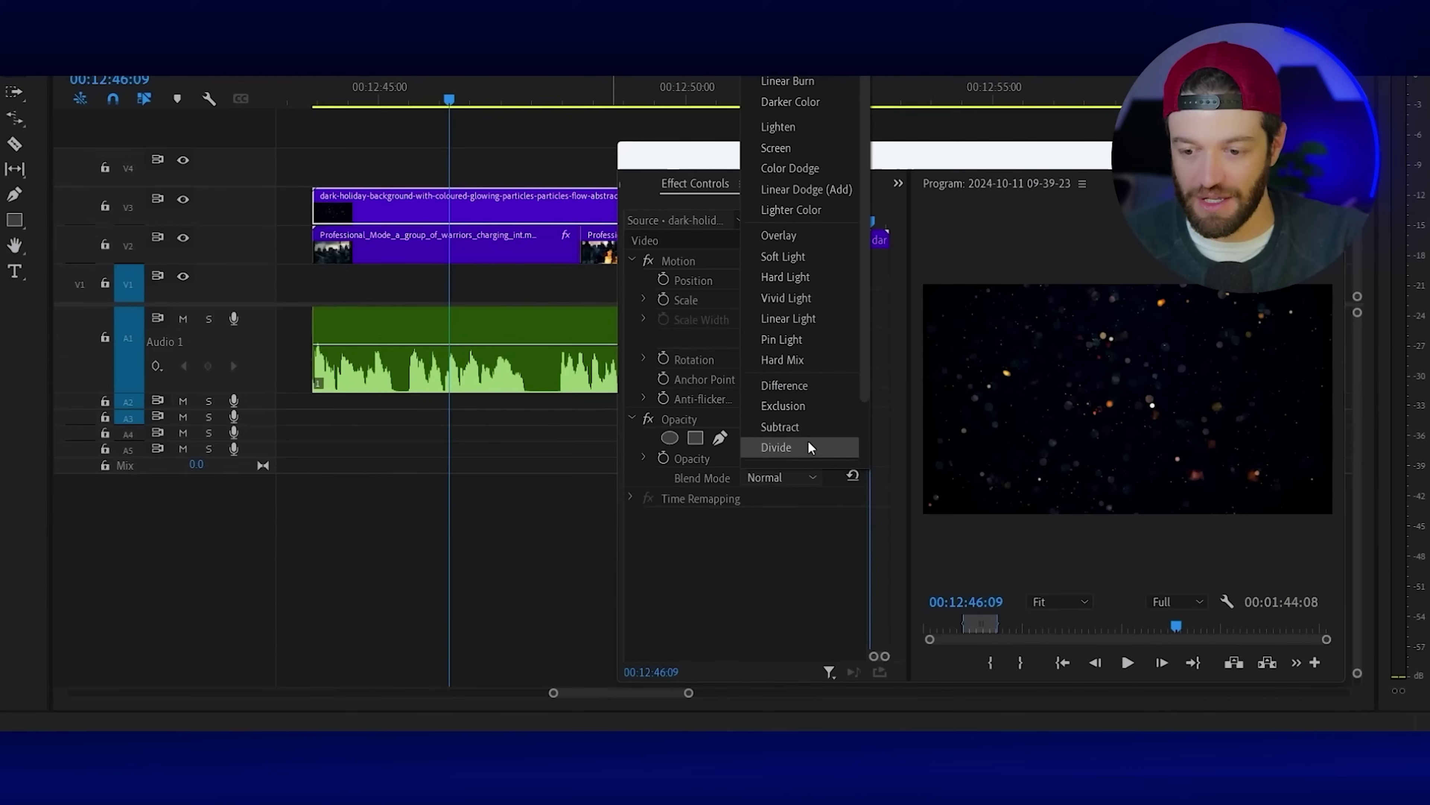
{"action": "left_click", "coordinate": [786, 147]}
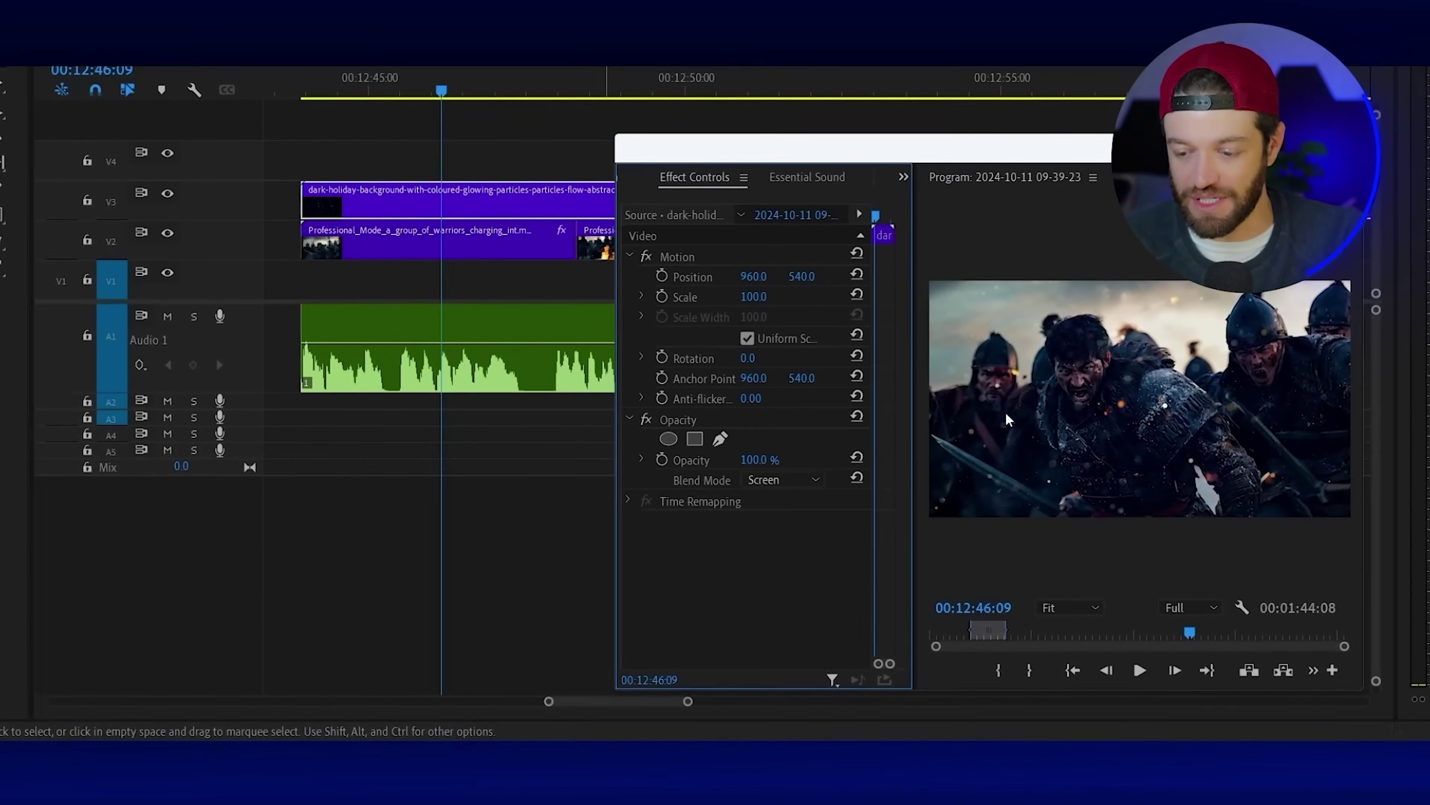
{"action": "left_click", "coordinate": [1144, 672]}
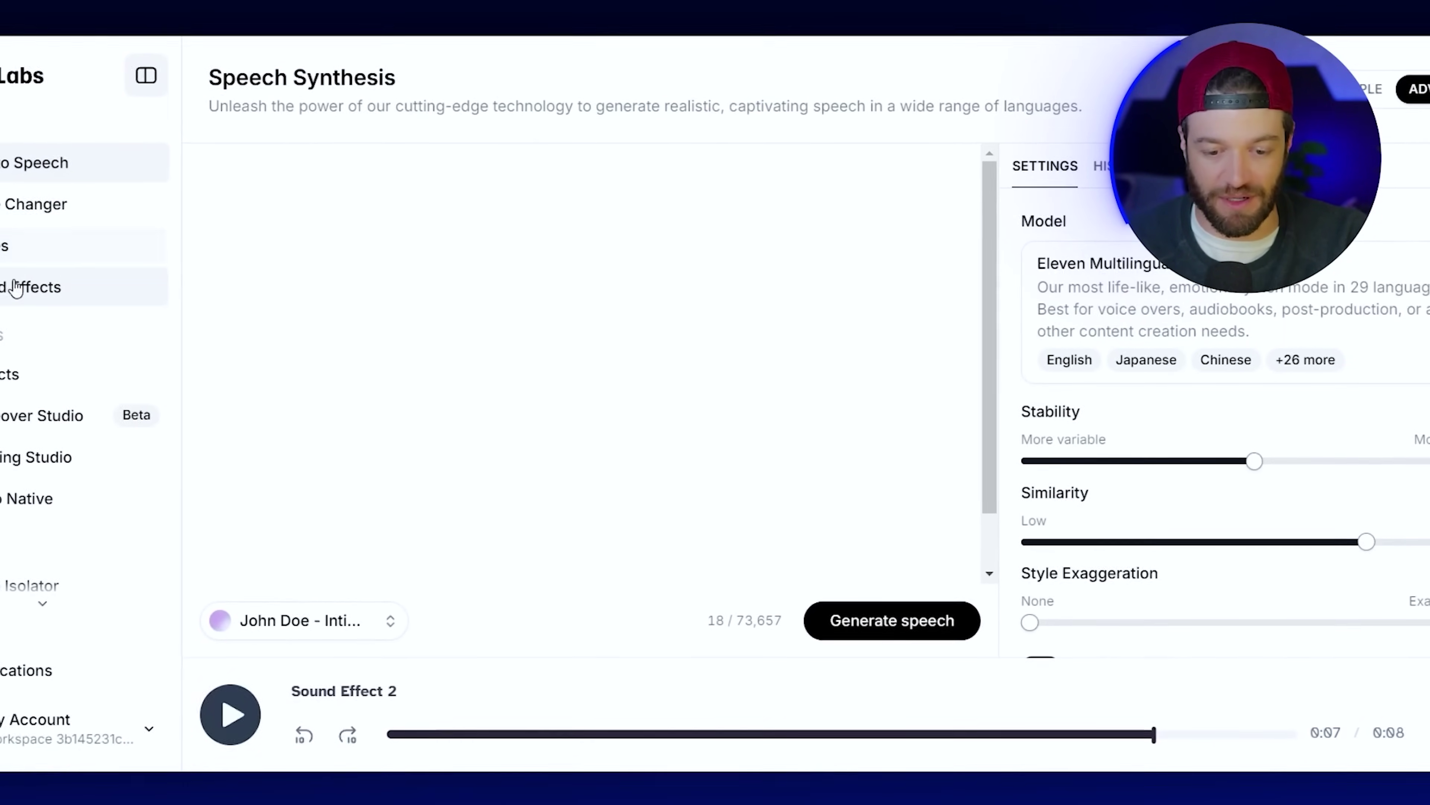
In ElevenLabs, generate sound effects from the prompt "a group of warriors yelling" and bring up the generations
{"action": "left_click", "coordinate": [3, 305]}
{"action": "left_click", "coordinate": [633, 323]}
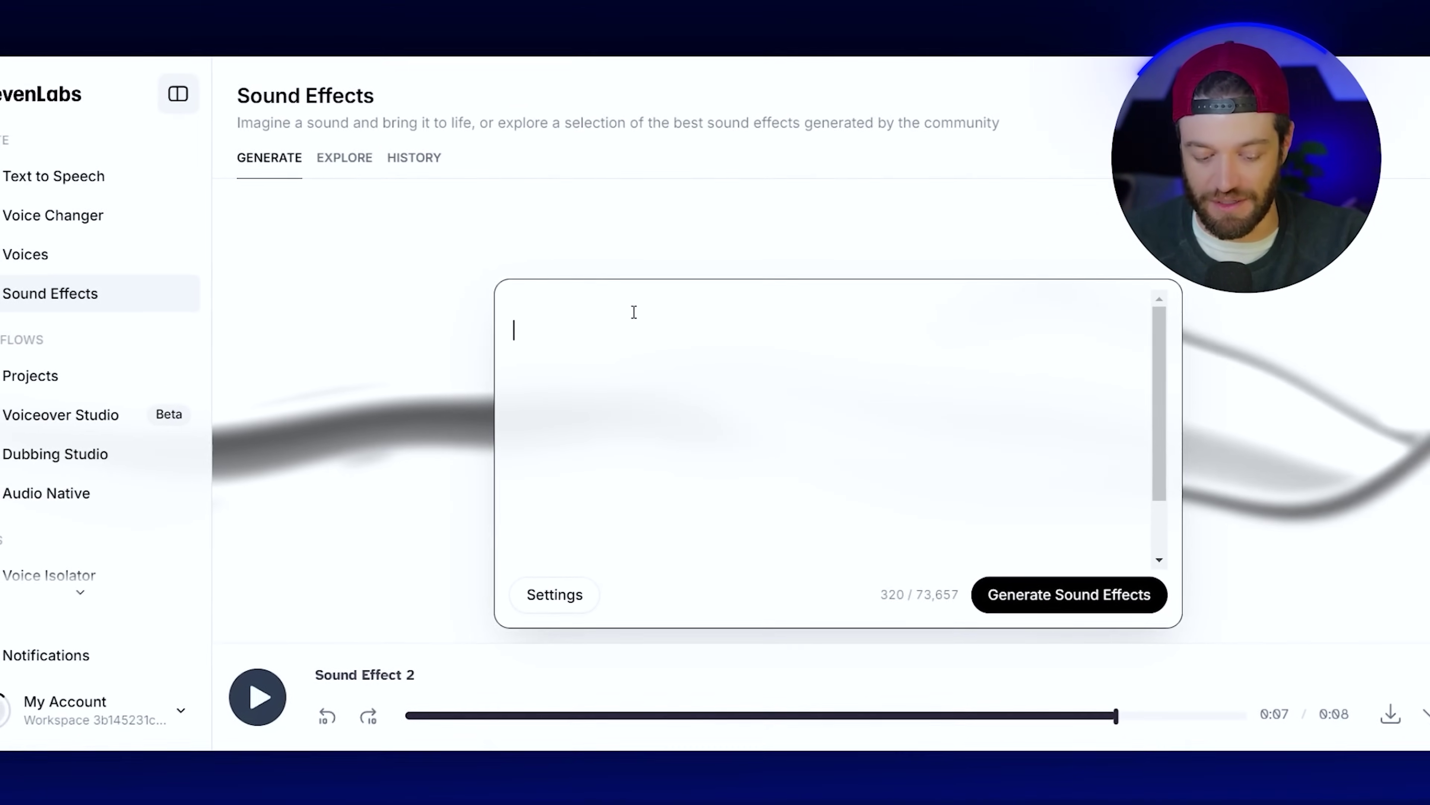
{"action": "type", "text": "a group of warrior"}
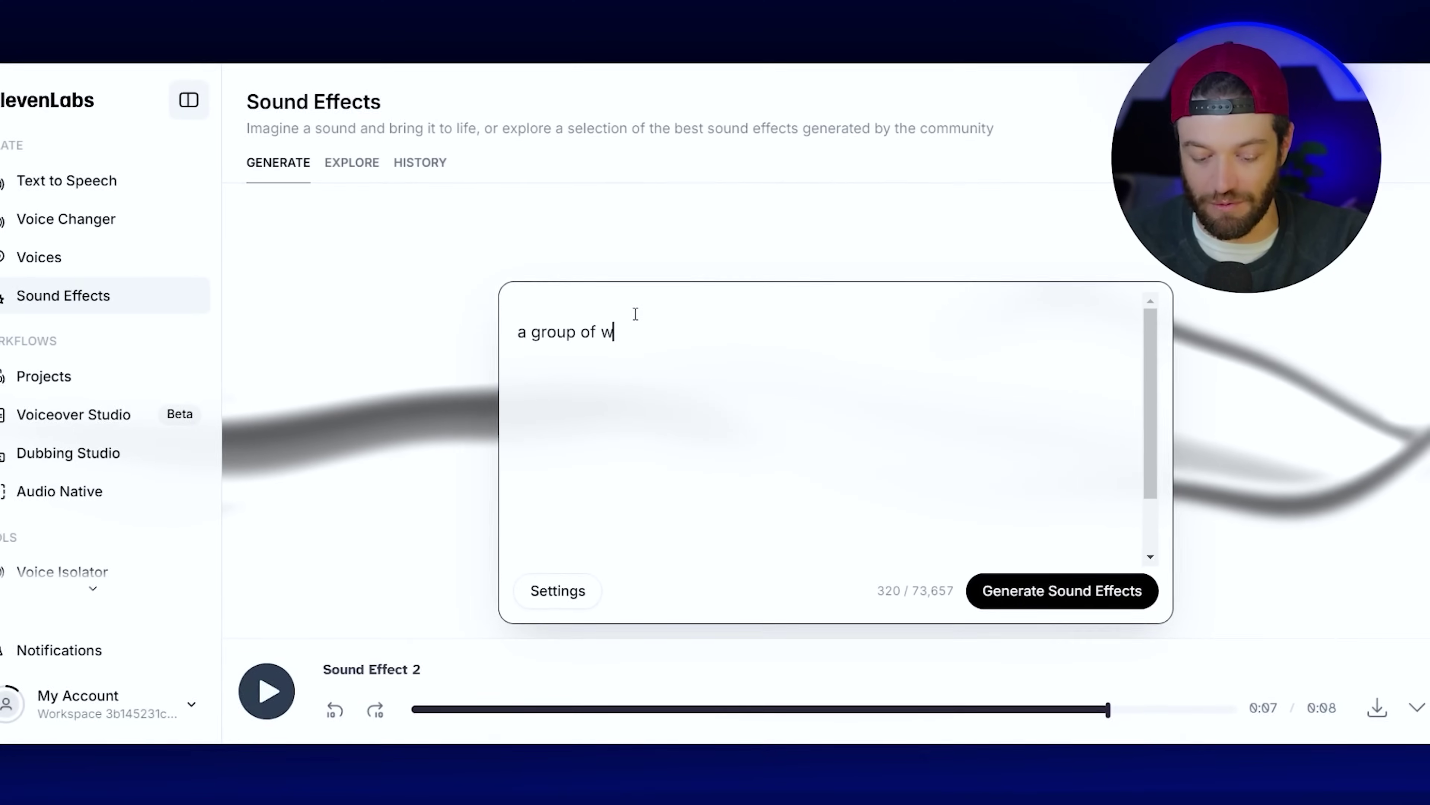
{"action": "type", "text": "s yelling"}
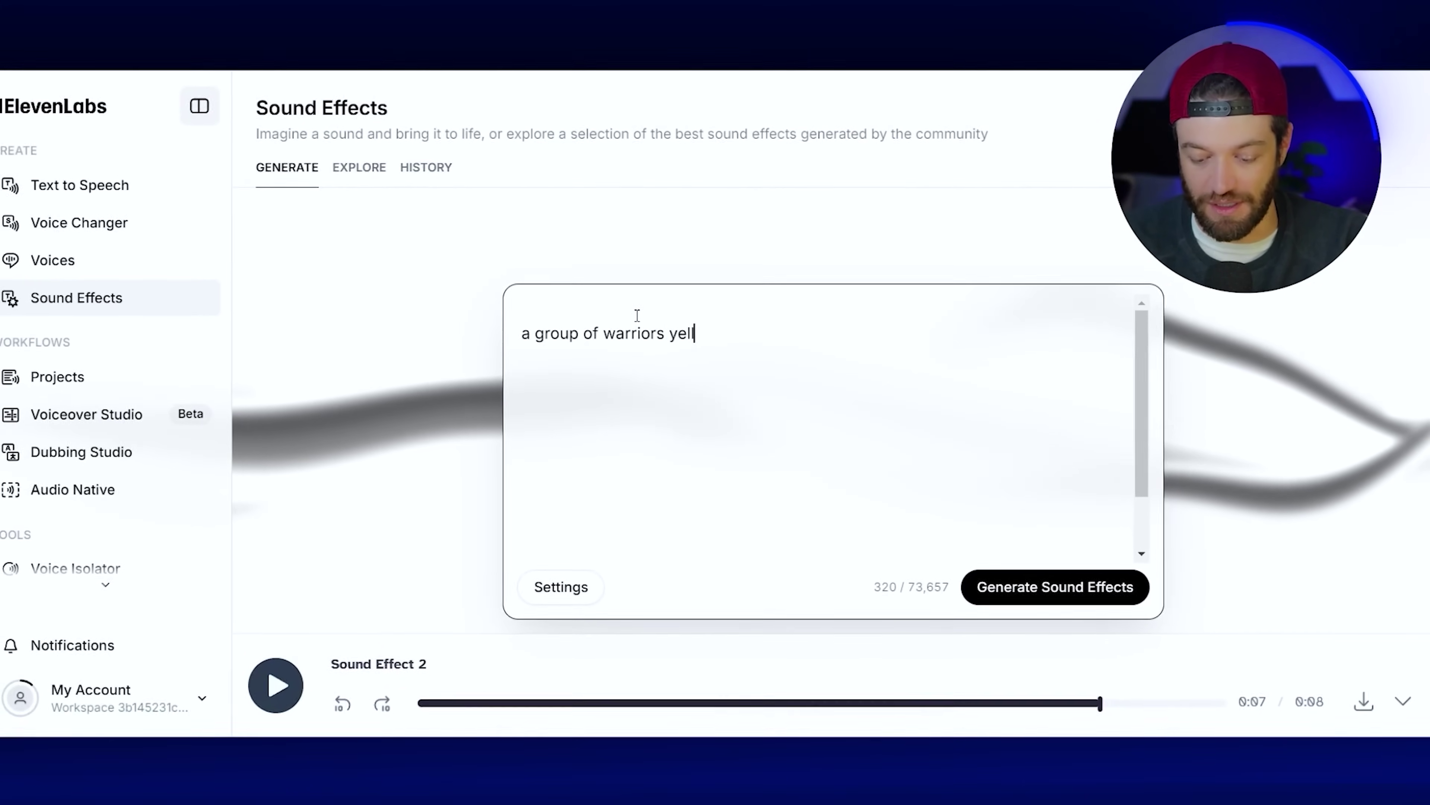
{"action": "left_click", "coordinate": [1036, 583]}
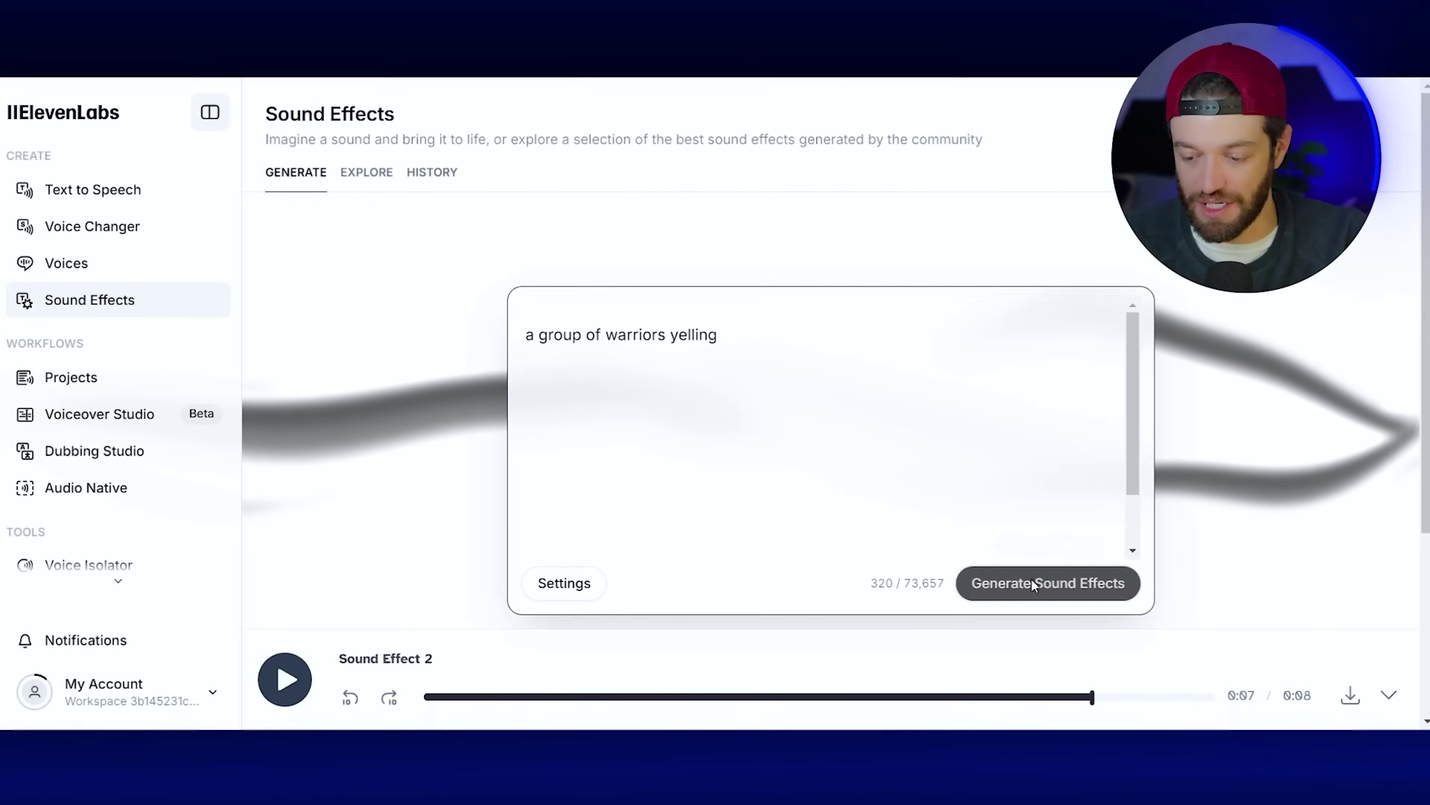
{"action": "scroll", "coordinate": [457, 212], "scroll_direction": "down", "scroll_amount": 5}
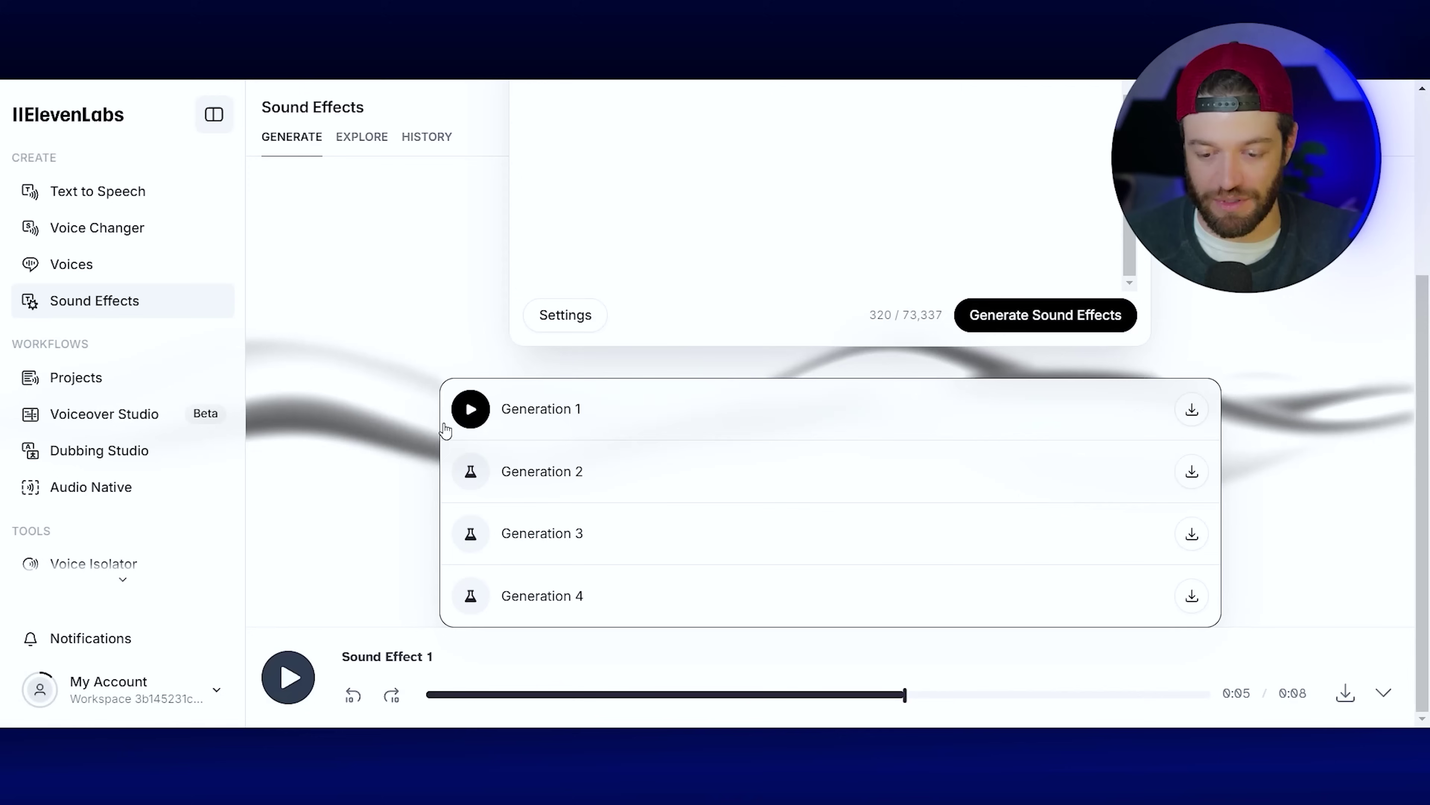
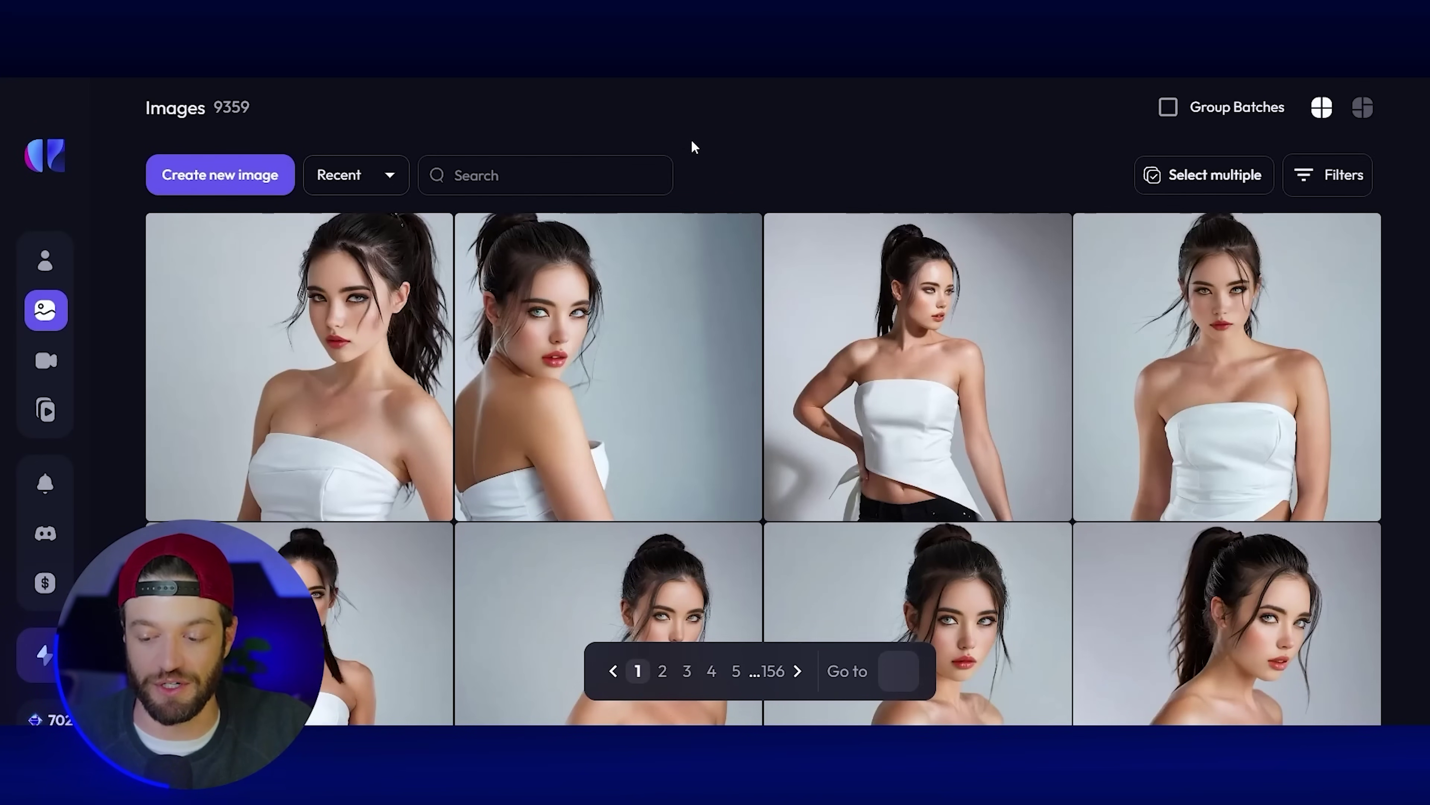
In Artflow, look through the gallery of studio portraits of the woman in a white strapless top
{"action": "scroll", "coordinate": [698, 147], "scroll_direction": "down", "scroll_amount": 2}
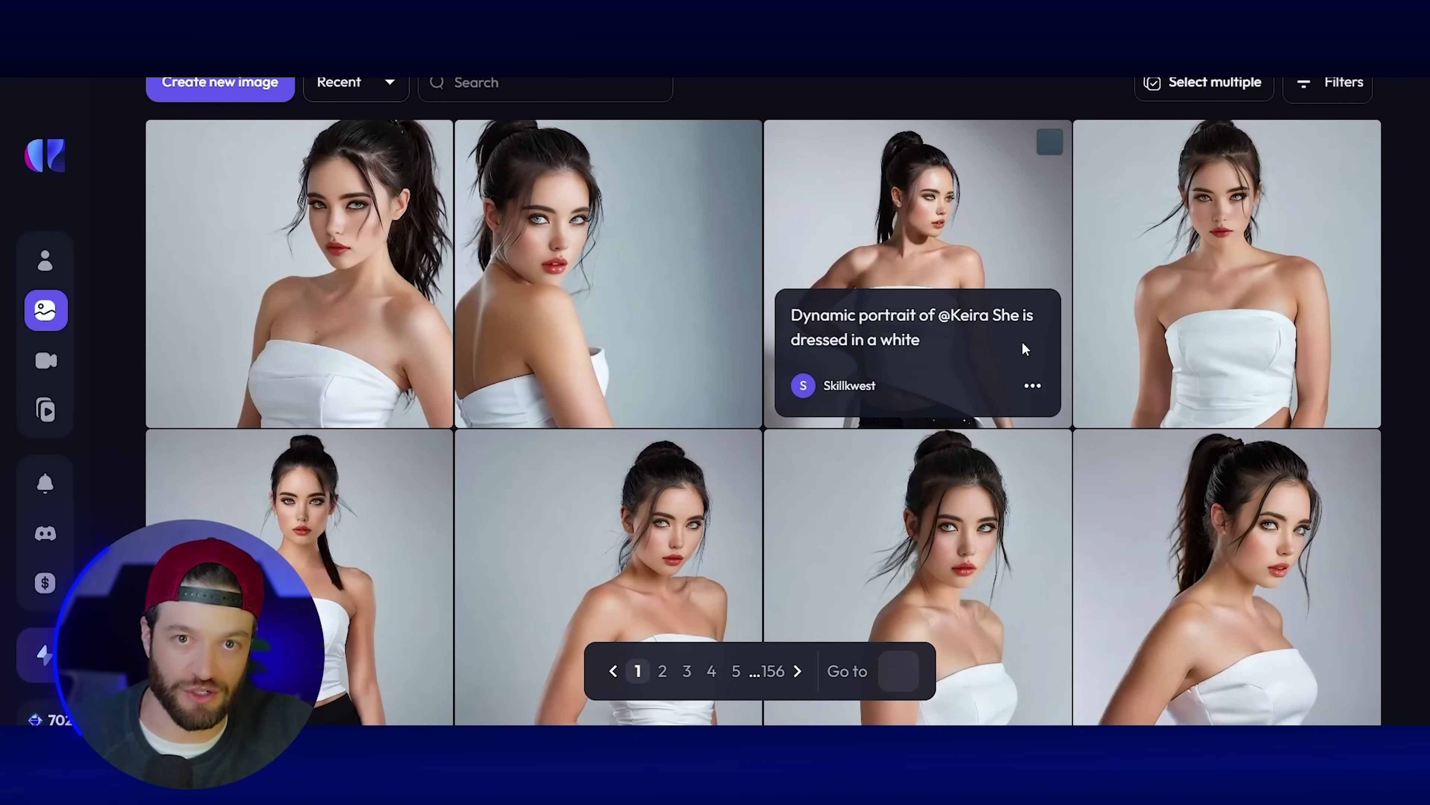
{"action": "scroll", "coordinate": [972, 342], "scroll_direction": "down", "scroll_amount": 5}
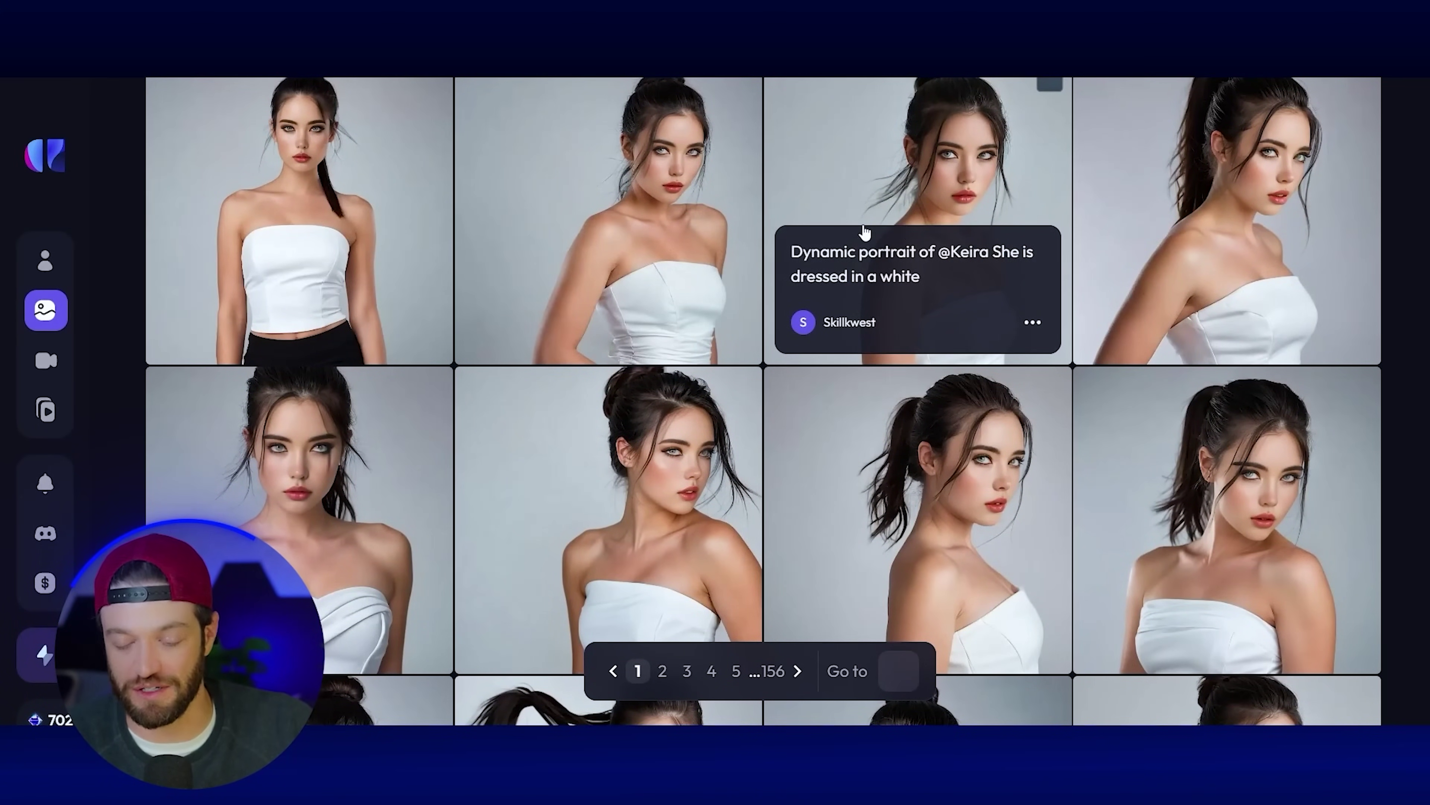
{"action": "scroll", "coordinate": [865, 231], "scroll_direction": "down", "scroll_amount": 5}
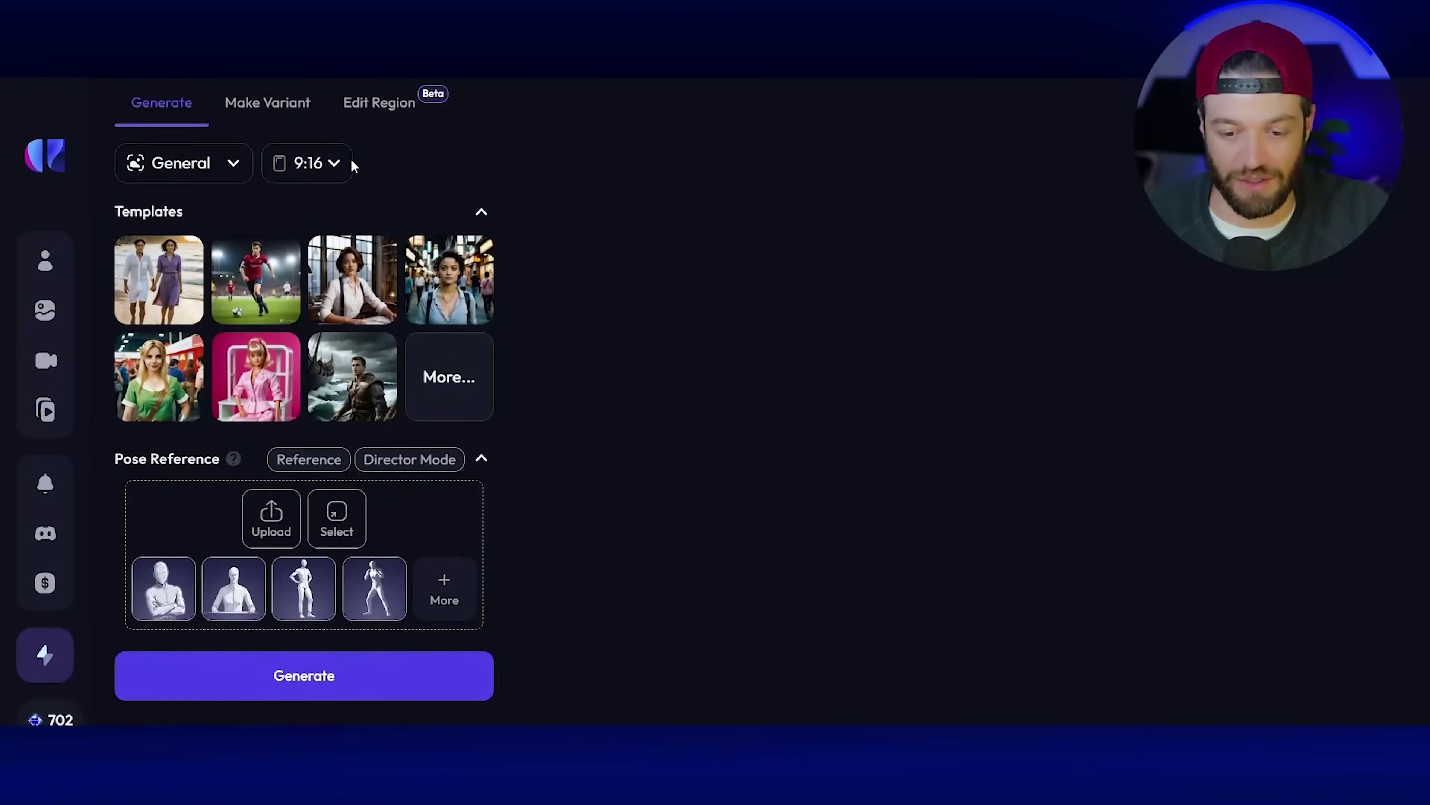
Generate 9:16 images of the tagged character walking toward the camera in a luxury villa's infinity pool, wearing a white strapless top and black bikini bottom
{"action": "left_click", "coordinate": [349, 163]}
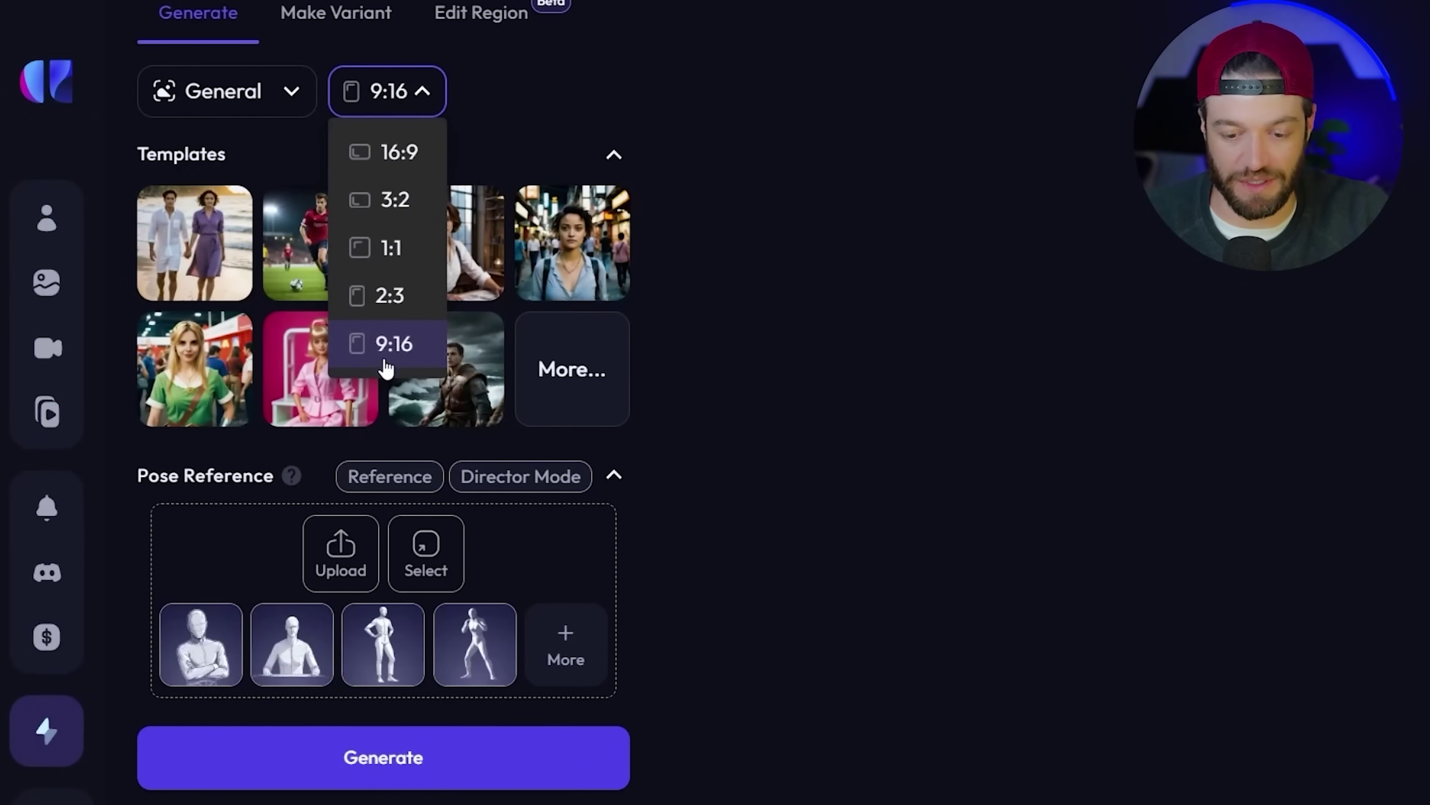
{"action": "left_click", "coordinate": [396, 352]}
{"action": "scroll", "coordinate": [605, 130], "scroll_direction": "down", "scroll_amount": 6}
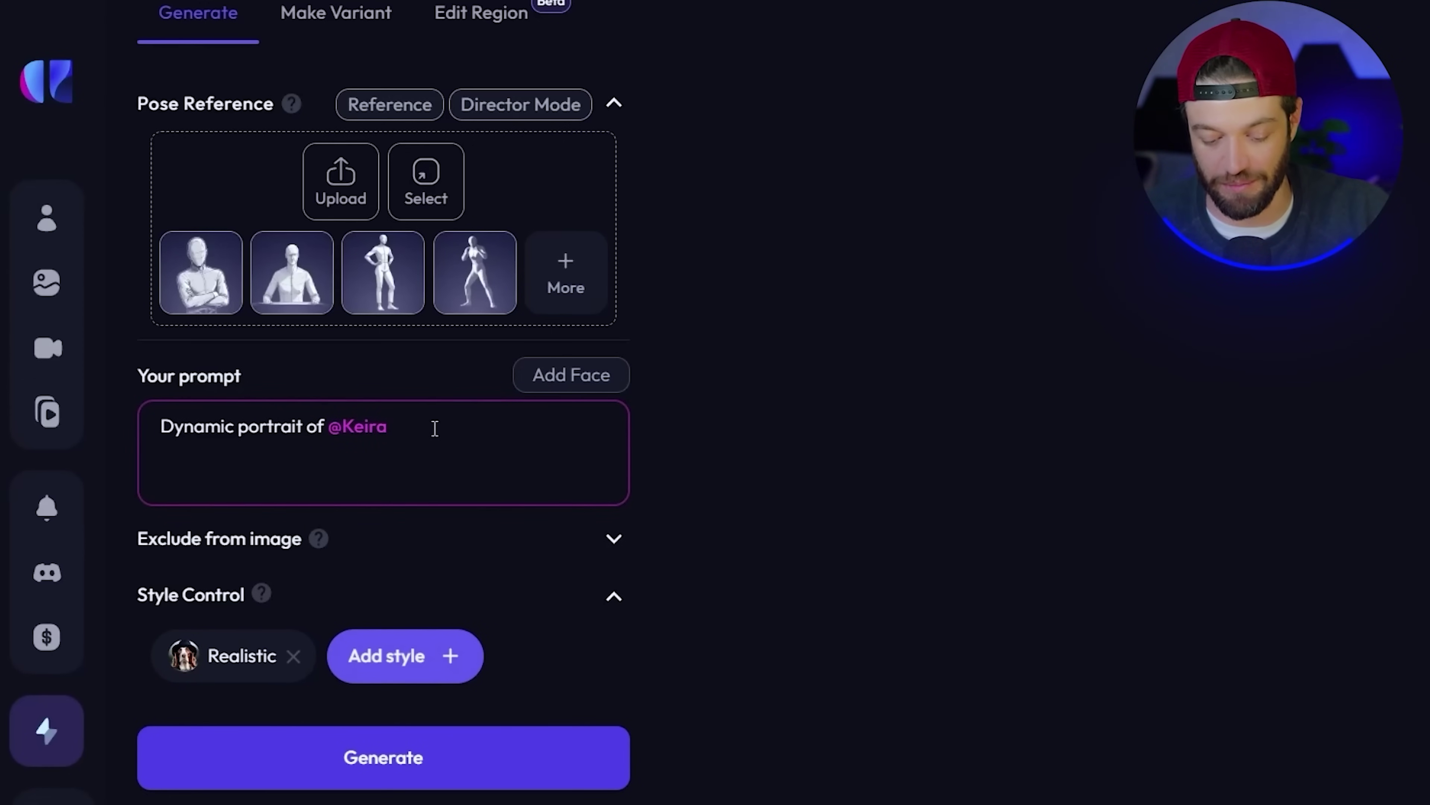
{"action": "type", "text": "walking toward the camera outdoors at a luxury villa. She is standing ankle deep in a beautiful infinity pool. She is dressed in a white, strapless, asymmetrical top with a pointed hem and and a black bikini bottom. The woman has her dark hair tied up in a pony tail with some loose strands framing her face. She is accessorized with a long silver necklace and a few bracelets on her wrist."}
{"action": "scroll", "coordinate": [482, 630], "scroll_direction": "down", "scroll_amount": 2}
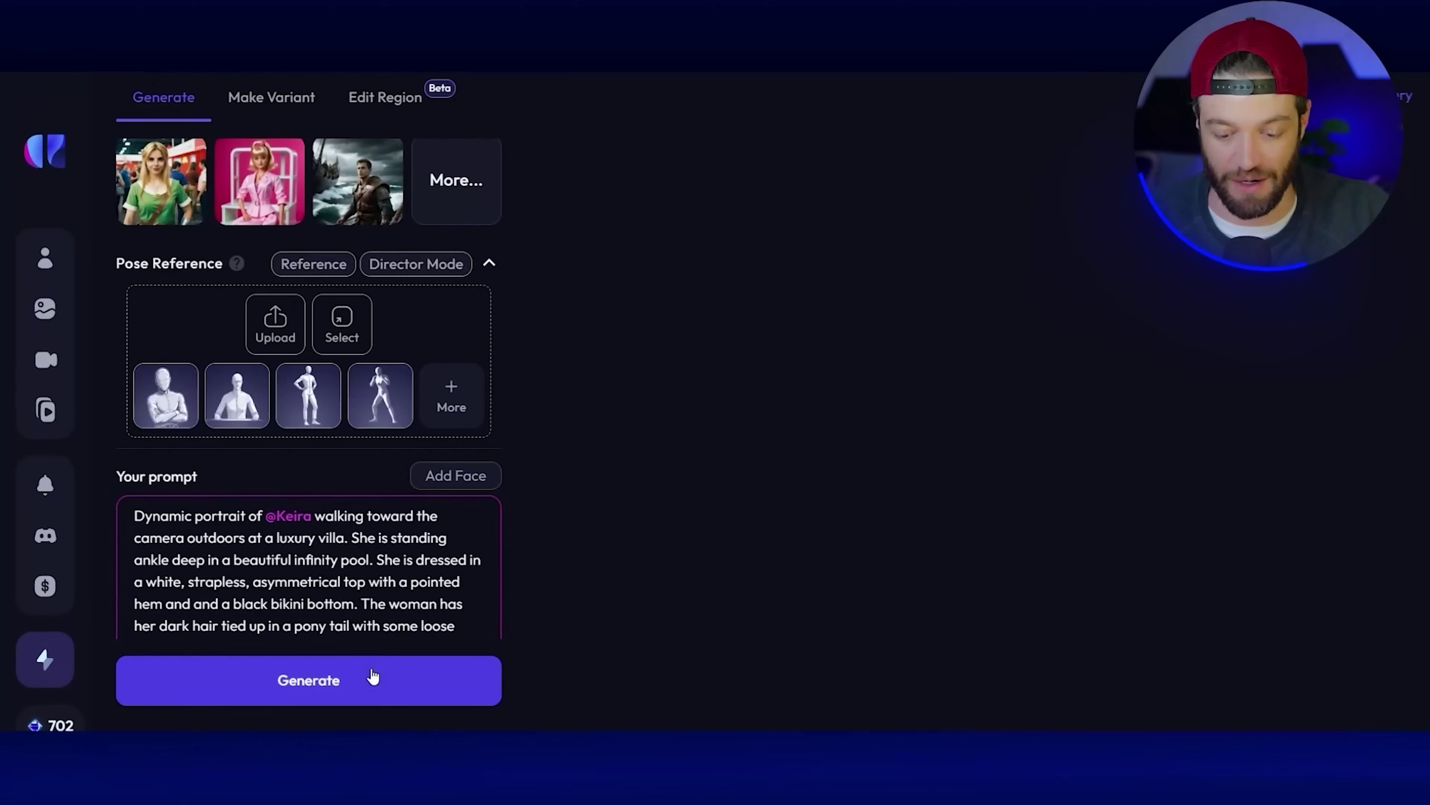
{"action": "left_click", "coordinate": [469, 752]}
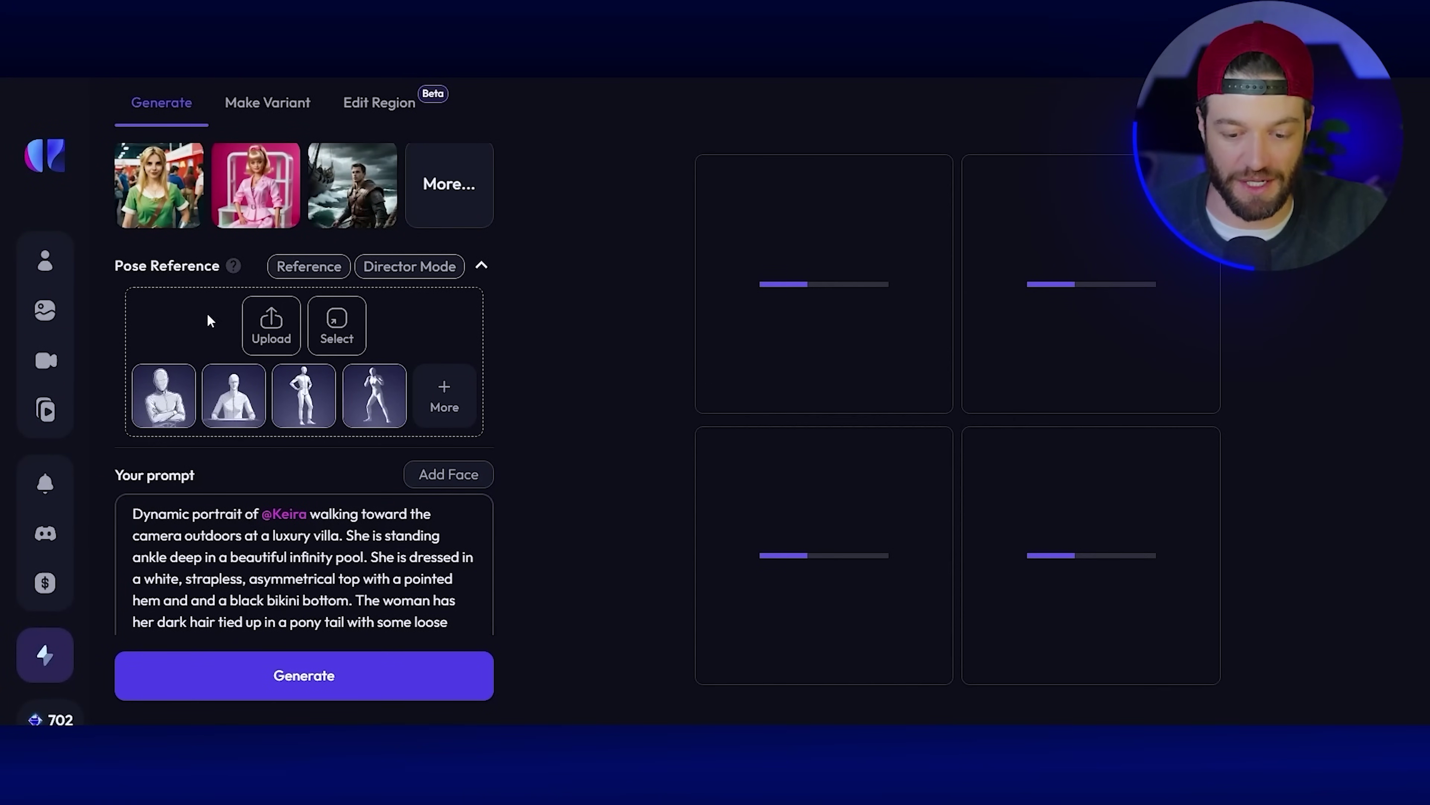
Switch the pose reference to Director Mode, shrink the placed figure and rotate it
{"action": "scroll", "coordinate": [256, 414], "scroll_direction": "down", "scroll_amount": 2}
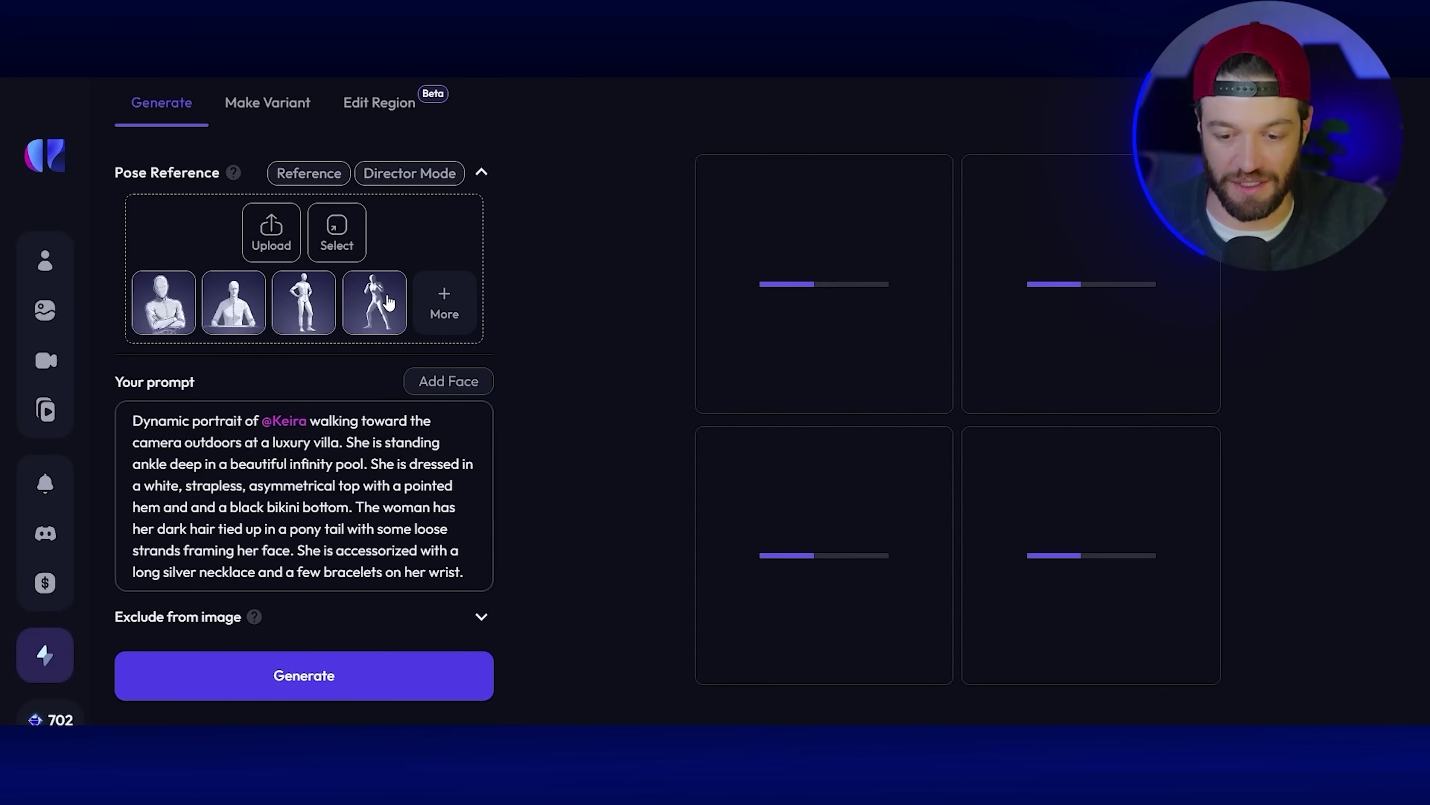
{"action": "scroll", "coordinate": [388, 303], "scroll_direction": "up", "scroll_amount": 4}
{"action": "left_click", "coordinate": [410, 360]}
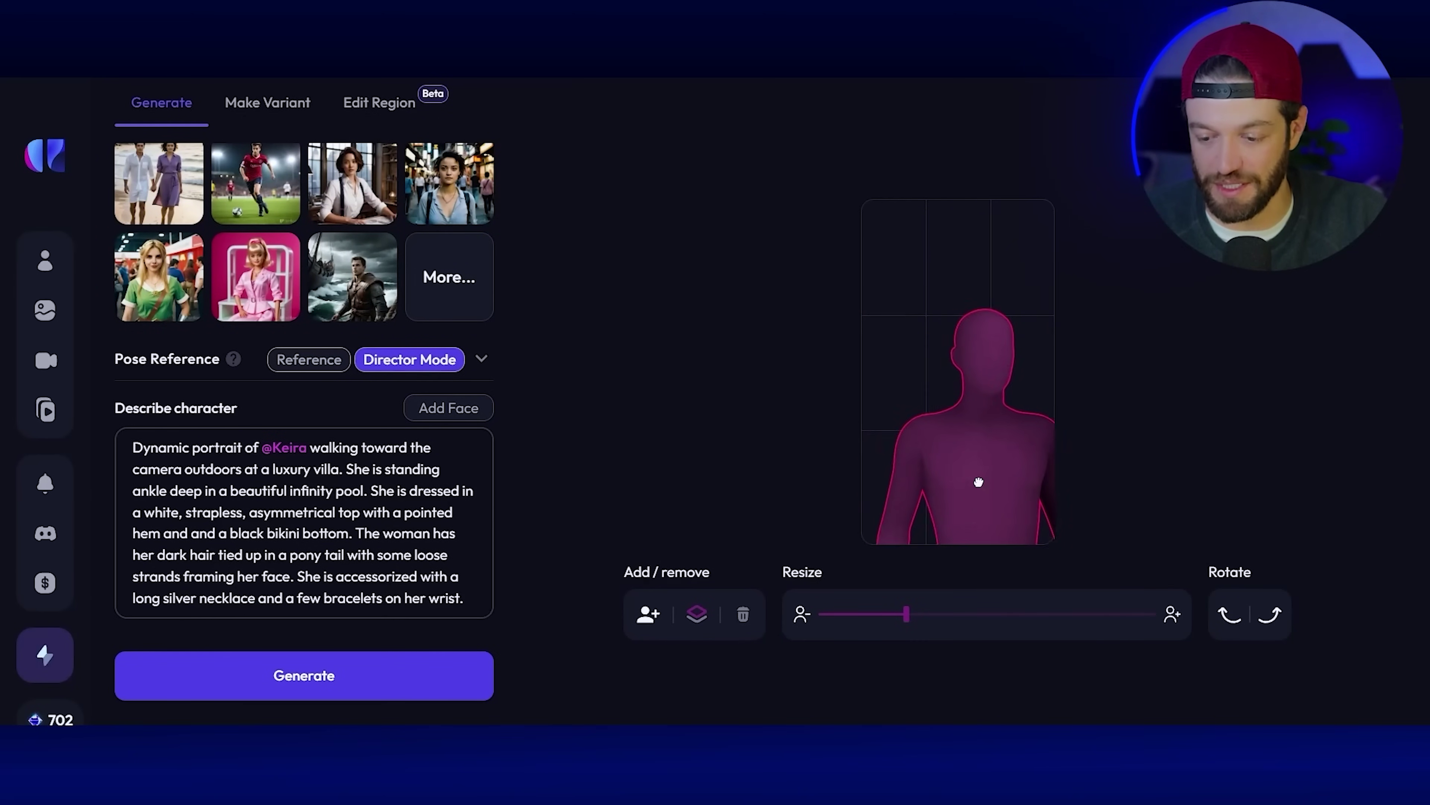
{"action": "left_click_drag", "start_coordinate": [907, 620], "coordinate": [845, 630]}
{"action": "left_click", "coordinate": [1228, 617]}
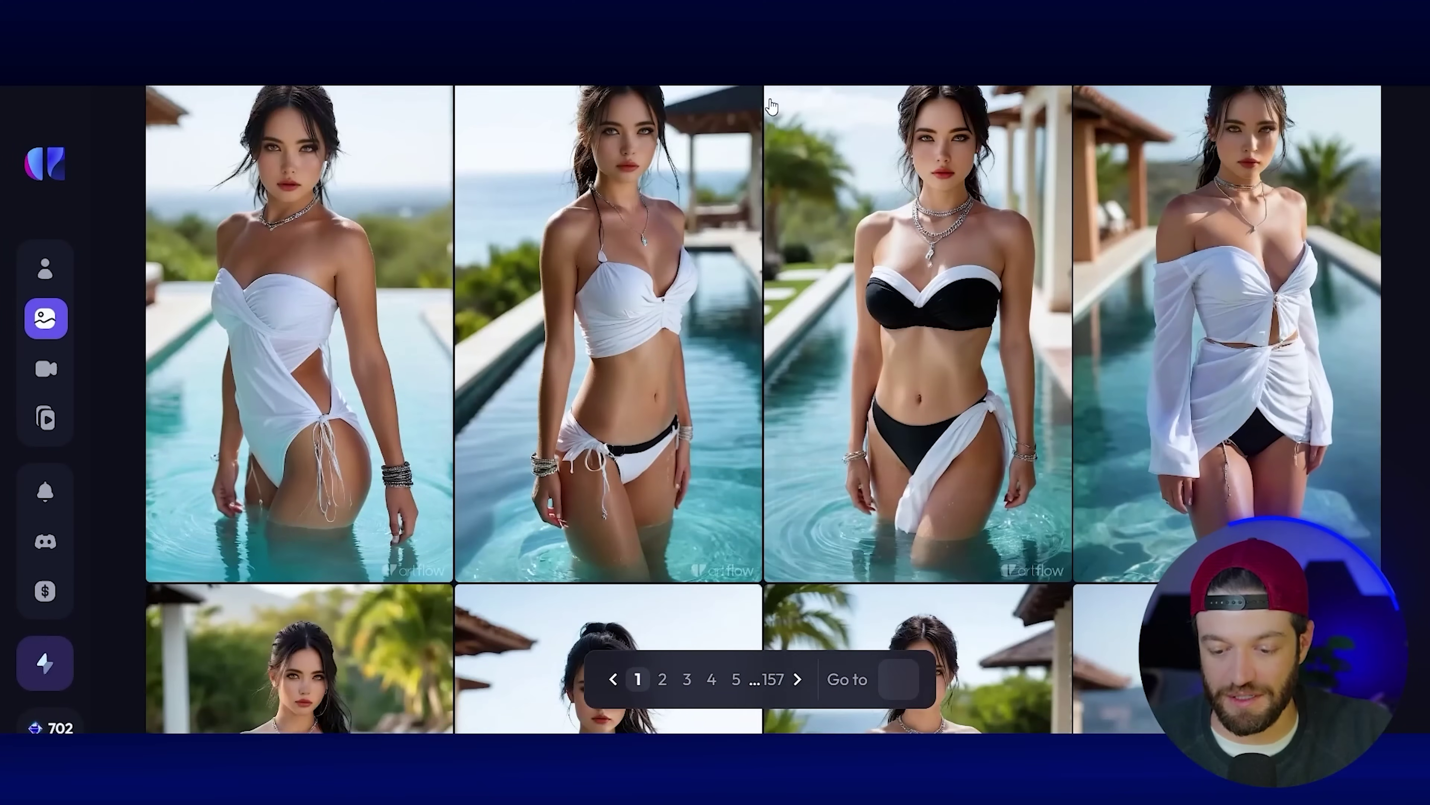
Review the generated pool portraits and open the one with the hair bun, silver choker and white twisted strapless top
{"action": "scroll", "coordinate": [622, 138], "scroll_direction": "down", "scroll_amount": 3}
{"action": "scroll", "coordinate": [622, 138], "scroll_direction": "down", "scroll_amount": 5}
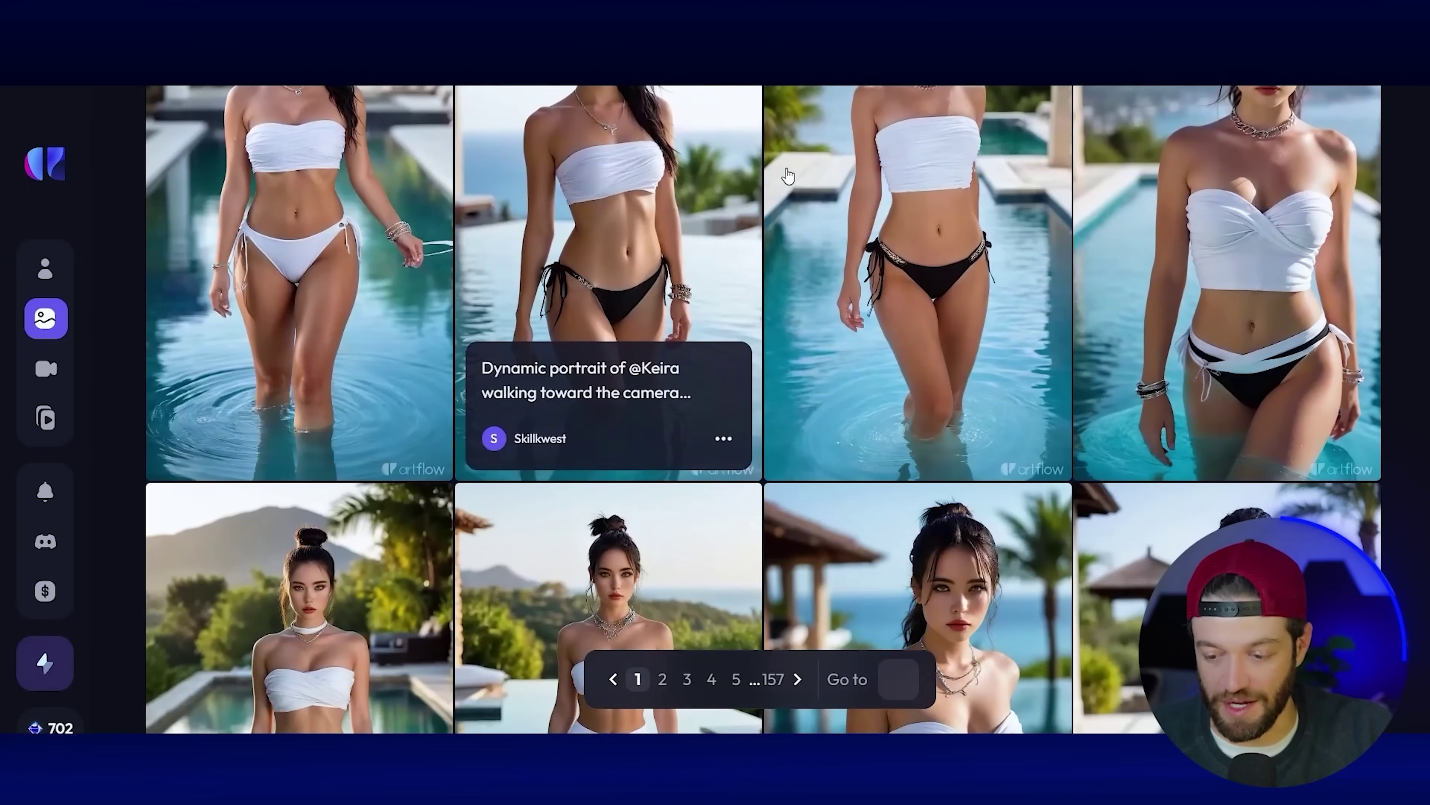
{"action": "scroll", "coordinate": [808, 193], "scroll_direction": "up", "scroll_amount": 3}
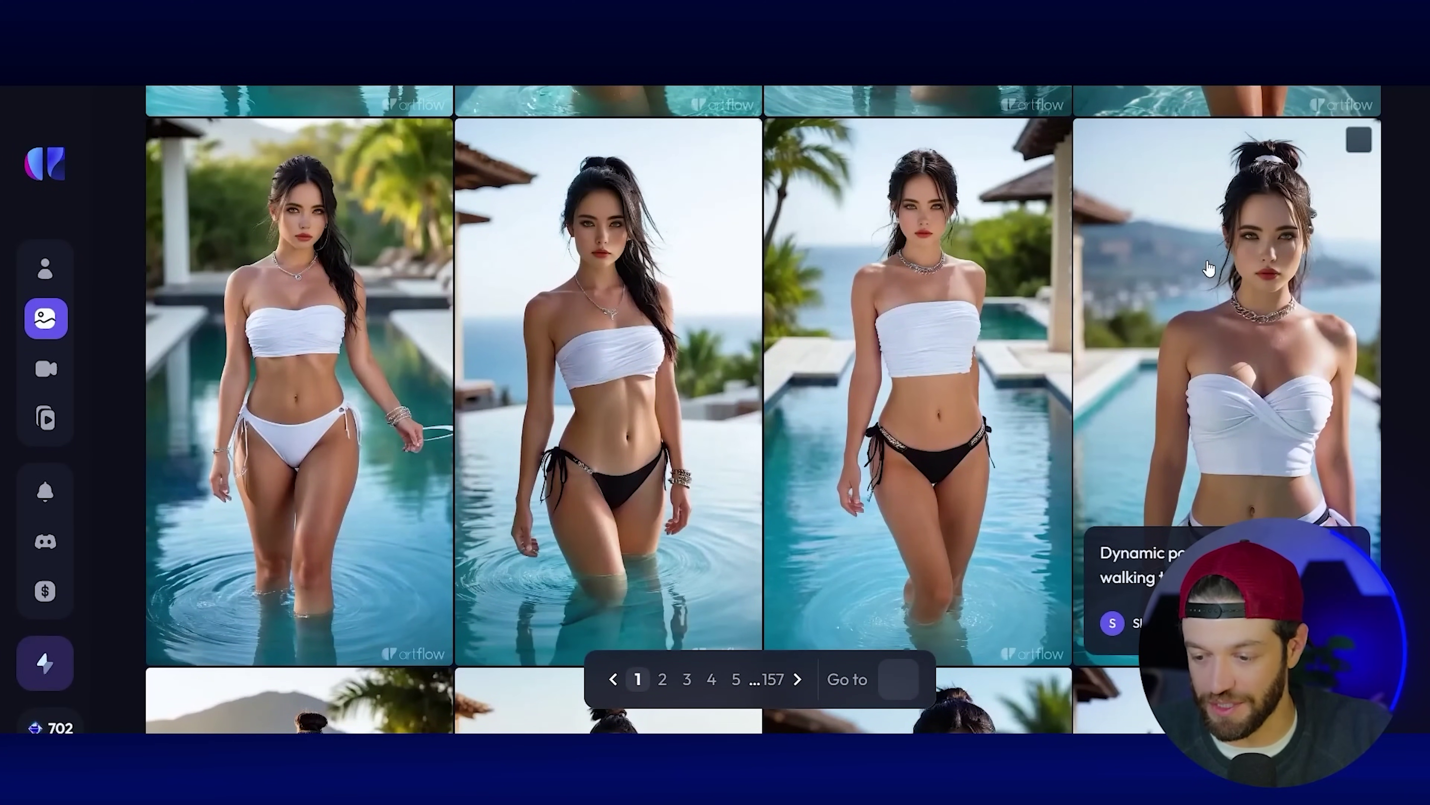
{"action": "left_click", "coordinate": [1219, 320]}
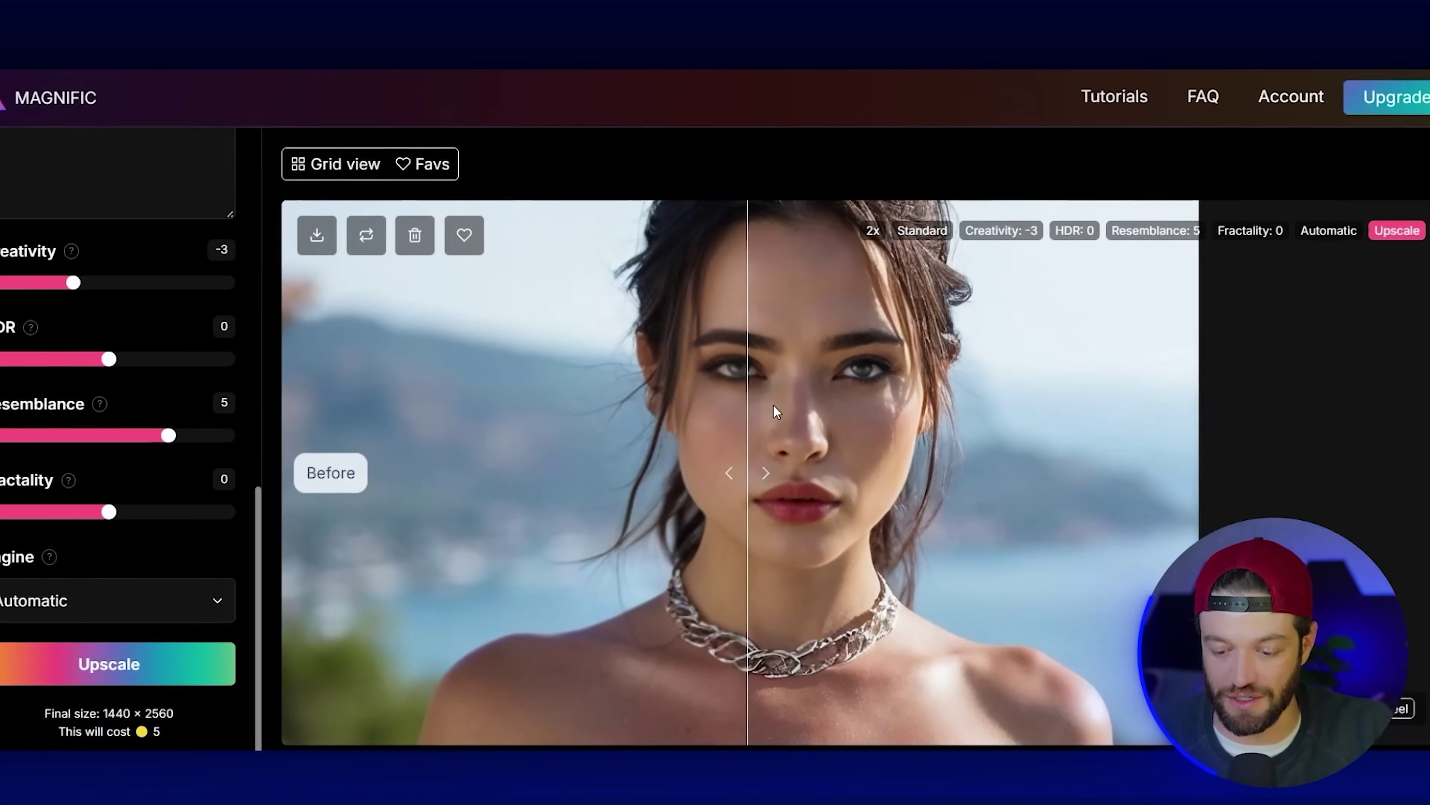
In Magnific, examine the before-and-after comparison of the 2x upscaled pool portrait
{"action": "scroll", "coordinate": [773, 405], "scroll_direction": "down", "scroll_amount": 2}
{"action": "scroll", "coordinate": [718, 332], "scroll_direction": "down", "scroll_amount": 5}
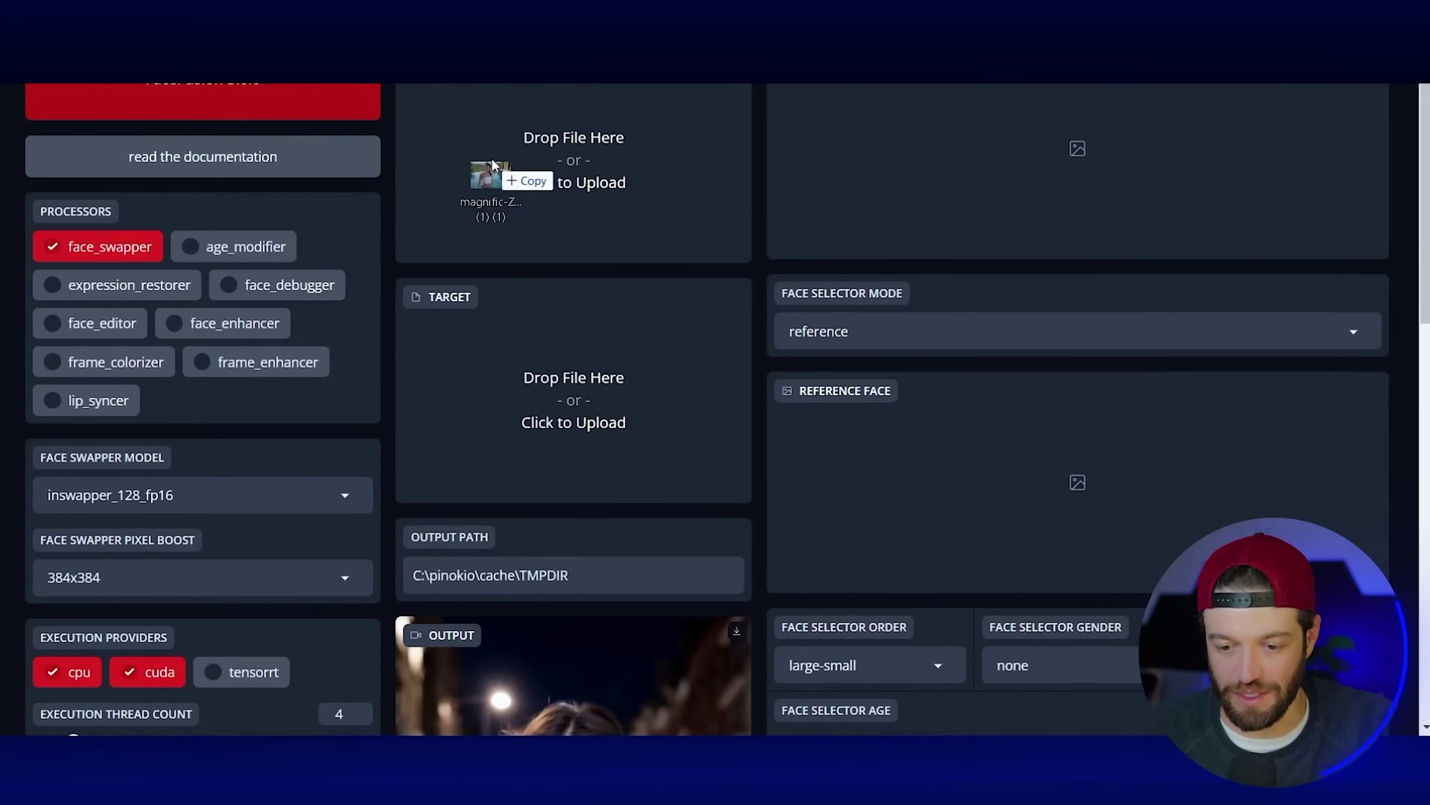
In FaceFusion, load the Magnific-upscaled pool portrait as the source and the "Professional_M..." video as the target
{"action": "left_click_drag", "start_coordinate": [493, 165], "coordinate": [496, 163]}
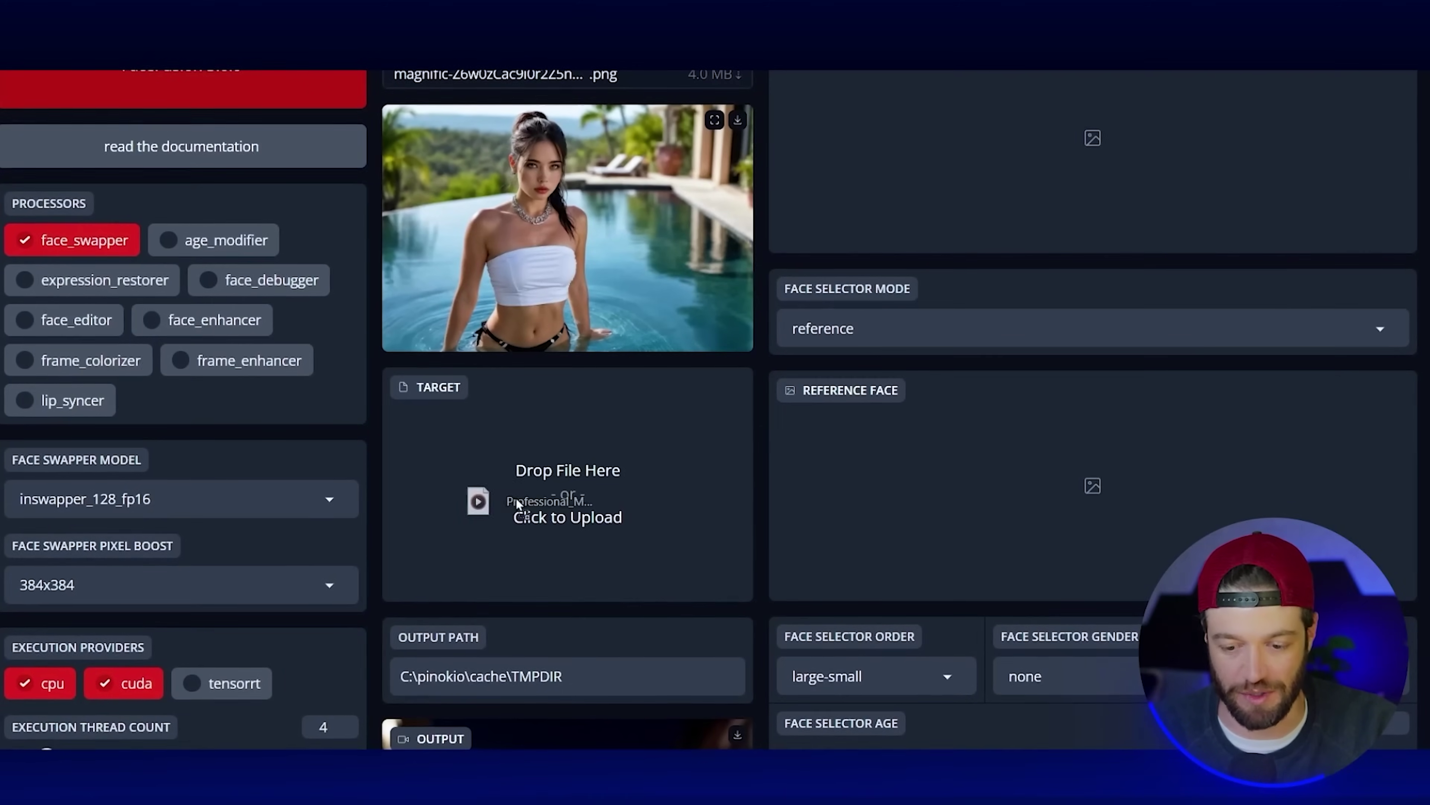
{"action": "left_click_drag", "start_coordinate": [561, 435], "coordinate": [560, 435]}
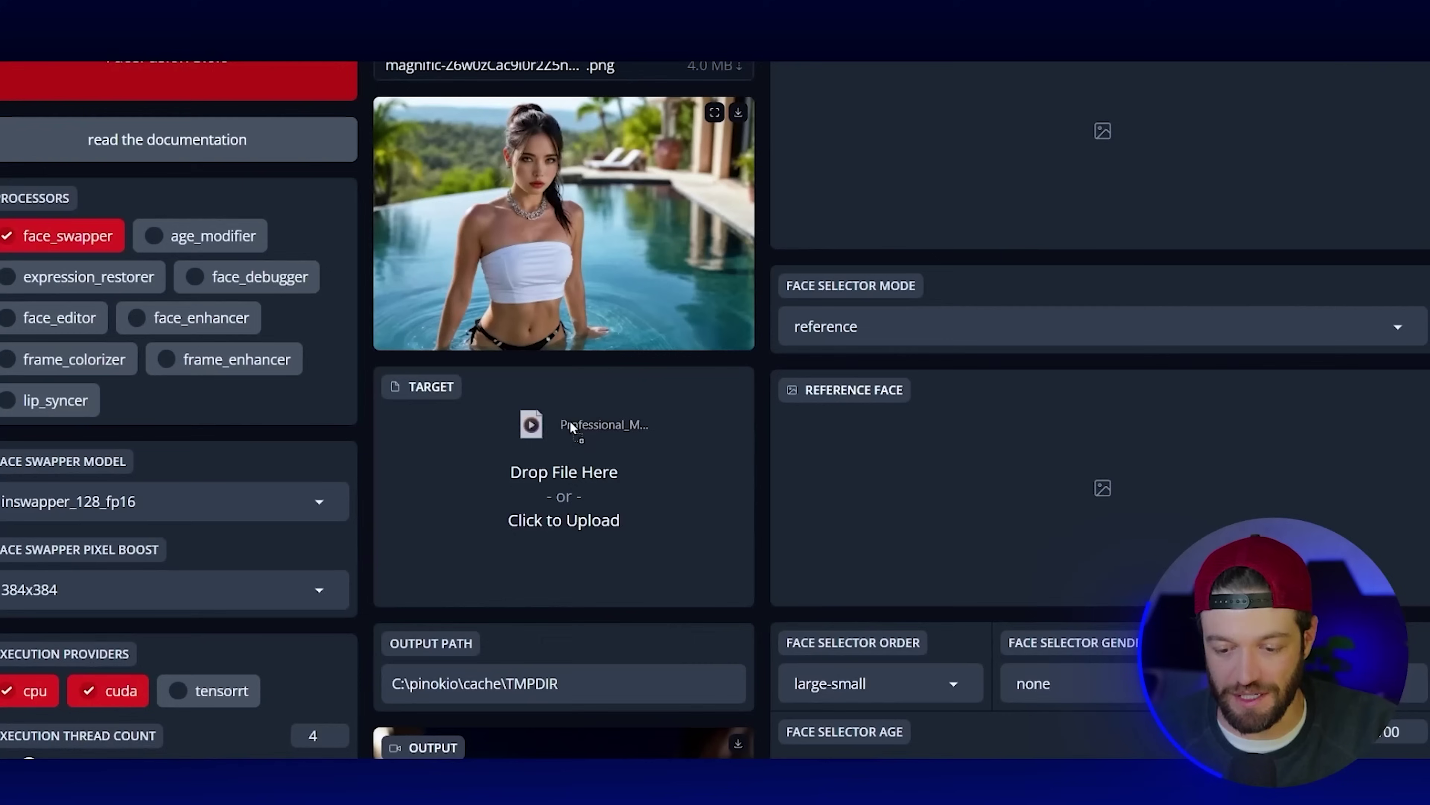
{"action": "left_click_drag", "start_coordinate": [570, 426], "coordinate": [565, 417]}
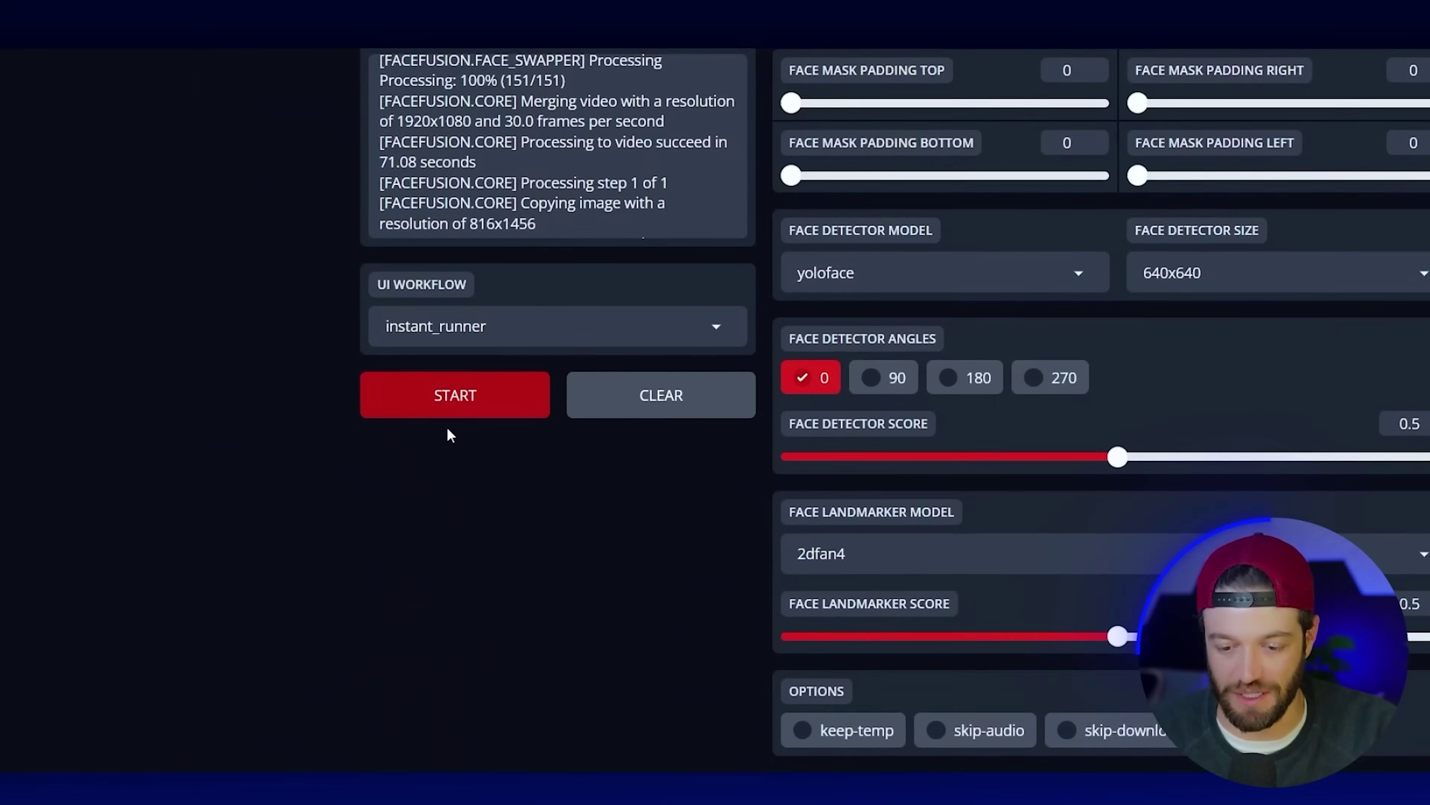
Run the face swap with the instant_runner workflow and play the output video
{"action": "left_click", "coordinate": [369, 408]}
{"action": "scroll", "coordinate": [602, 147], "scroll_direction": "up", "scroll_amount": 10}
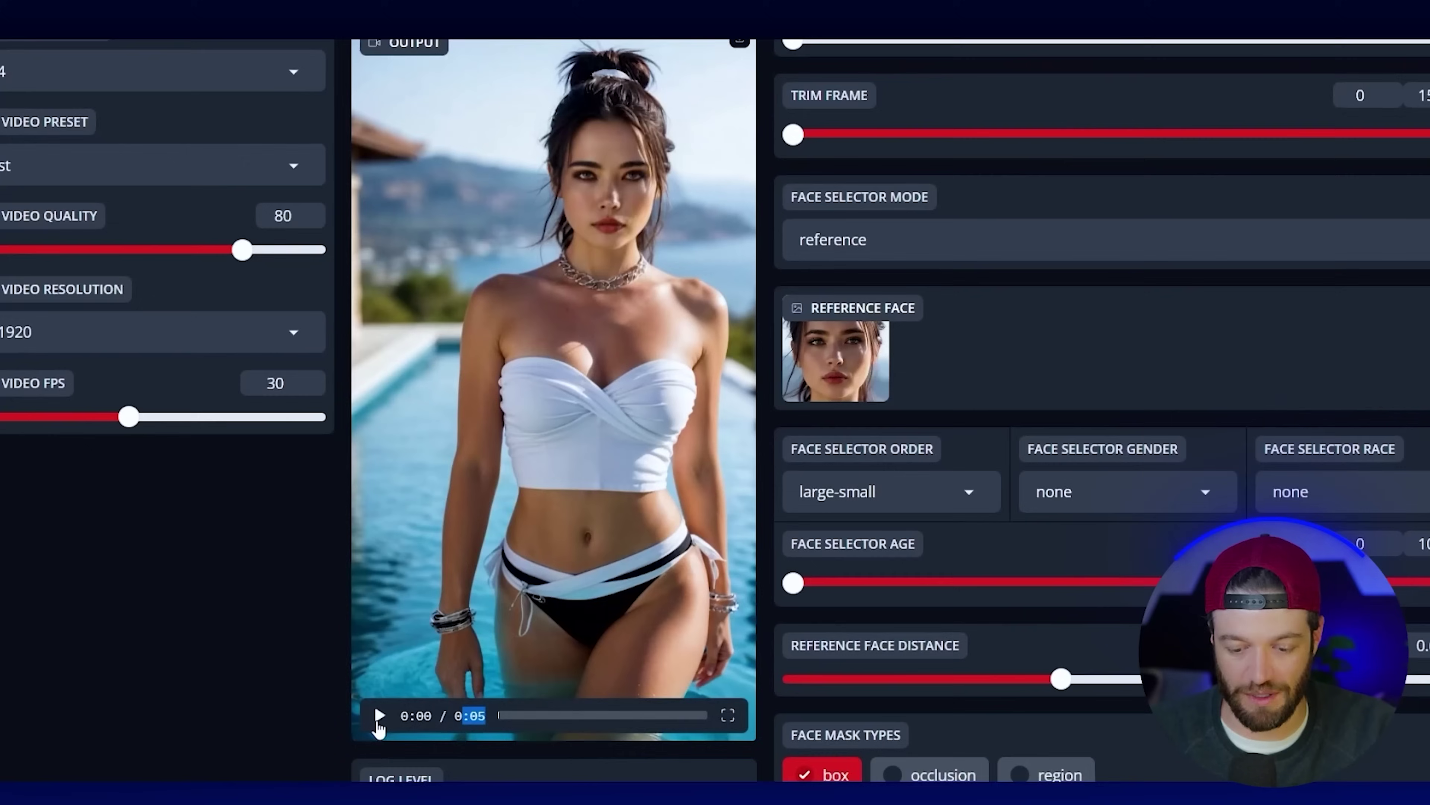
{"action": "left_click", "coordinate": [379, 717]}
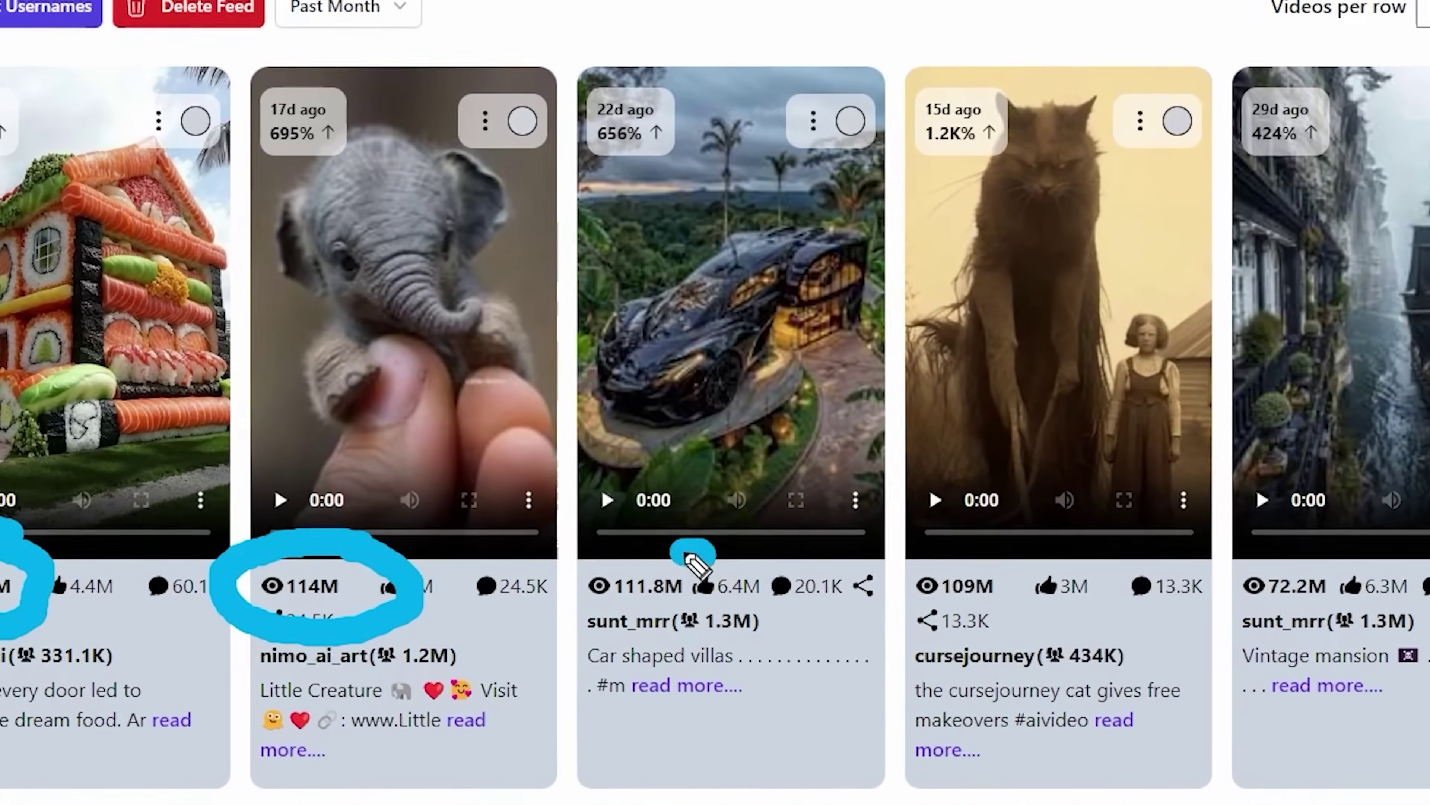
In the viral video feed, circle the view counts of the car-shaped villas and giant cat videos with the annotation pen
{"action": "mouse_move", "coordinate": [711, 549]}
{"action": "left_mouse_down"}
{"action": "mouse_move", "coordinate": [600, 561]}
{"action": "mouse_move", "coordinate": [571, 609]}
{"action": "mouse_move", "coordinate": [696, 579]}
{"action": "left_mouse_up"}
{"action": "mouse_move", "coordinate": [1060, 529]}
{"action": "left_mouse_down"}
{"action": "mouse_move", "coordinate": [963, 537]}
{"action": "mouse_move", "coordinate": [966, 629]}
{"action": "left_mouse_up"}
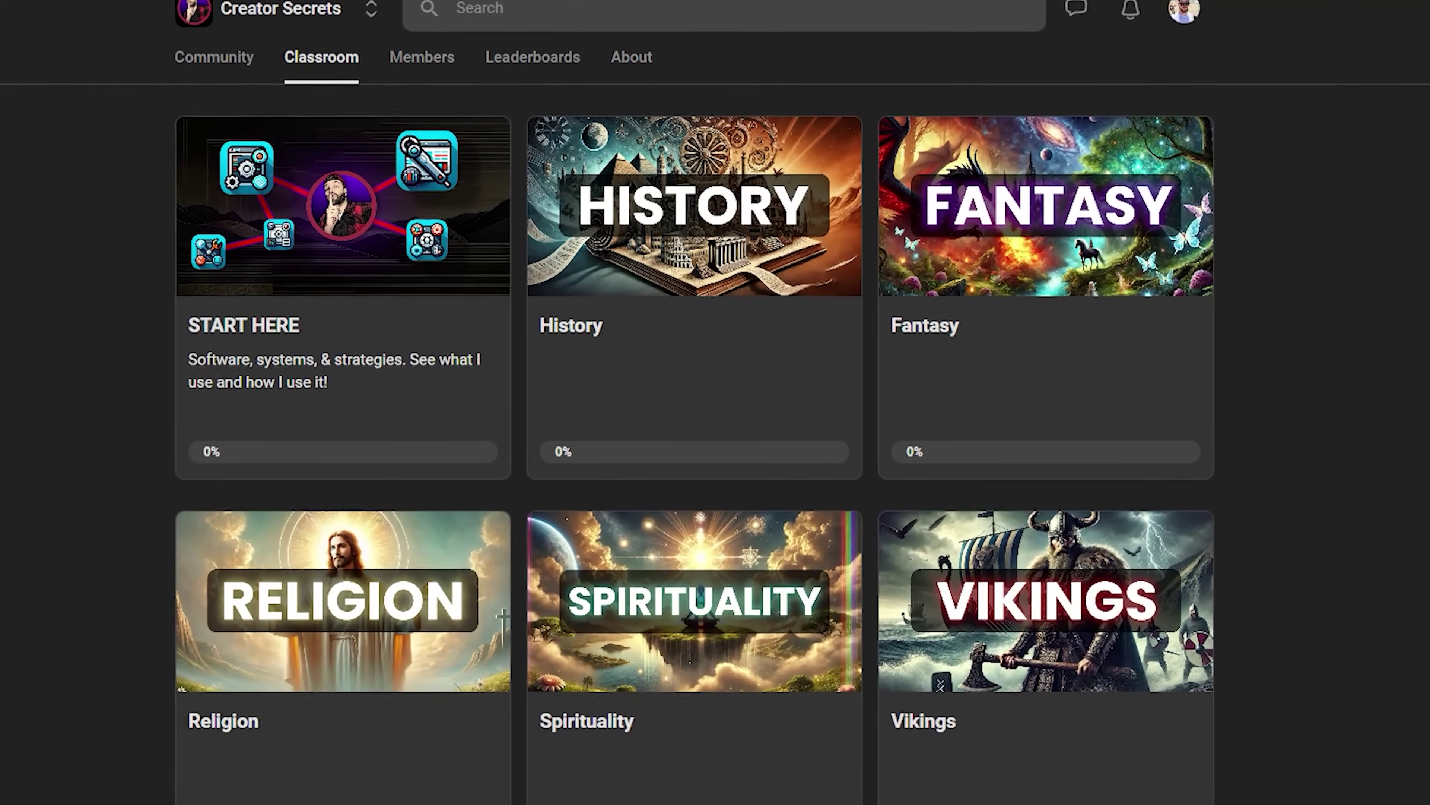
In the Creator Secrets classroom, open the History course and read through the Method 1 lesson's prompts
{"action": "left_click", "coordinate": [722, 401]}
{"action": "scroll", "coordinate": [935, 395], "scroll_direction": "down", "scroll_amount": 3}
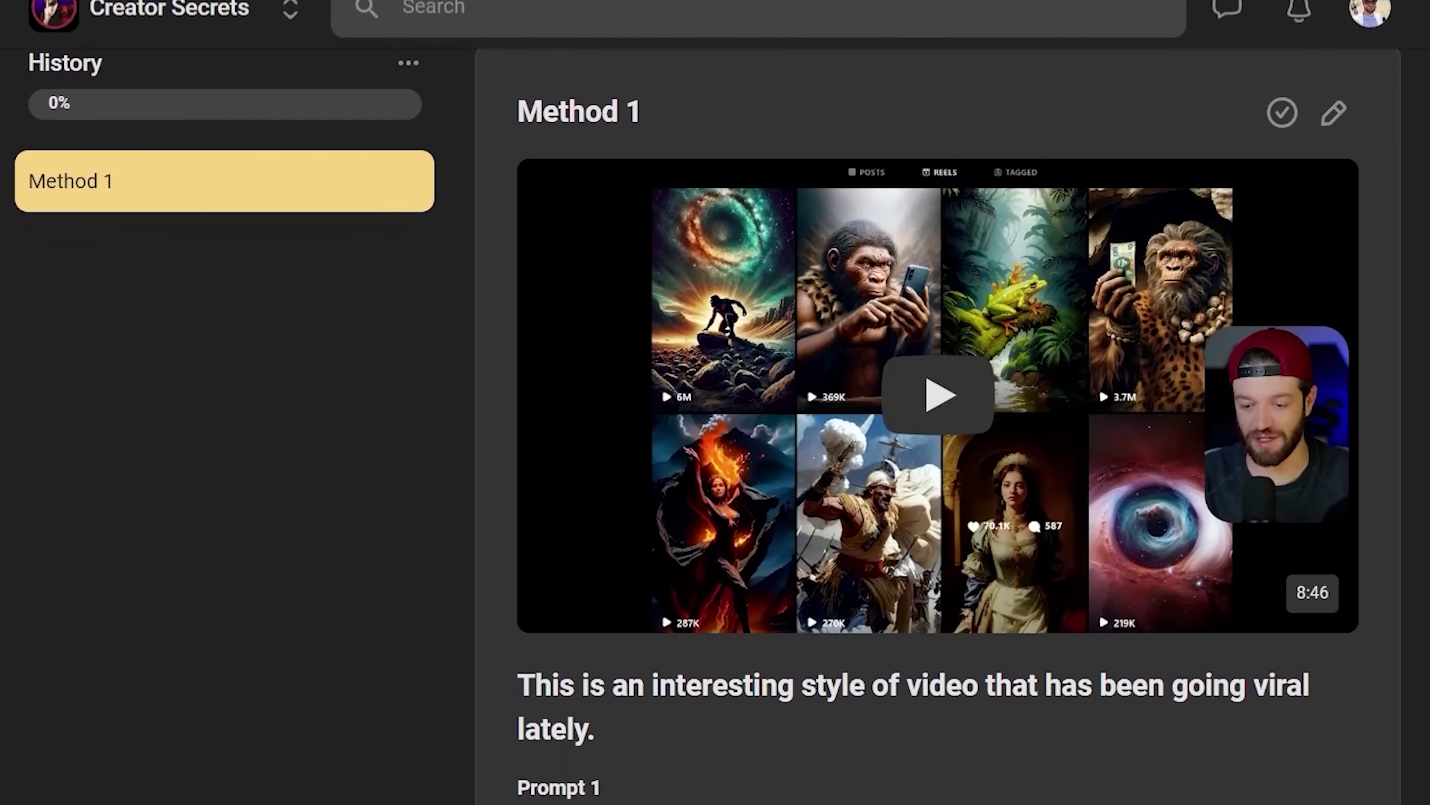
{"action": "scroll", "coordinate": [935, 440], "scroll_direction": "down", "scroll_amount": 5}
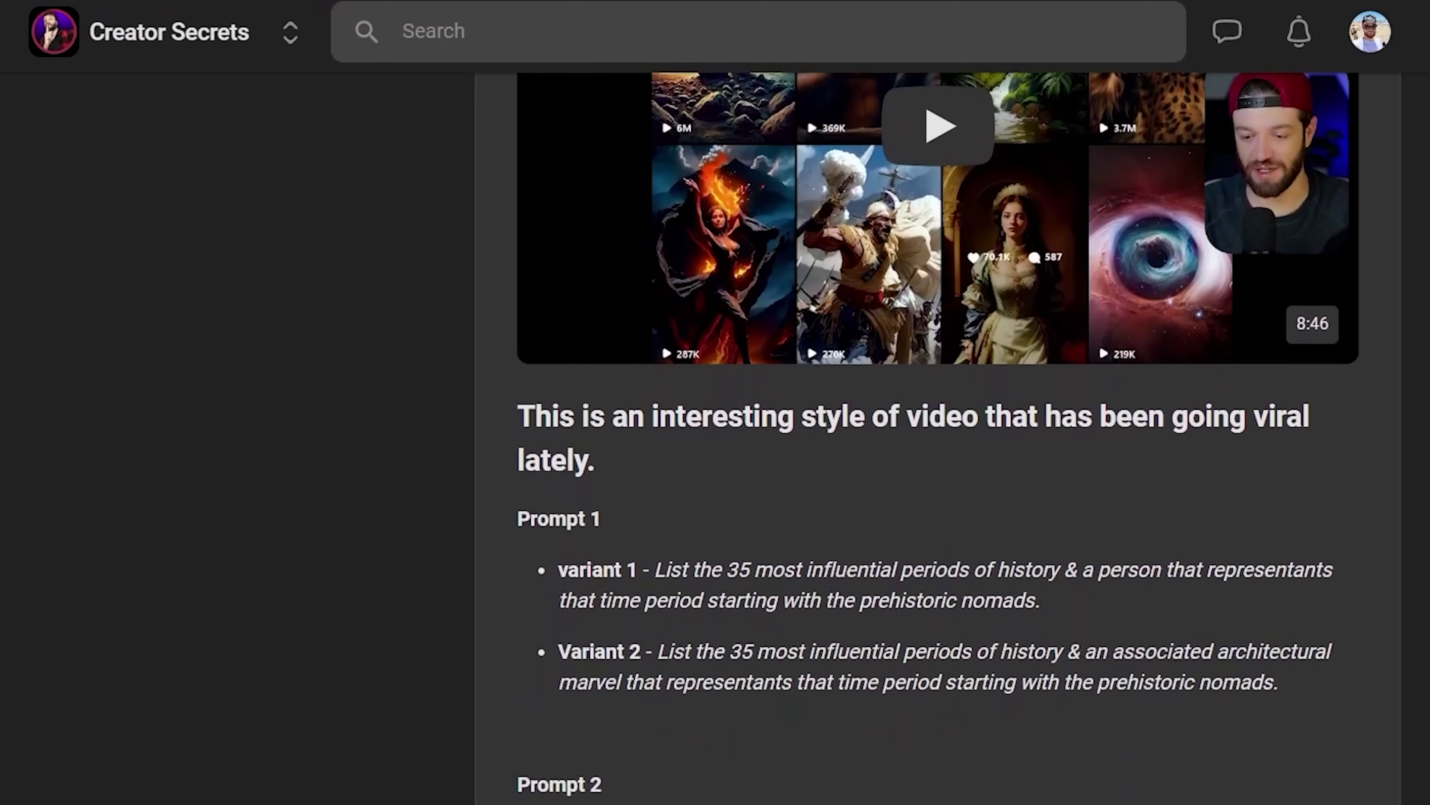
{"action": "scroll", "coordinate": [935, 439], "scroll_direction": "down", "scroll_amount": 2}
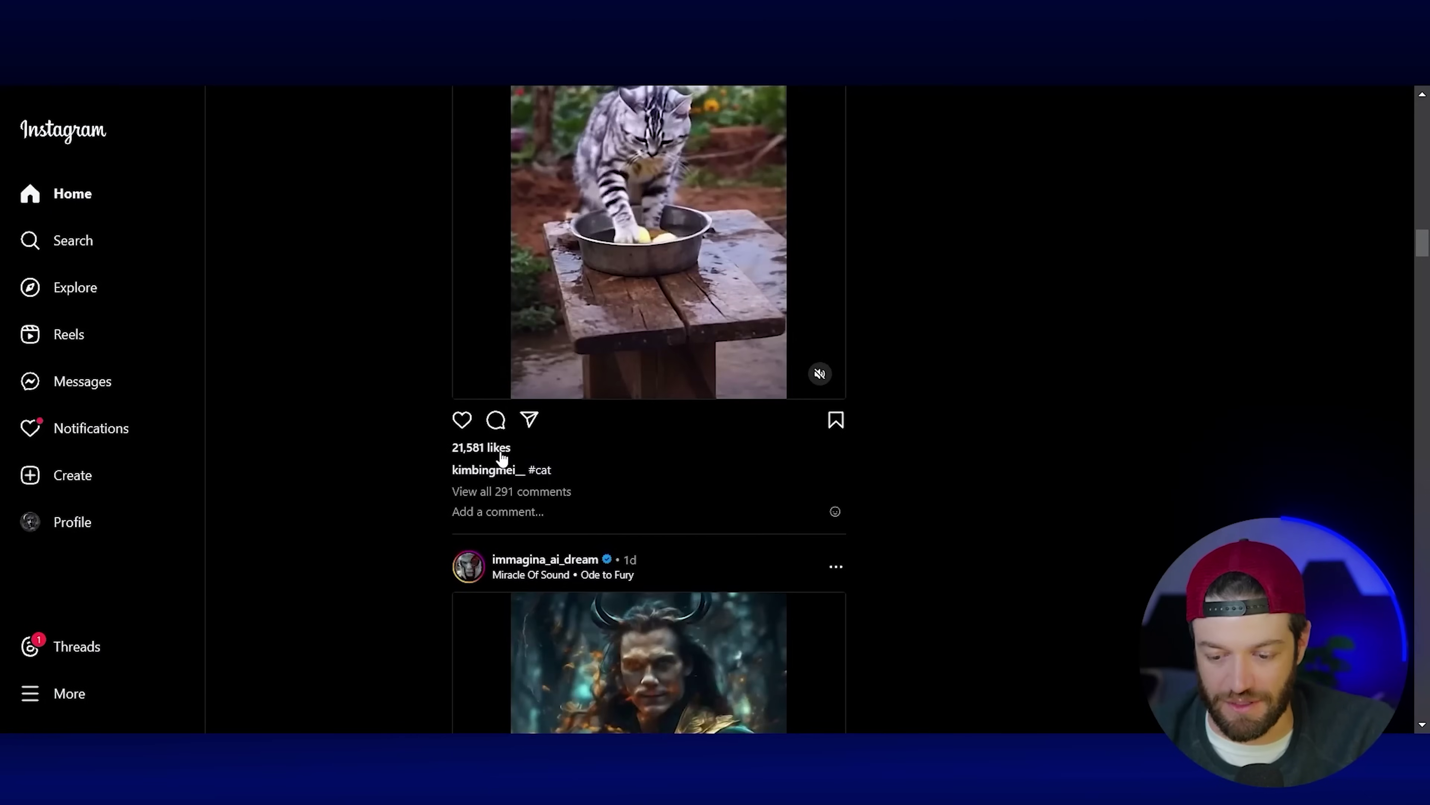
In the Instagram feed, find immagina_ai_dream's stone giant video and capture a screenshot of its frame
{"action": "scroll", "coordinate": [496, 451], "scroll_direction": "down", "scroll_amount": 10}
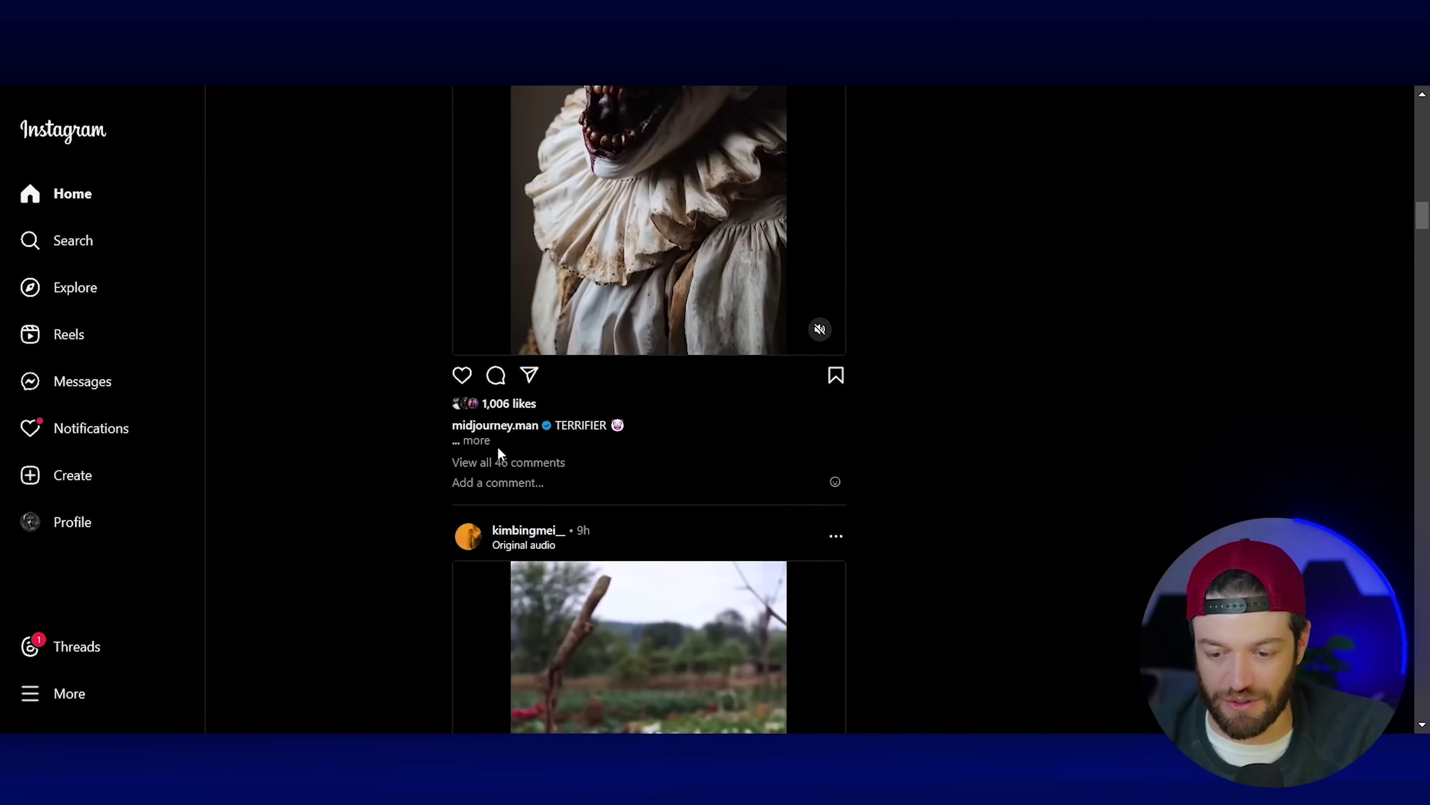
{"action": "scroll", "coordinate": [417, 400], "scroll_direction": "up", "scroll_amount": 12}
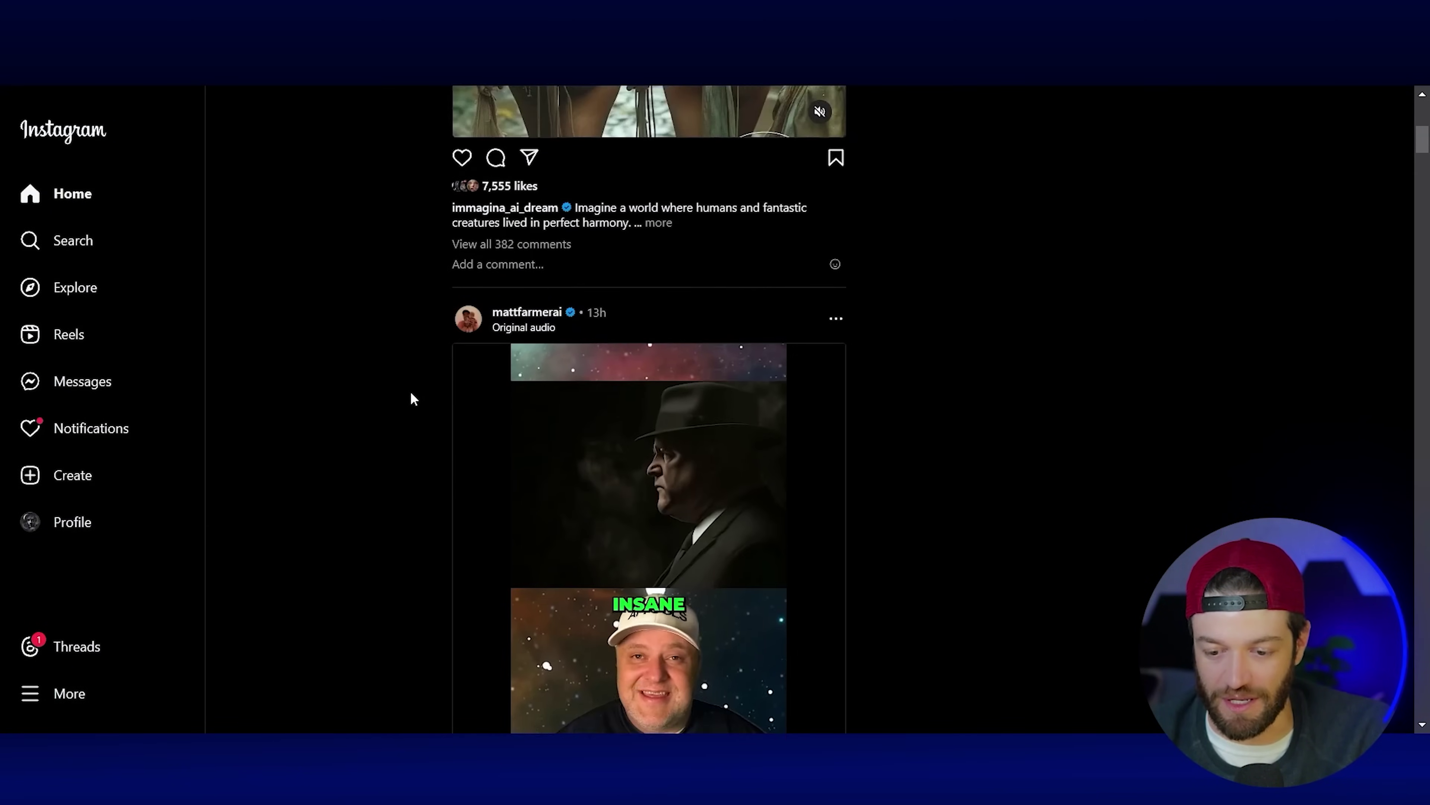
{"action": "scroll", "coordinate": [410, 391], "scroll_direction": "up", "scroll_amount": 3}
{"action": "scroll", "coordinate": [410, 391], "scroll_direction": "down", "scroll_amount": 2}
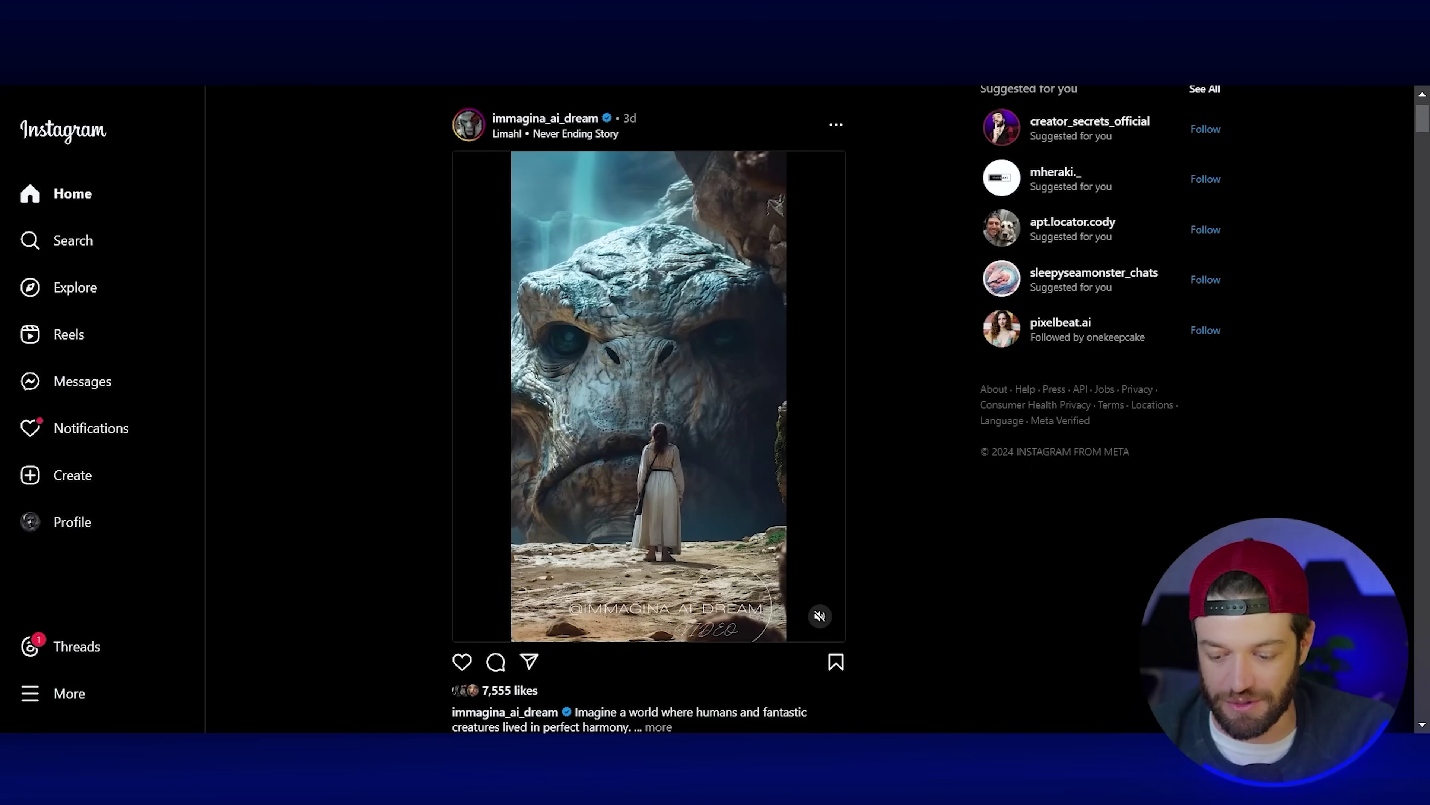
{"action": "left_click", "coordinate": [242, 109]}
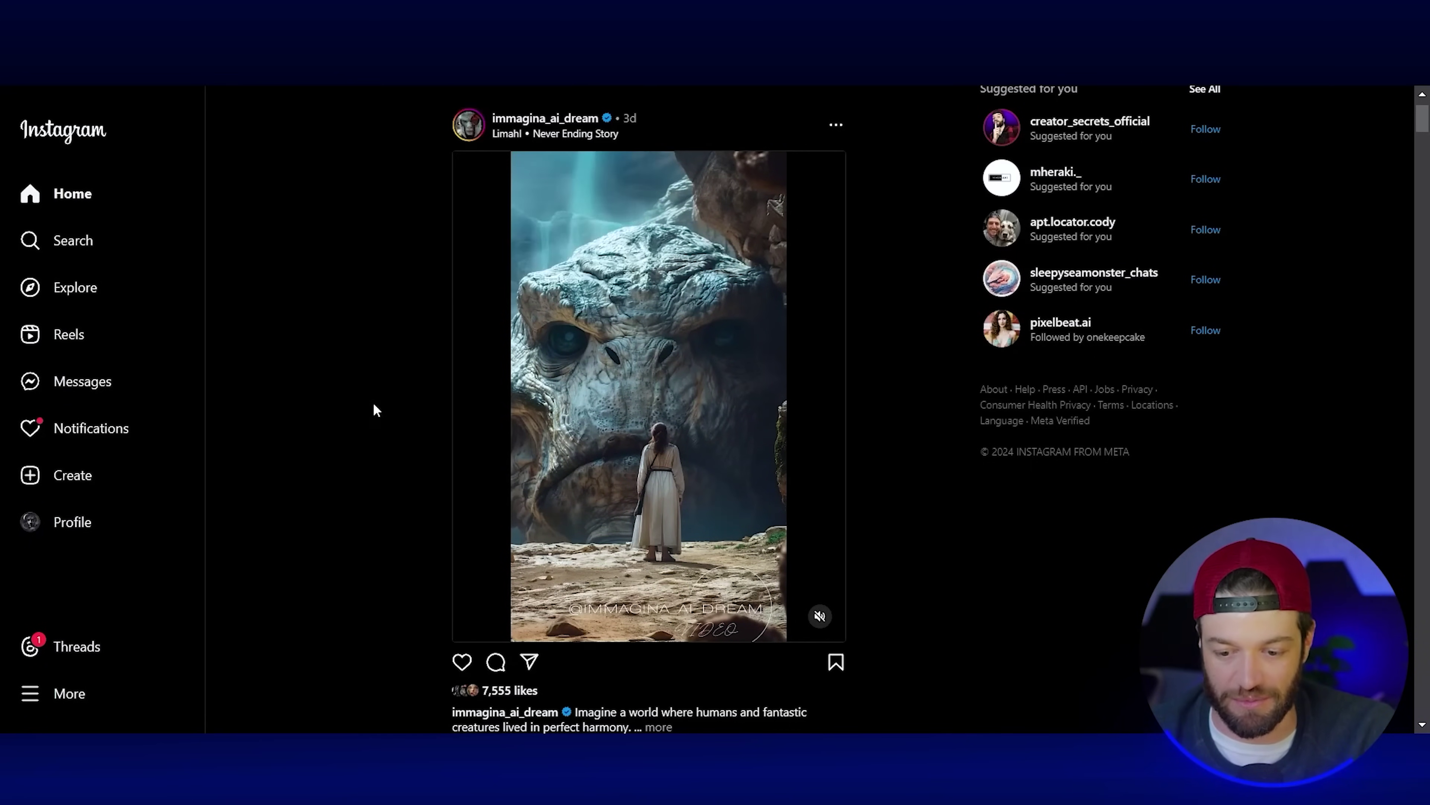
{"action": "left_click_drag", "start_coordinate": [573, 271], "coordinate": [776, 626]}
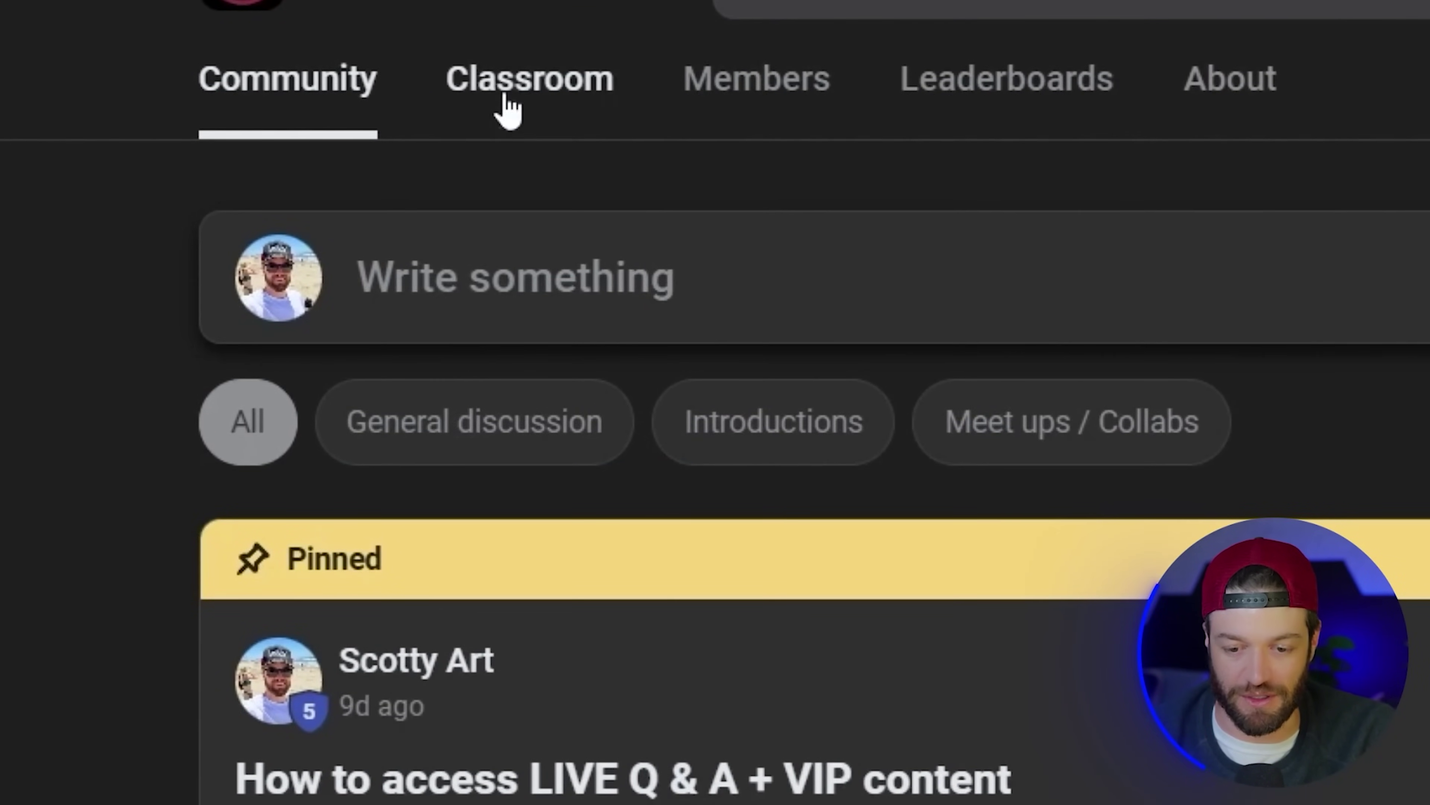
In the Creator Secrets classroom, open the START HERE course and read the Prompt Magic lesson's instructions
{"action": "left_click", "coordinate": [536, 97]}
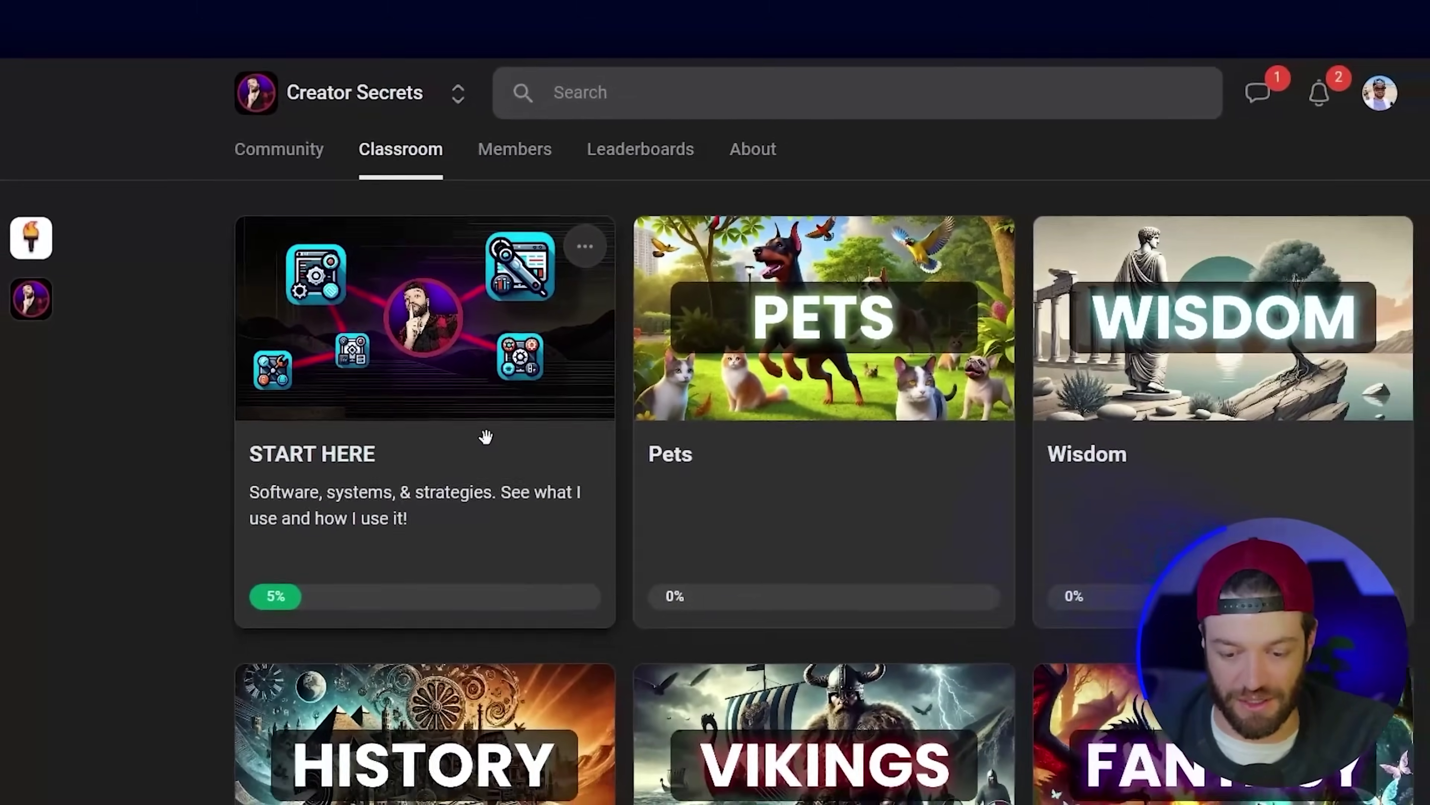
{"action": "left_click", "coordinate": [473, 482]}
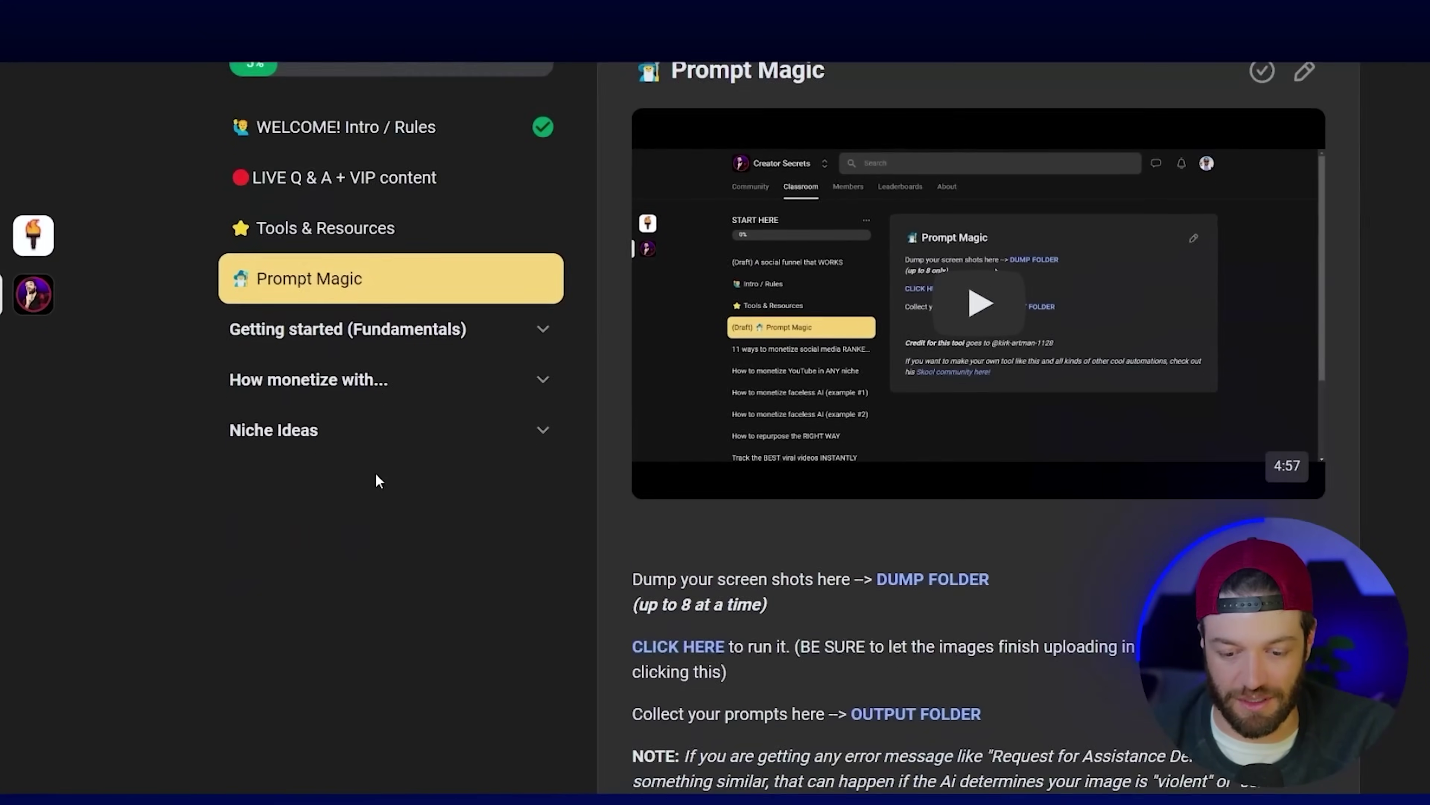
{"action": "scroll", "coordinate": [376, 265], "scroll_direction": "up", "scroll_amount": 1}
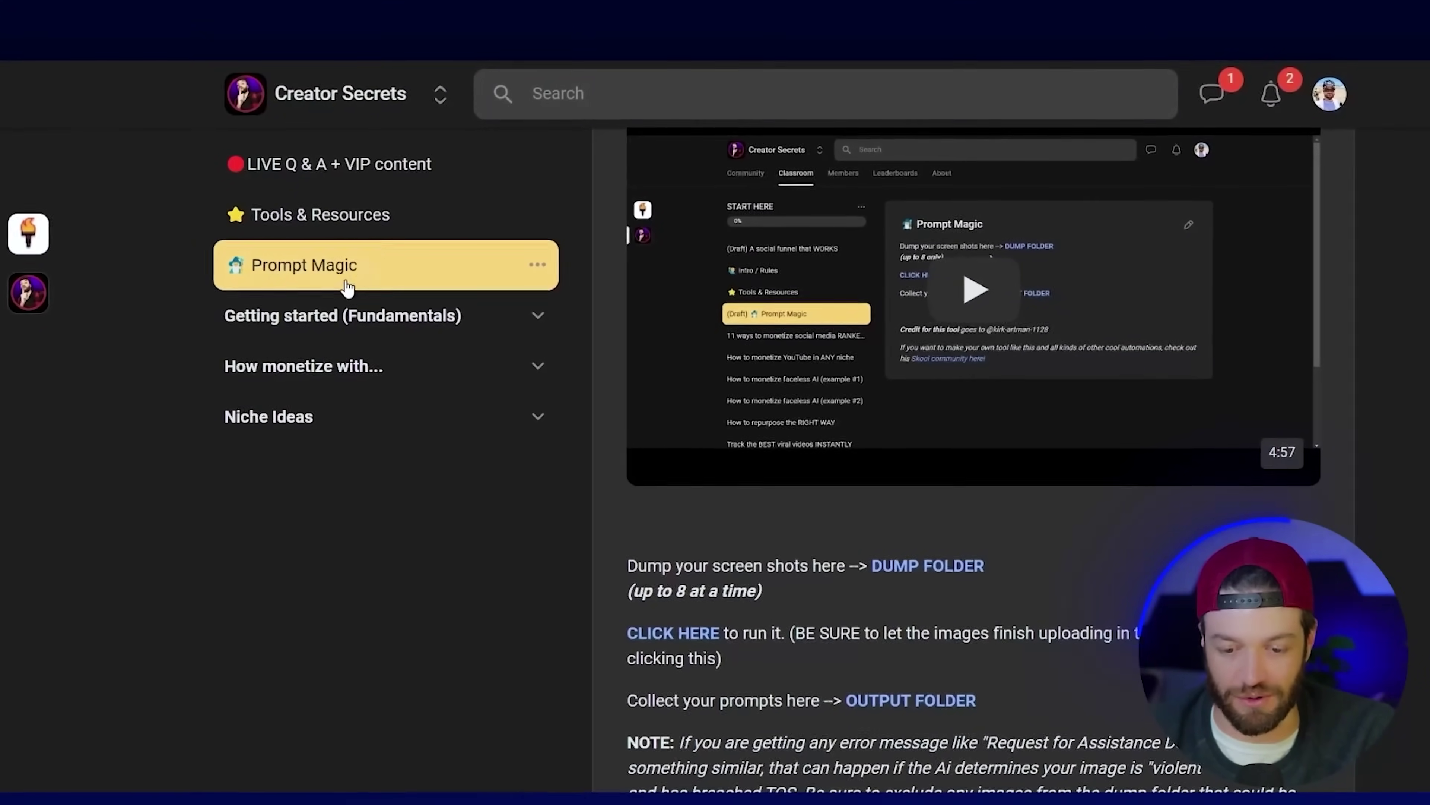
{"action": "scroll", "coordinate": [389, 366], "scroll_direction": "up", "scroll_amount": 2}
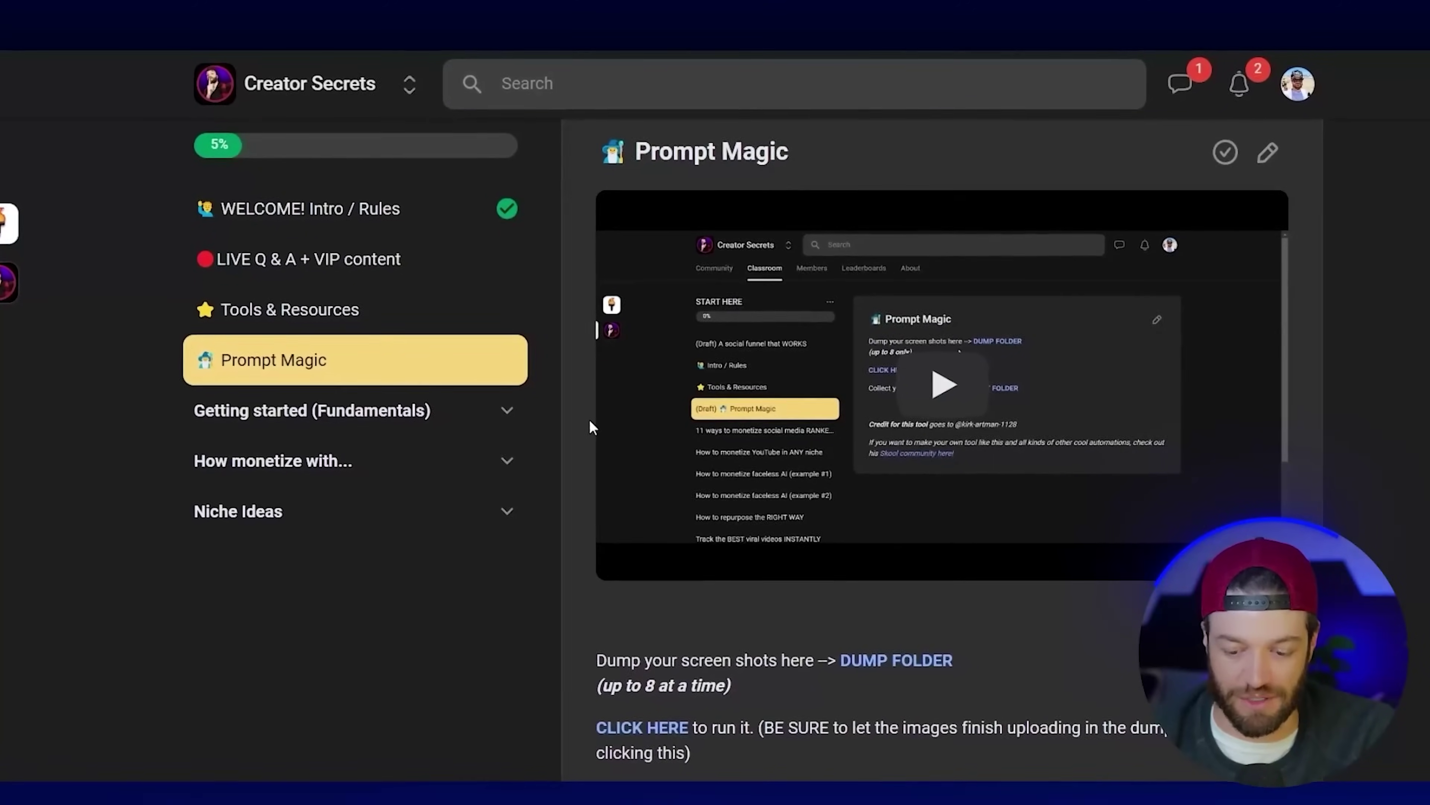
{"action": "scroll", "coordinate": [586, 418], "scroll_direction": "down", "scroll_amount": 4}
{"action": "scroll", "coordinate": [557, 423], "scroll_direction": "up", "scroll_amount": 2}
{"action": "scroll", "coordinate": [539, 421], "scroll_direction": "down", "scroll_amount": 2}
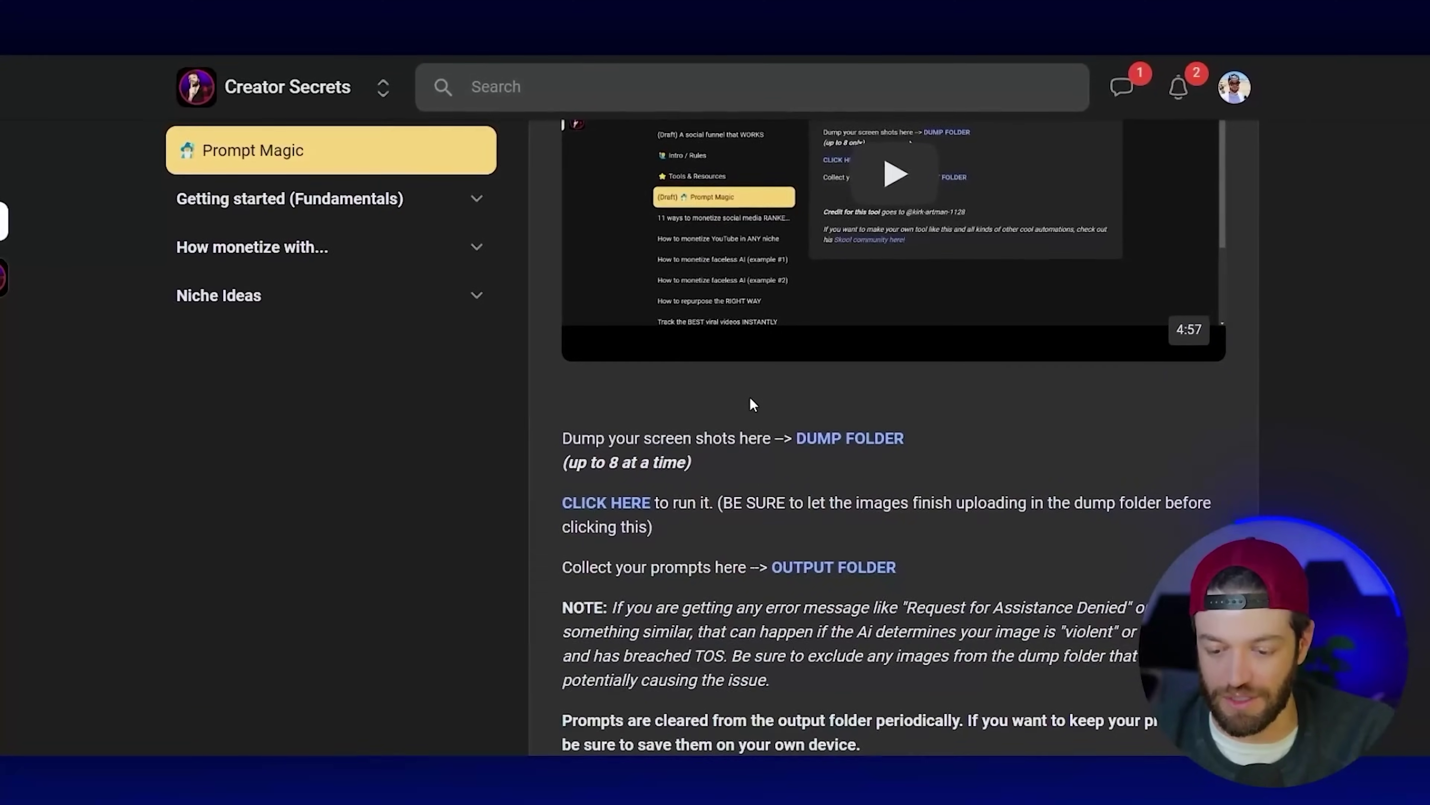
Upload the screenshot to the lesson's dump folder in Google Drive and run the Prompt Magic converter
{"action": "left_click", "coordinate": [821, 439]}
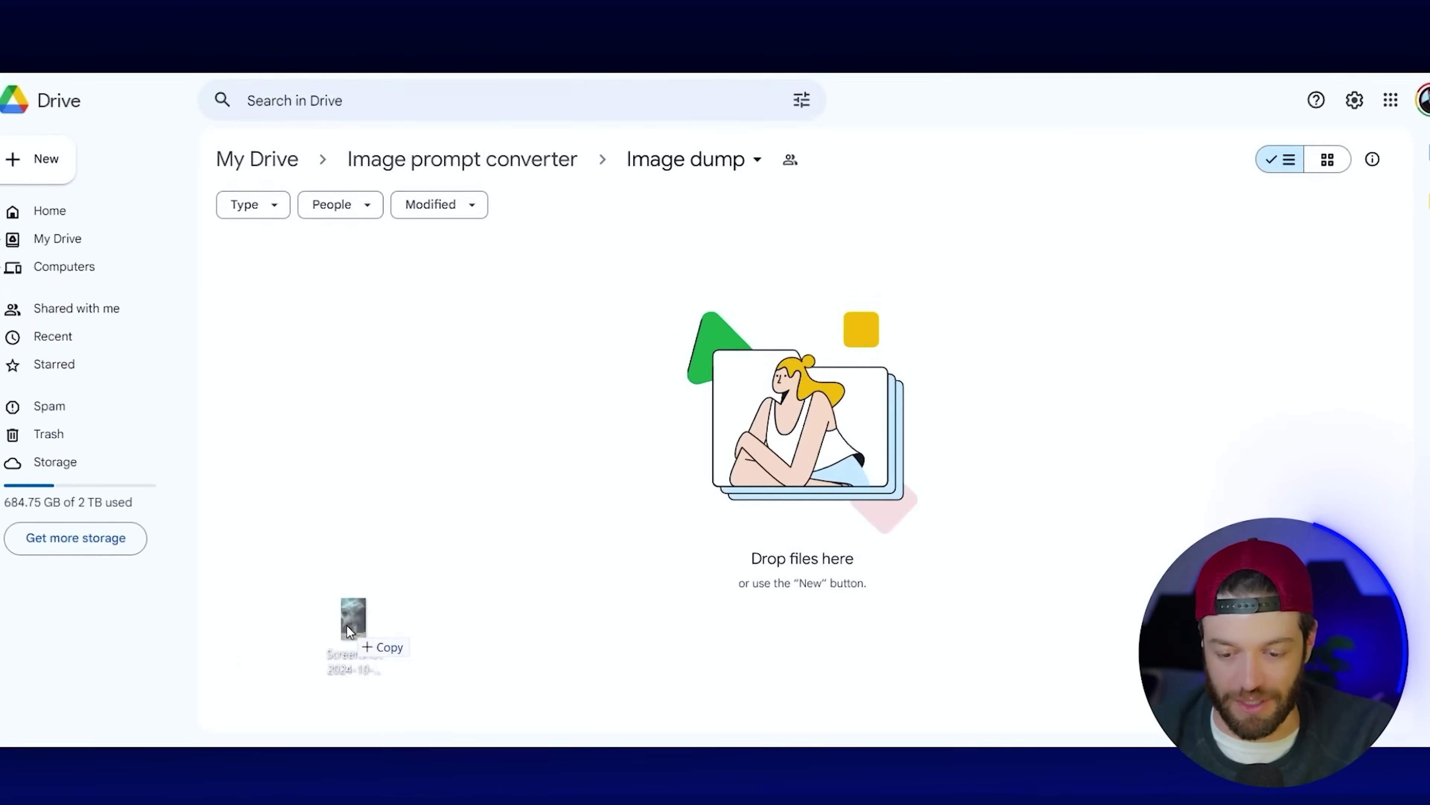
{"action": "left_click_drag", "start_coordinate": [346, 624], "coordinate": [590, 378]}
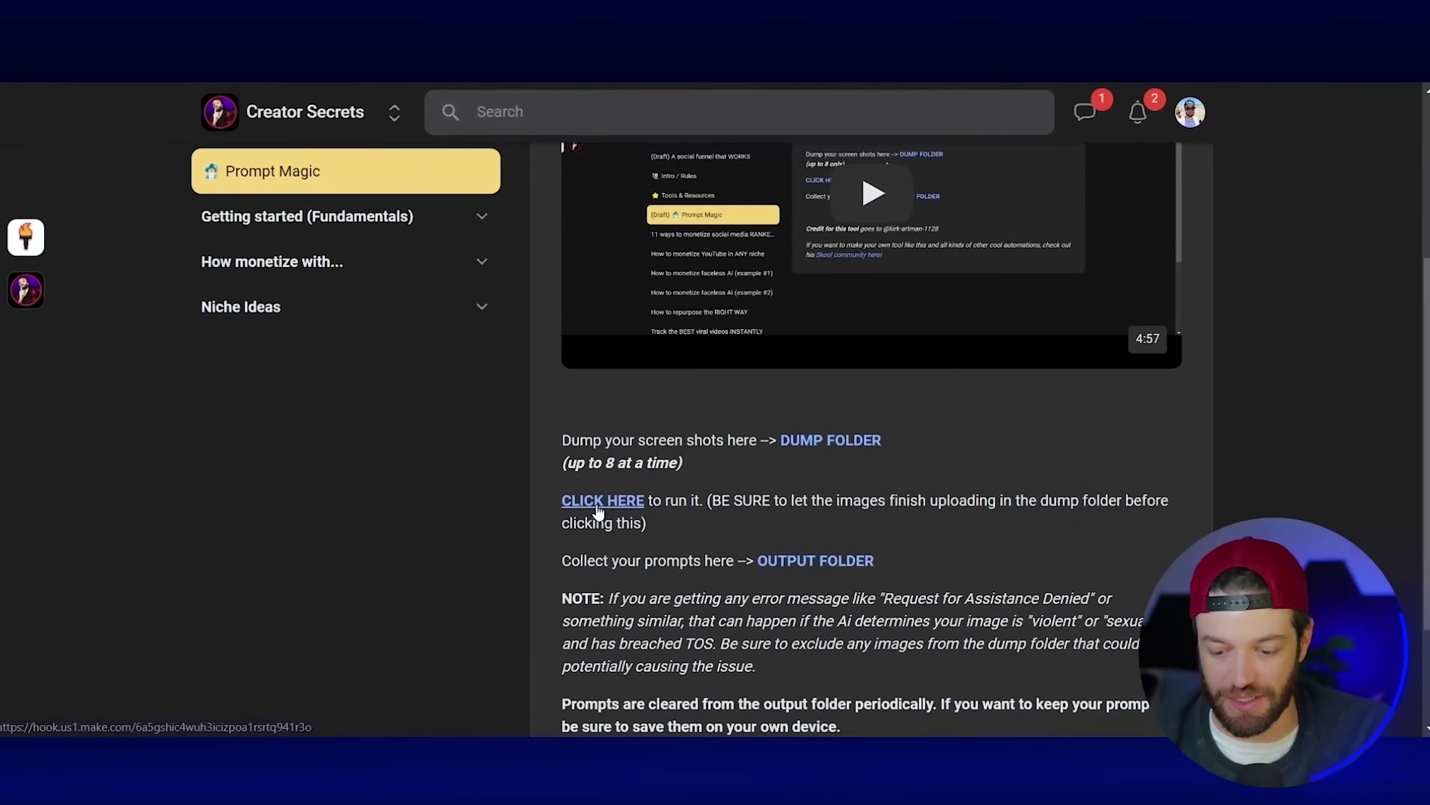
{"action": "left_click", "coordinate": [609, 502]}
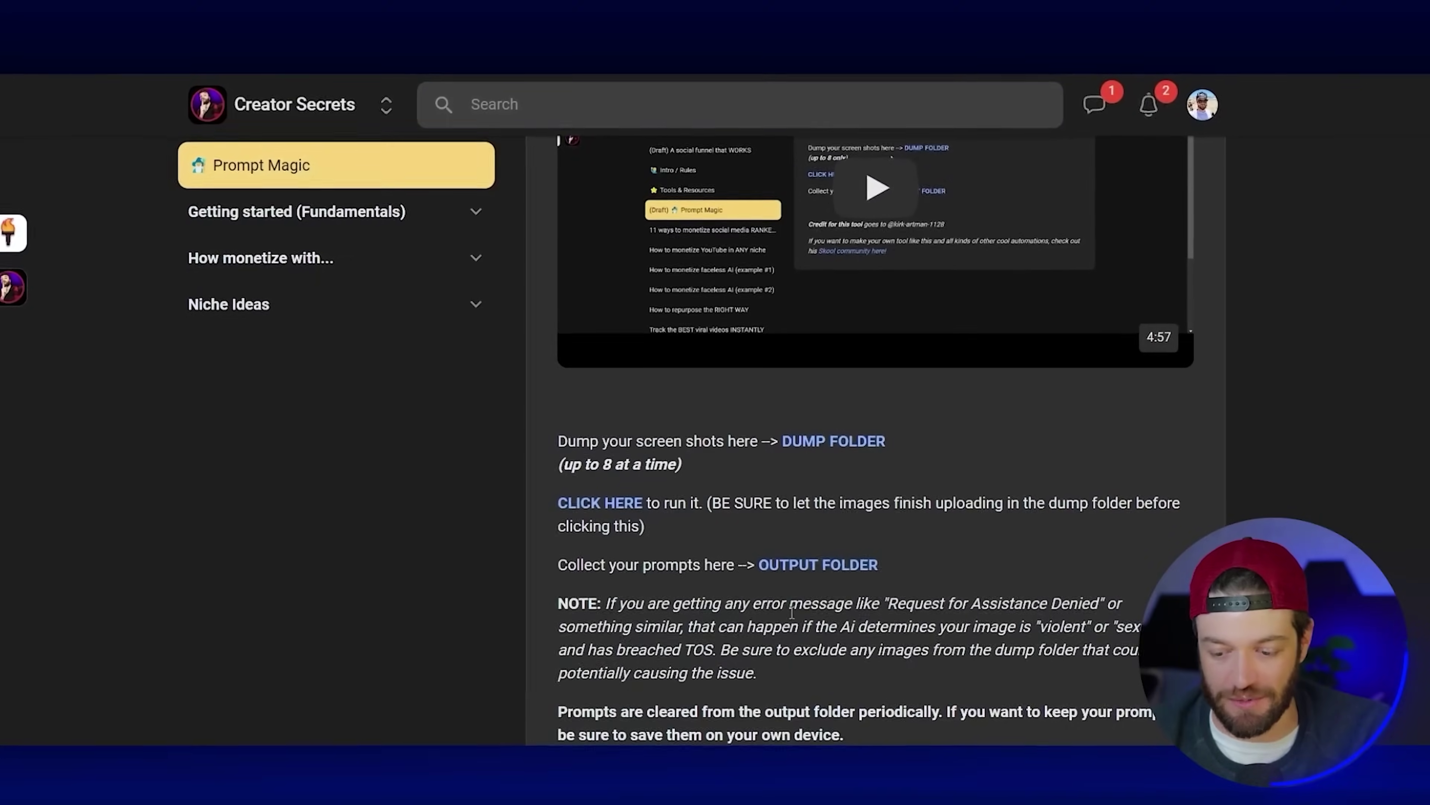
From the lesson's output folder, open the "Enchanted Encounter: Dragon and Maiden" folder and its prompt document
{"action": "left_click", "coordinate": [814, 566]}
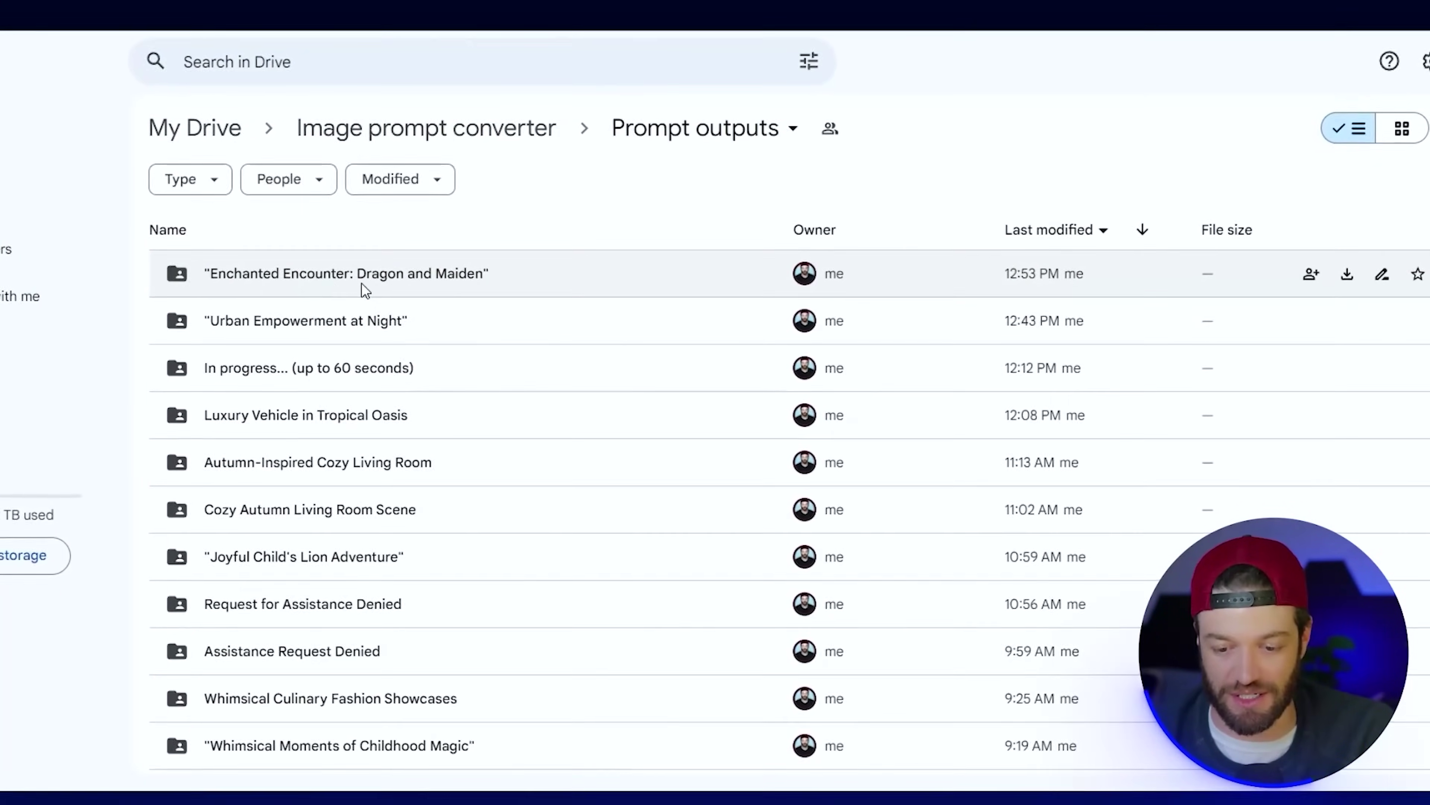
{"action": "double_click", "coordinate": [301, 278]}
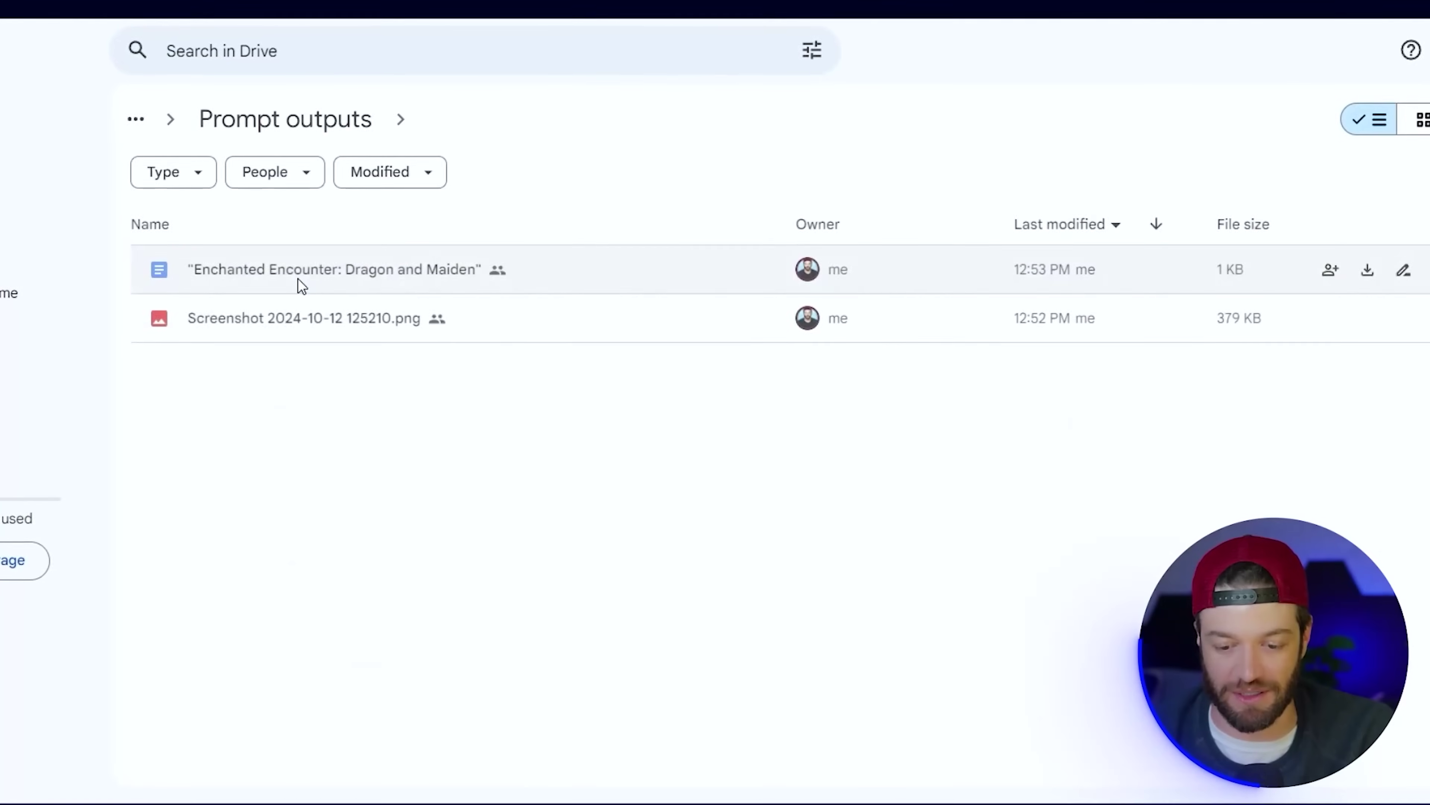
{"action": "double_click", "coordinate": [286, 278]}
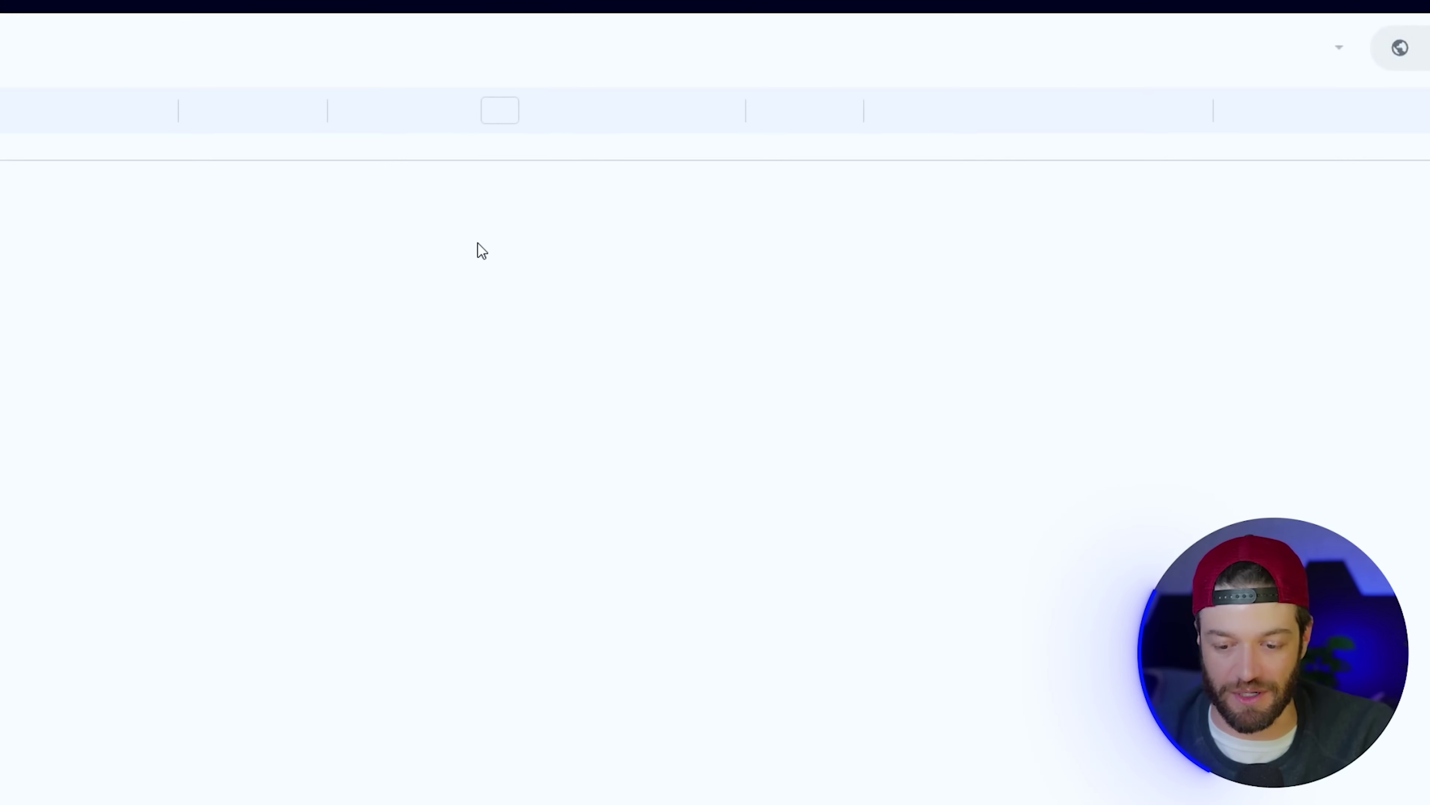
Copy the dragon and maiden prompt from the document and submit it in Midjourney to generate images
{"action": "left_click_drag", "start_coordinate": [479, 436], "coordinate": [339, 264]}
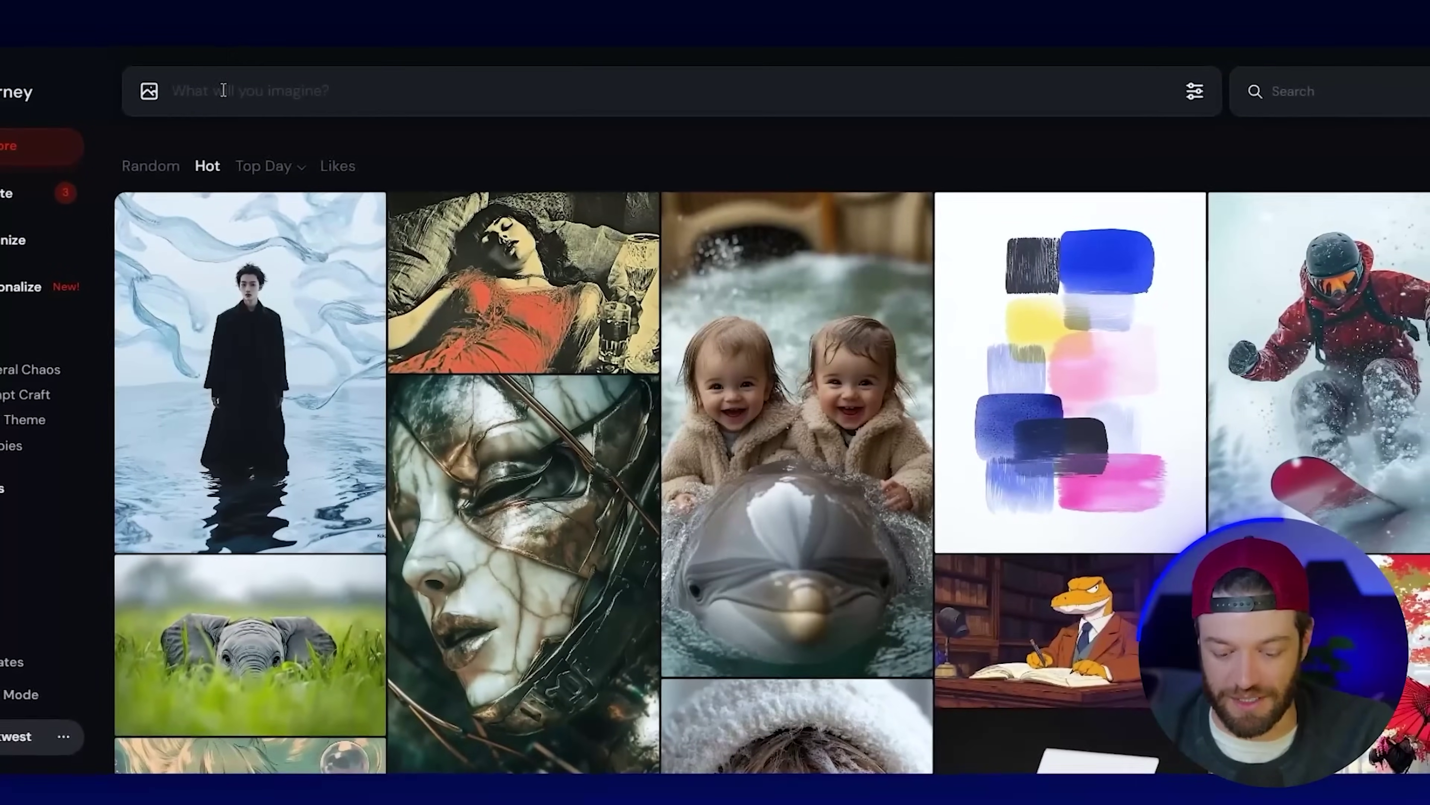
{"action": "key", "text": "ctrl+v"}
{"action": "key", "text": "Return"}
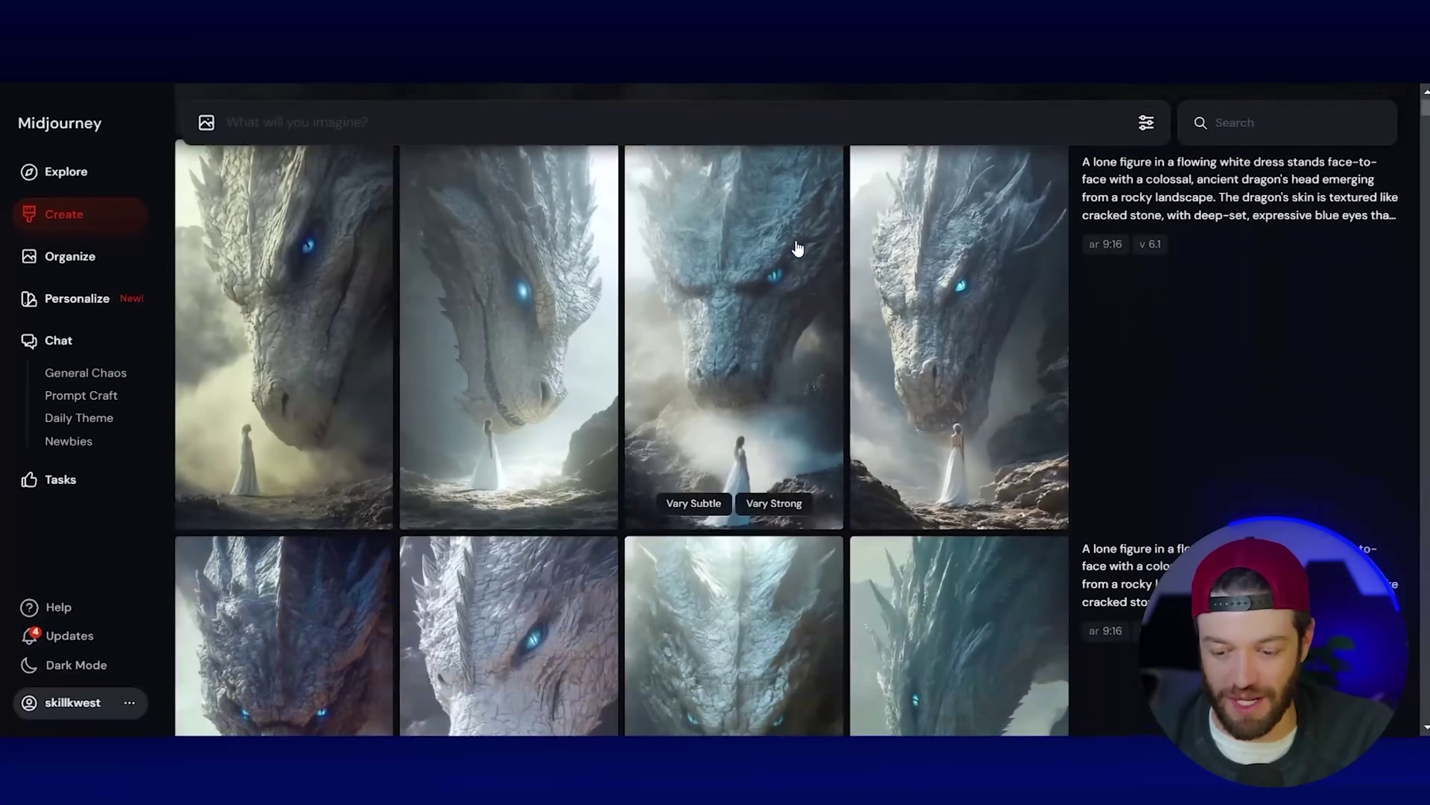
Look through the generated dragon image sets, bringing their full prompt into the prompt bar to read it and clearing it again
{"action": "scroll", "coordinate": [797, 250], "scroll_direction": "up", "scroll_amount": 5}
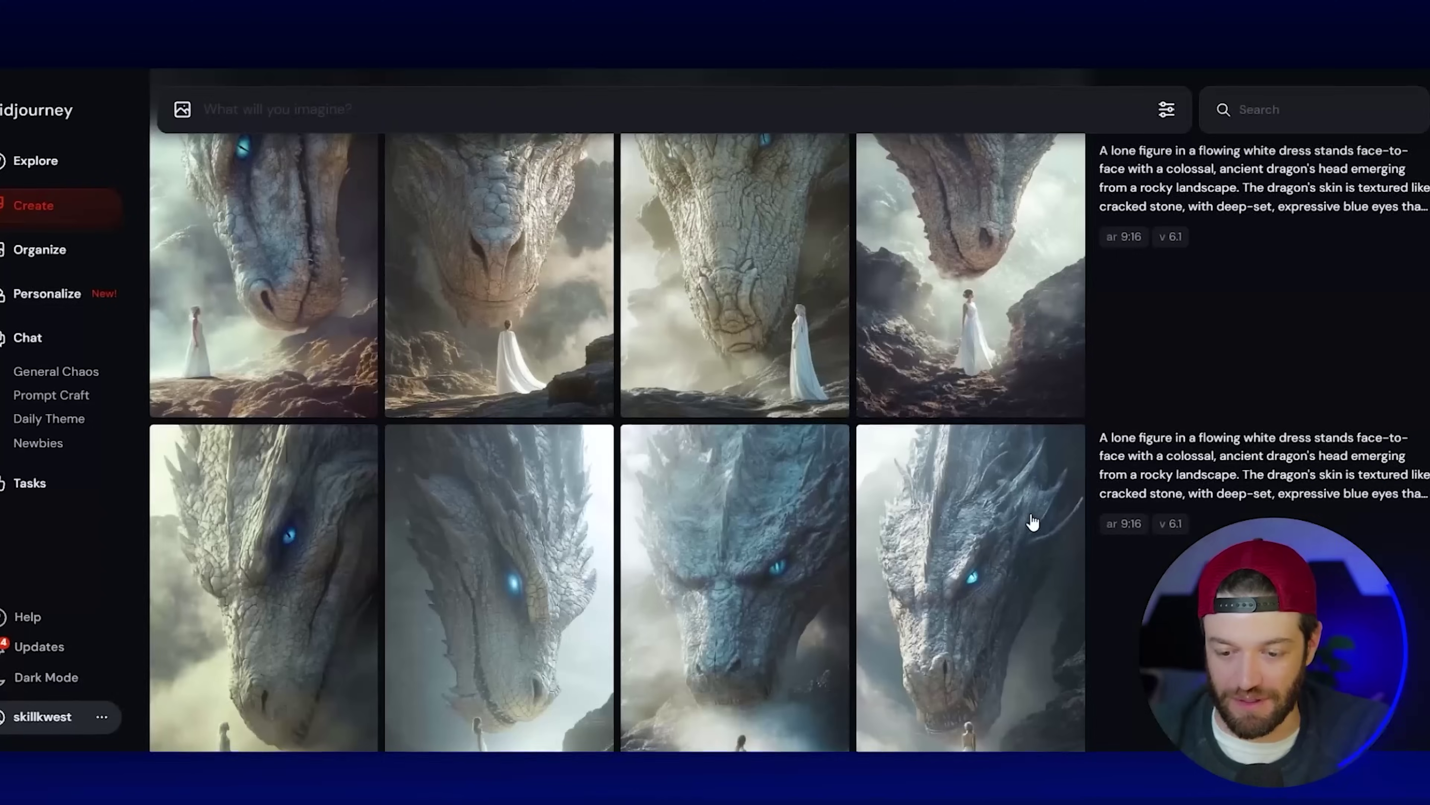
{"action": "scroll", "coordinate": [1029, 521], "scroll_direction": "up", "scroll_amount": 3}
{"action": "scroll", "coordinate": [709, 606], "scroll_direction": "down", "scroll_amount": 4}
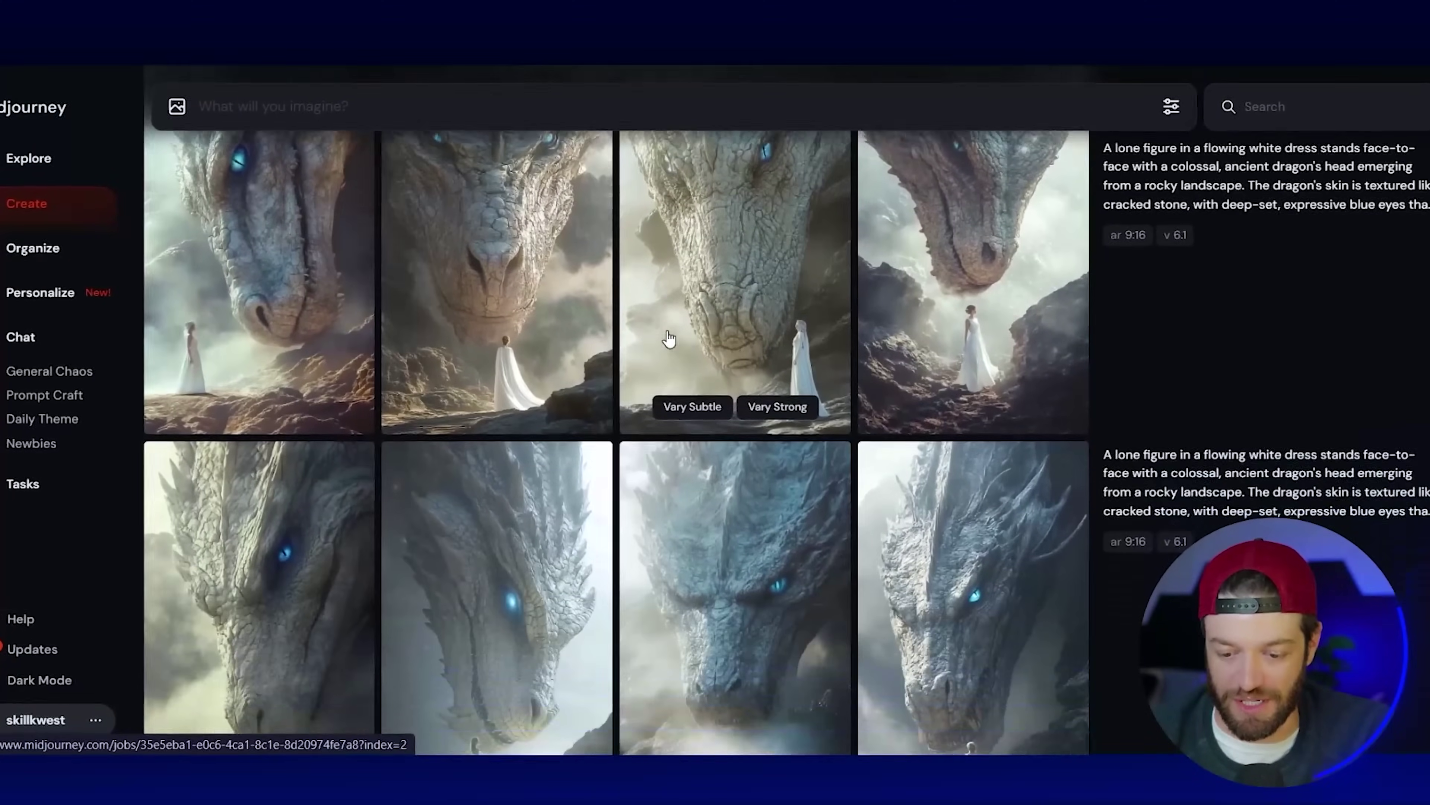
{"action": "scroll", "coordinate": [662, 326], "scroll_direction": "up", "scroll_amount": 3}
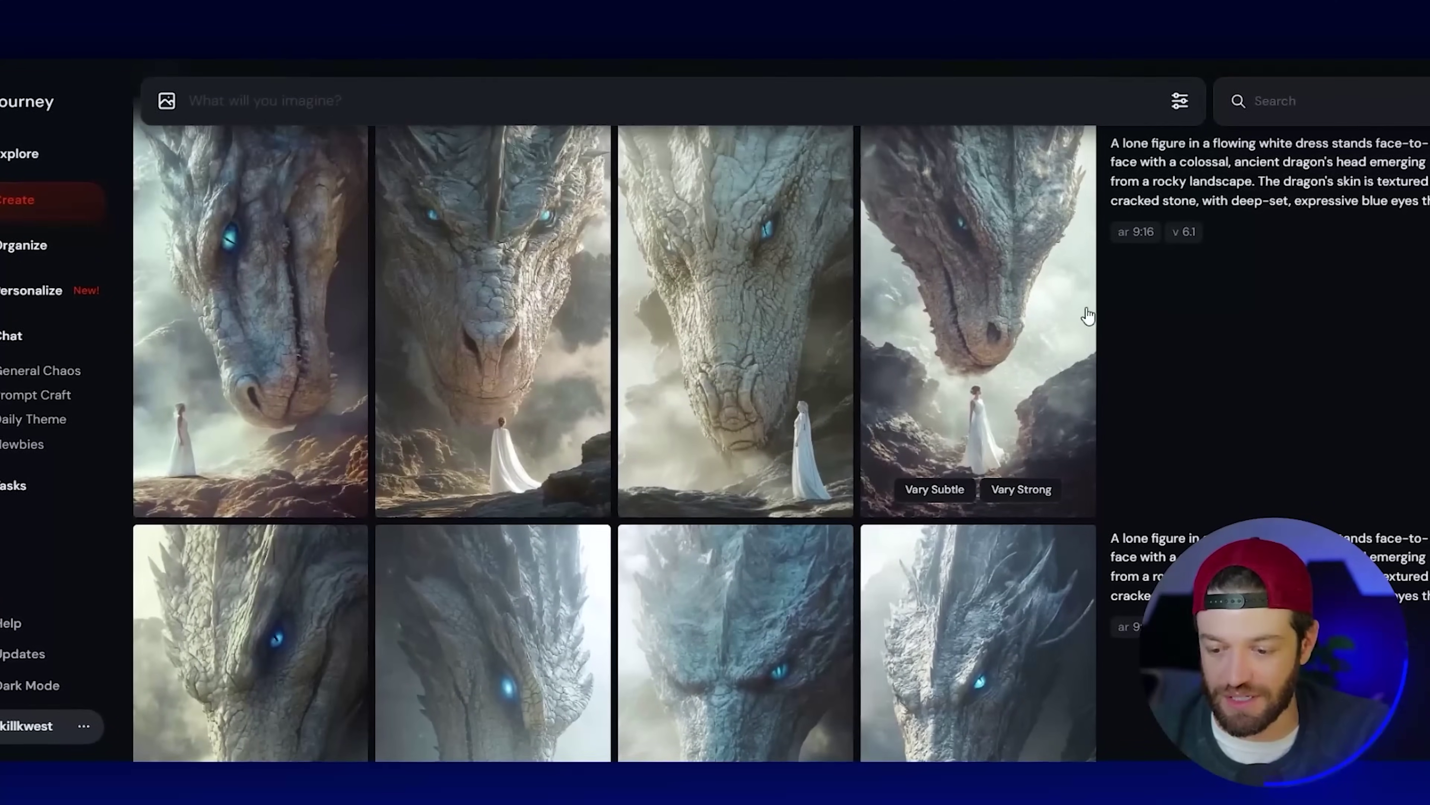
{"action": "scroll", "coordinate": [977, 496], "scroll_direction": "up", "scroll_amount": 2}
{"action": "left_click", "coordinate": [1195, 275]}
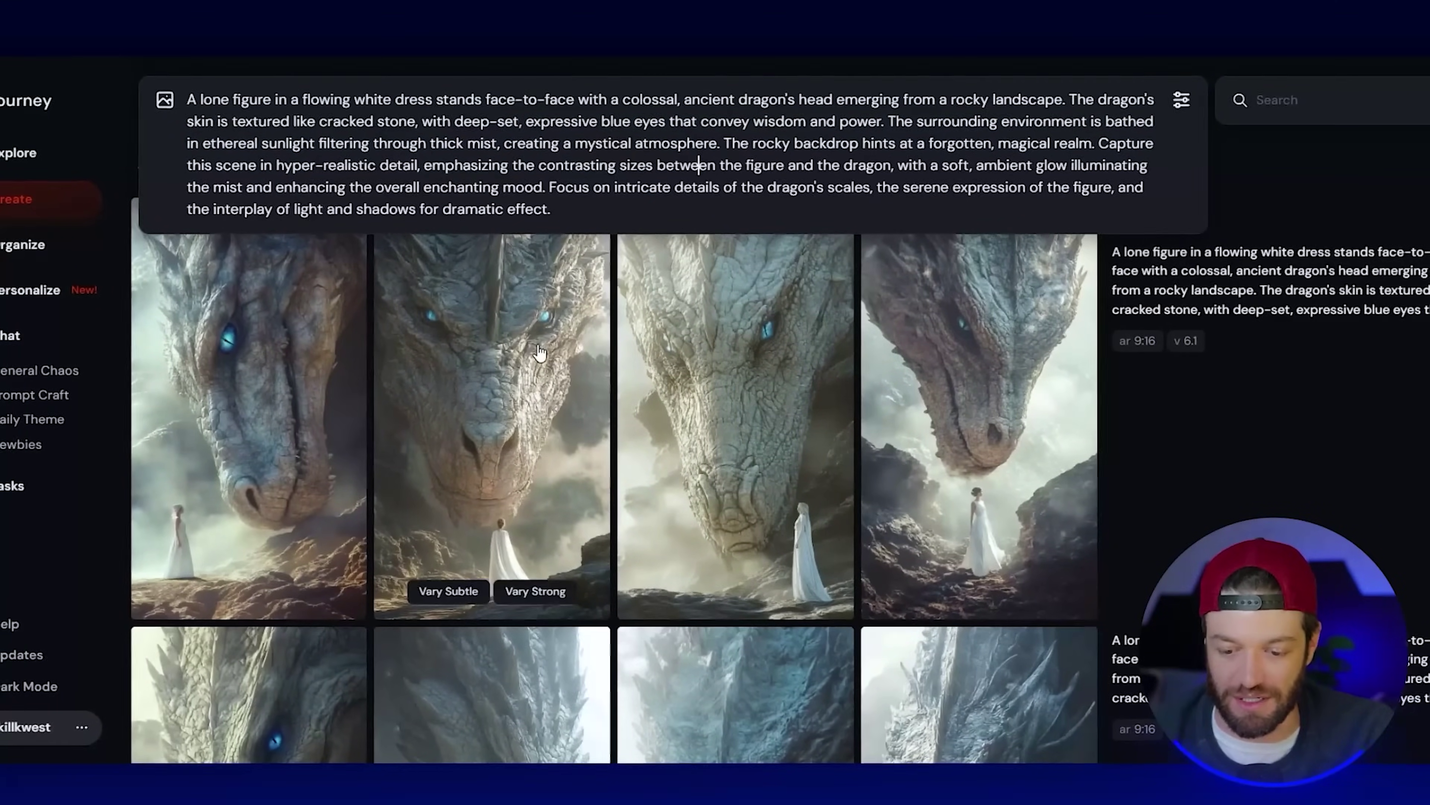
{"action": "scroll", "coordinate": [617, 315], "scroll_direction": "down", "scroll_amount": 3}
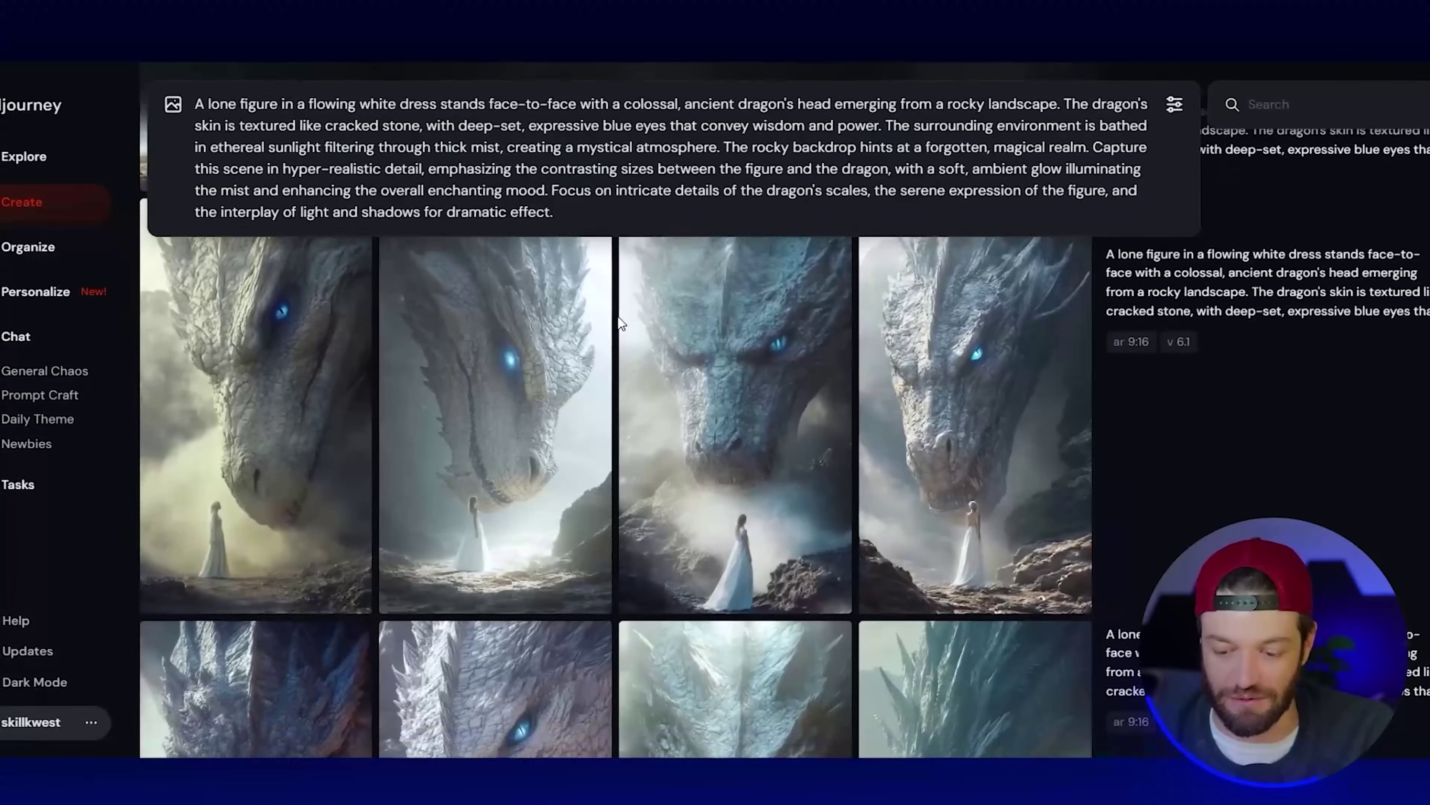
{"action": "key", "text": "ctrl+a"}
{"action": "key", "text": "BackSpace"}
{"action": "scroll", "coordinate": [552, 236], "scroll_direction": "down", "scroll_amount": 10}
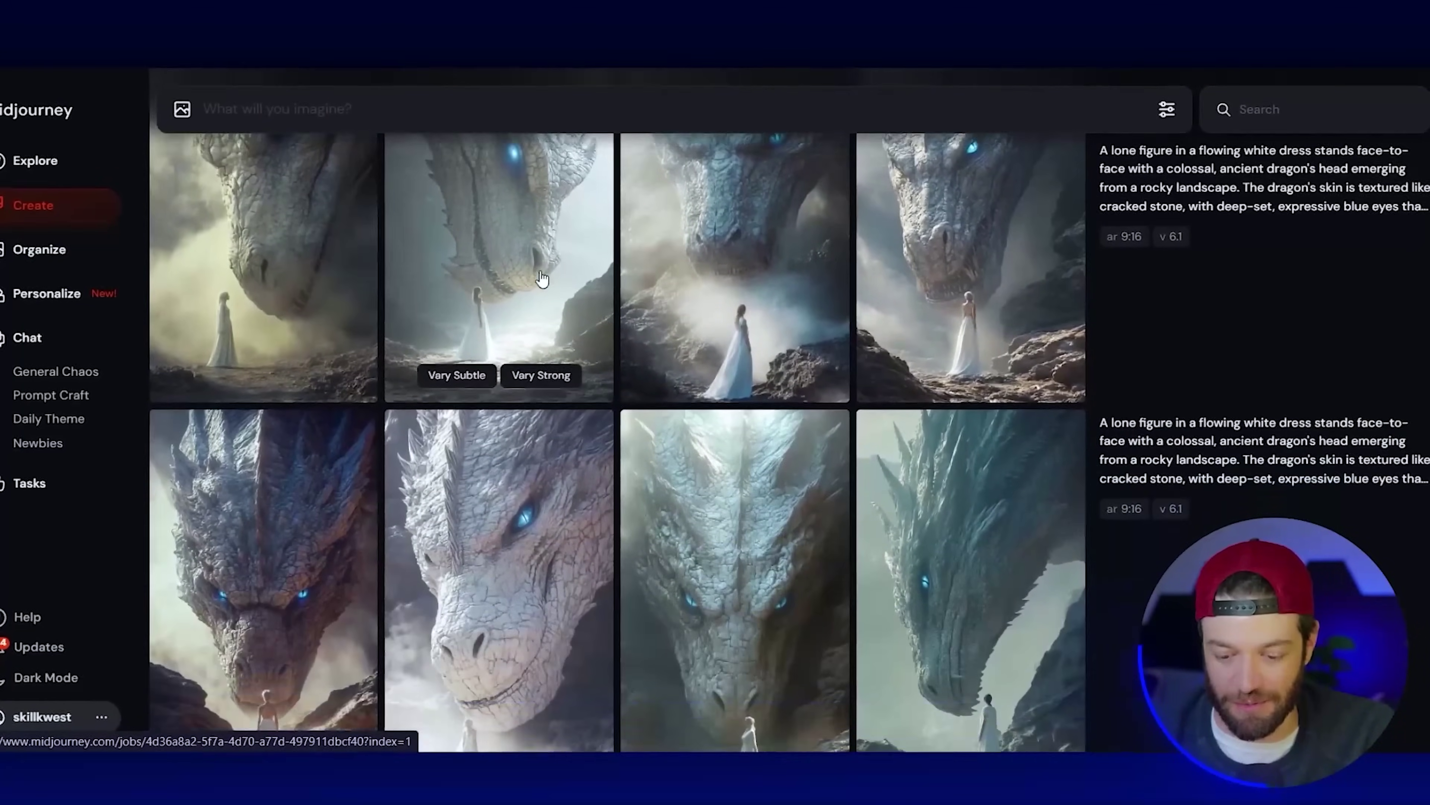
{"action": "scroll", "coordinate": [578, 288], "scroll_direction": "up", "scroll_amount": 5}
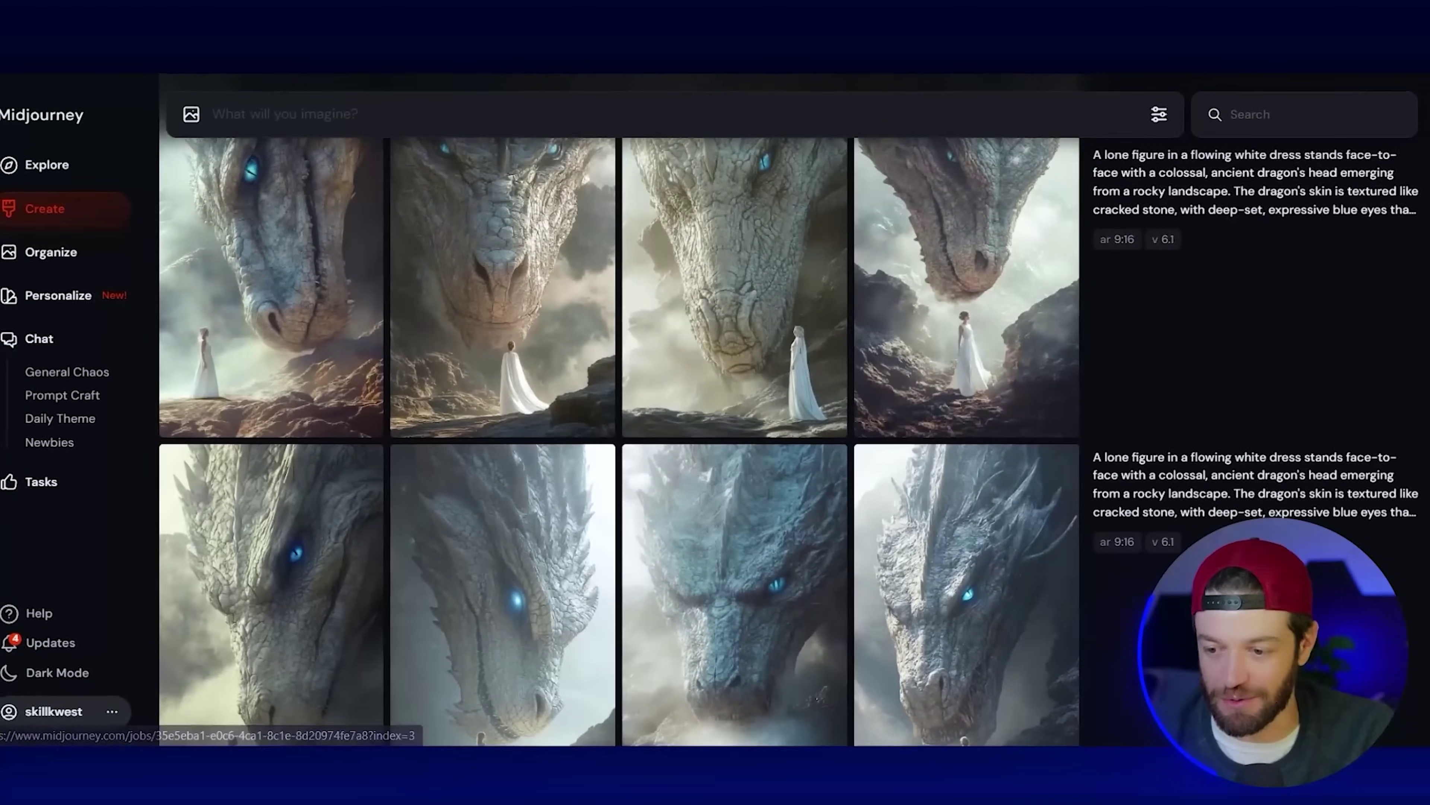